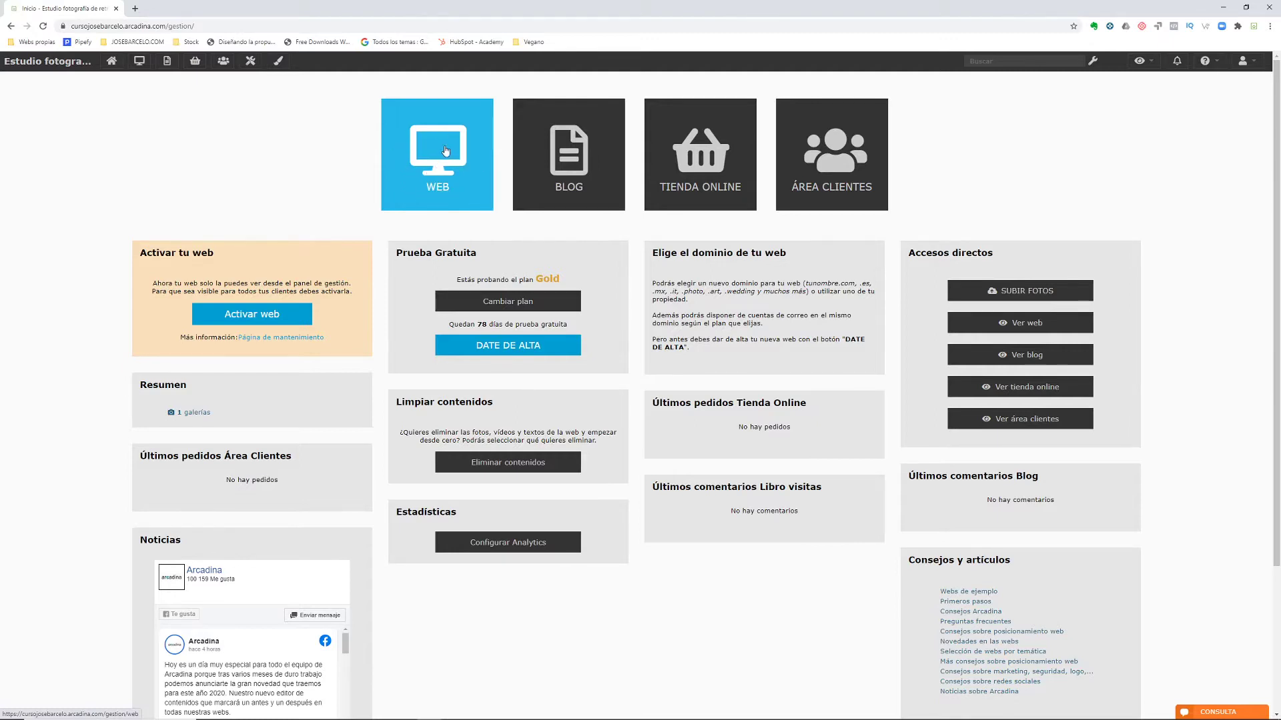
Open the Web management section, view the public website and return to the management panel.
left_click(138, 66)
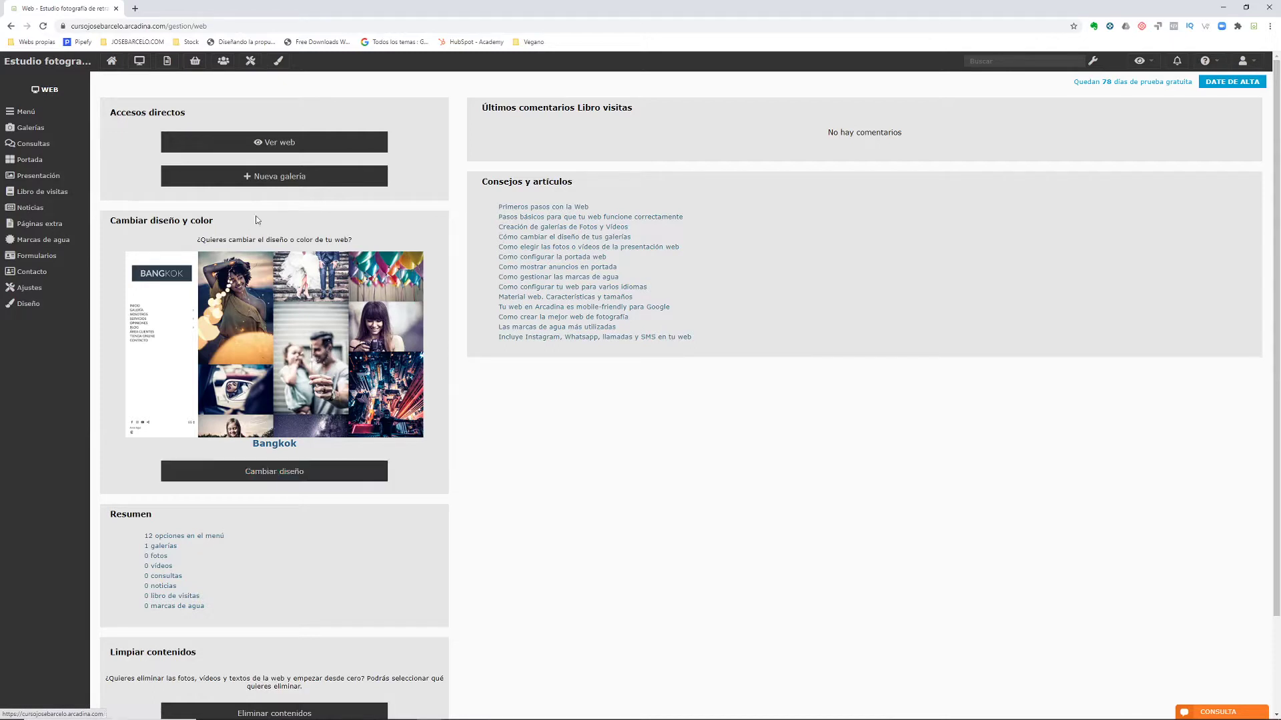
left_click(292, 143)
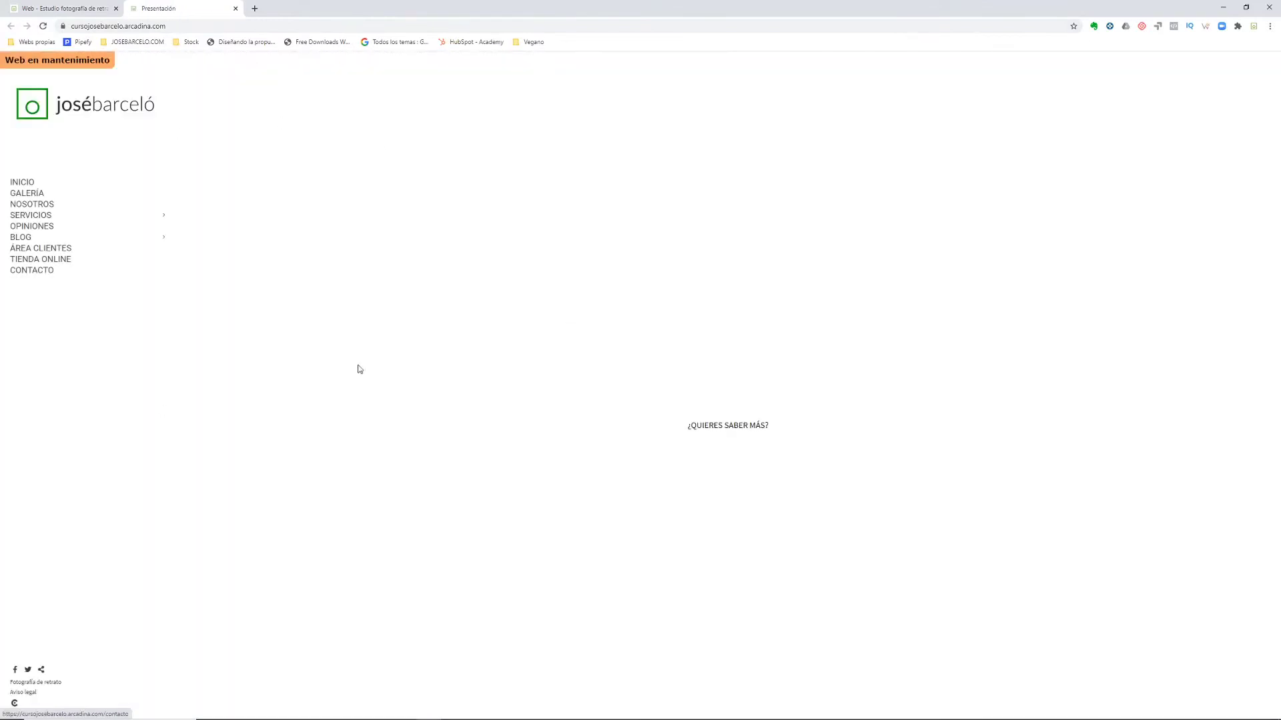
left_click(28, 11)
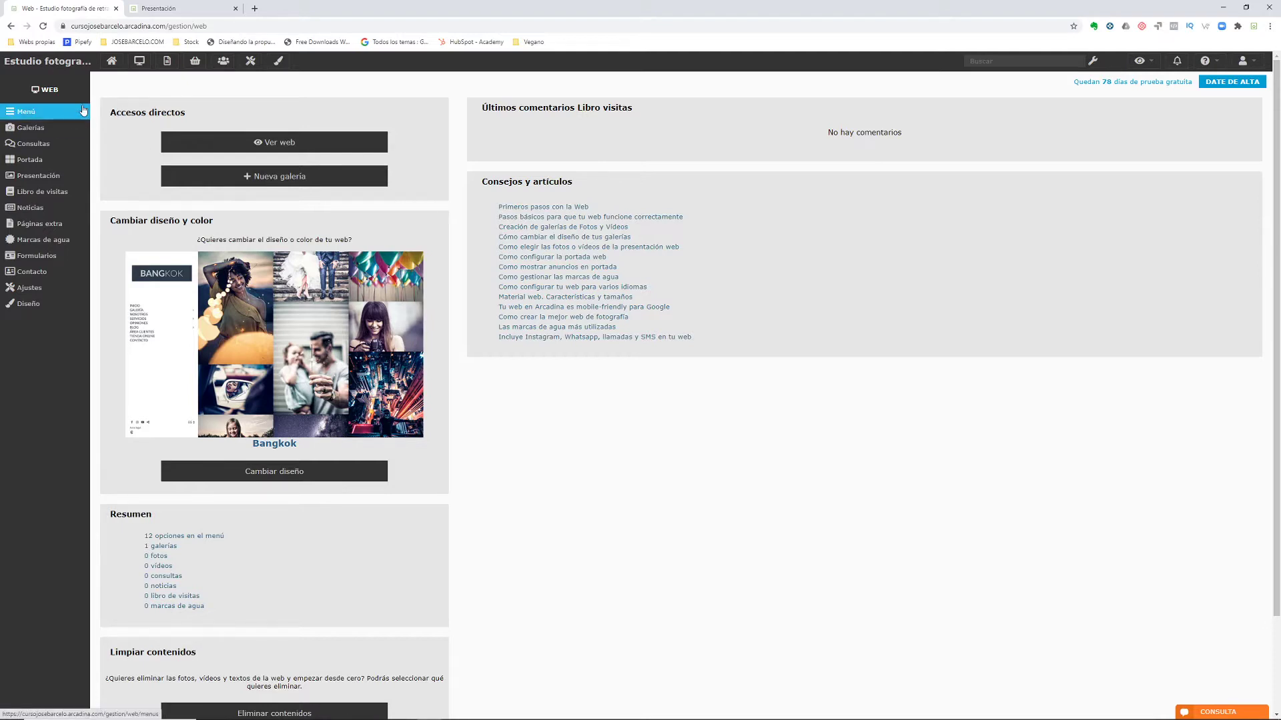
Open the website's menu list and compare it with the public site's navigation, expanding the Servicios entry.
left_click(25, 112)
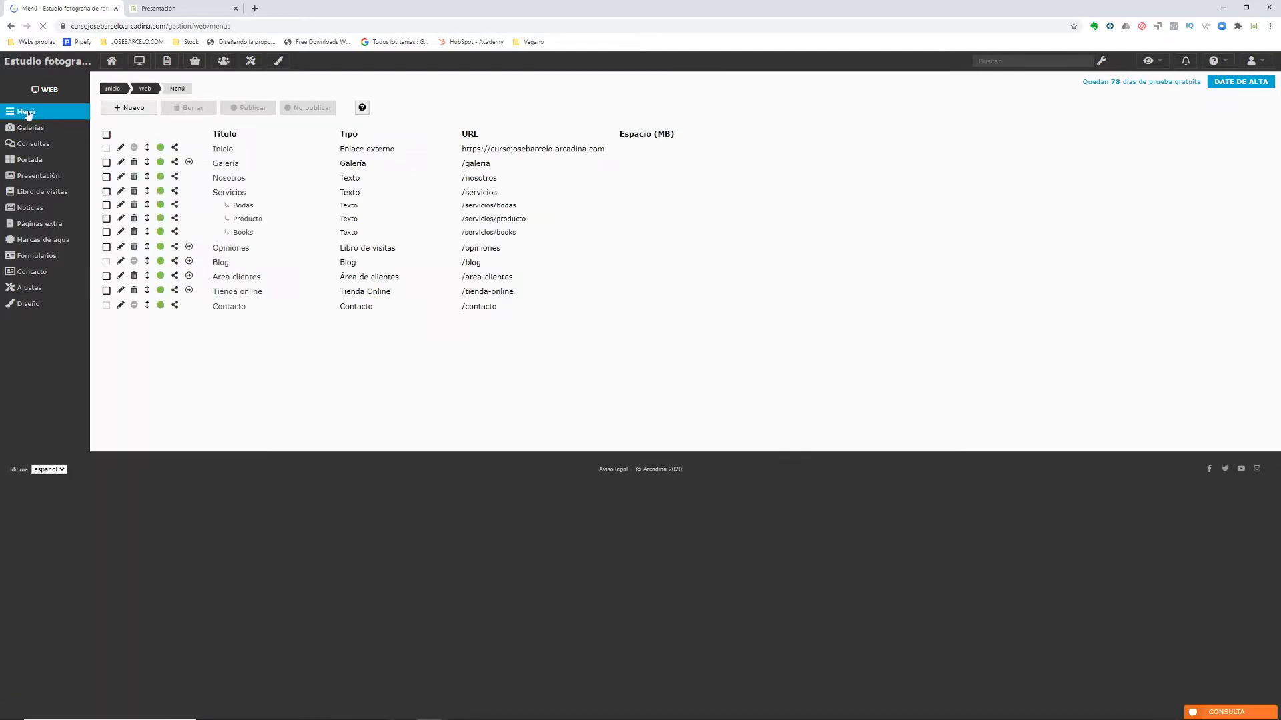
left_click(178, 14)
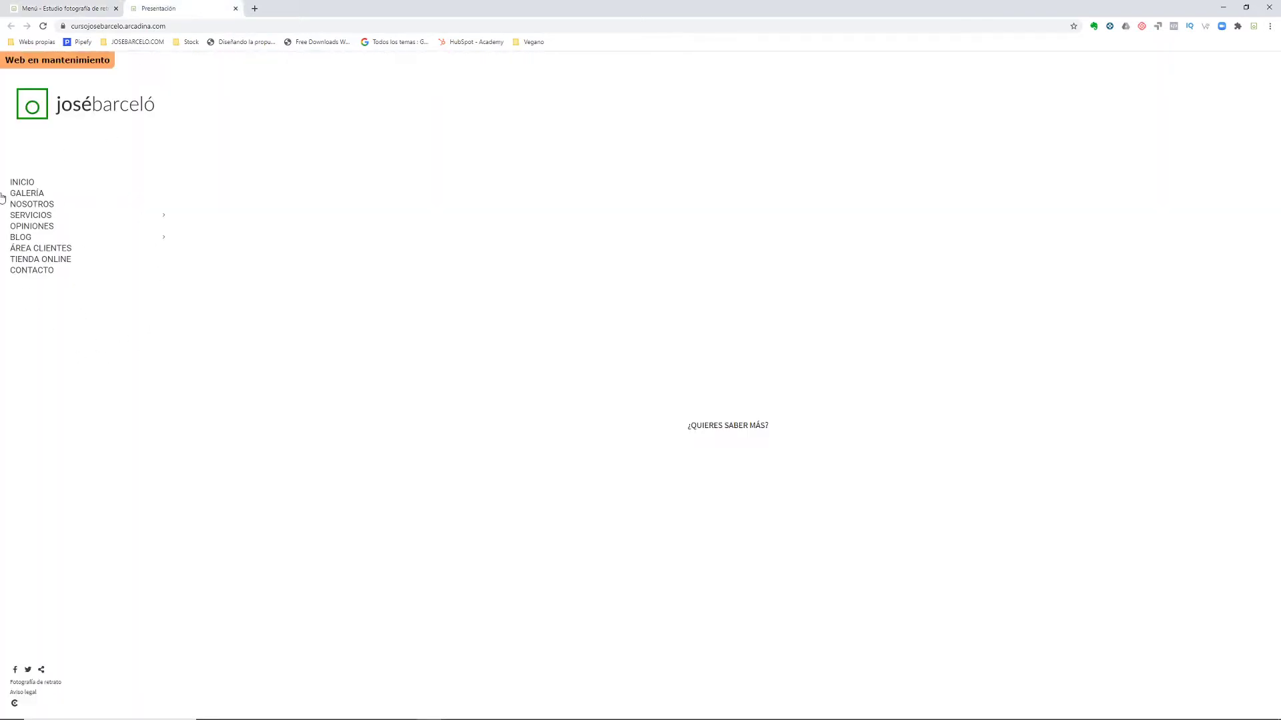
left_click(45, 219)
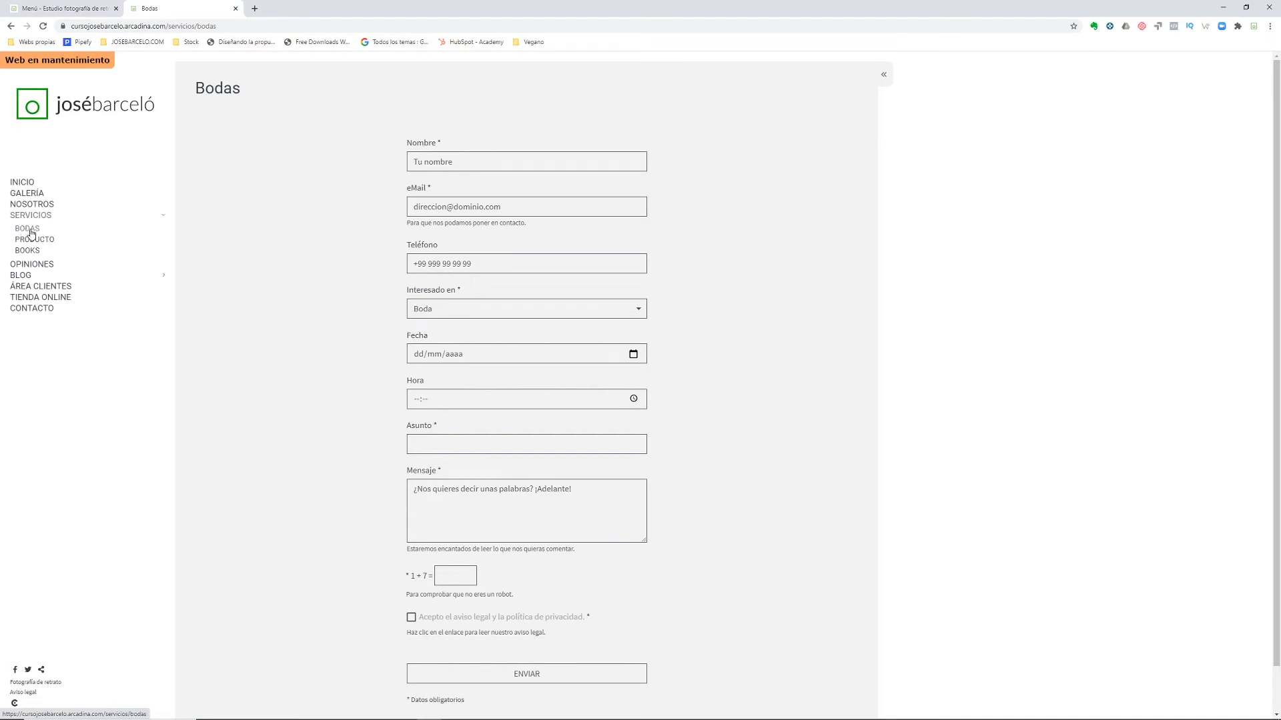
Start a new menu entry of type Texto in the main menu, titled "Nueva sección".
left_click(63, 8)
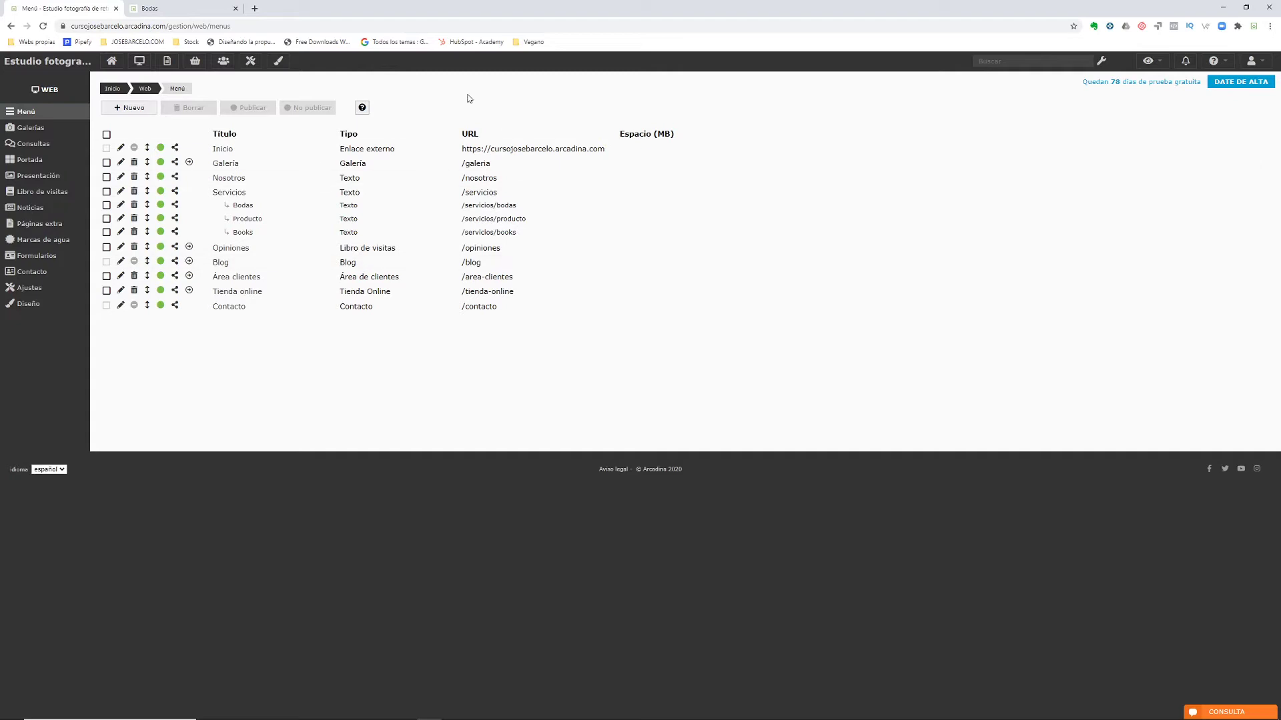
left_click(133, 108)
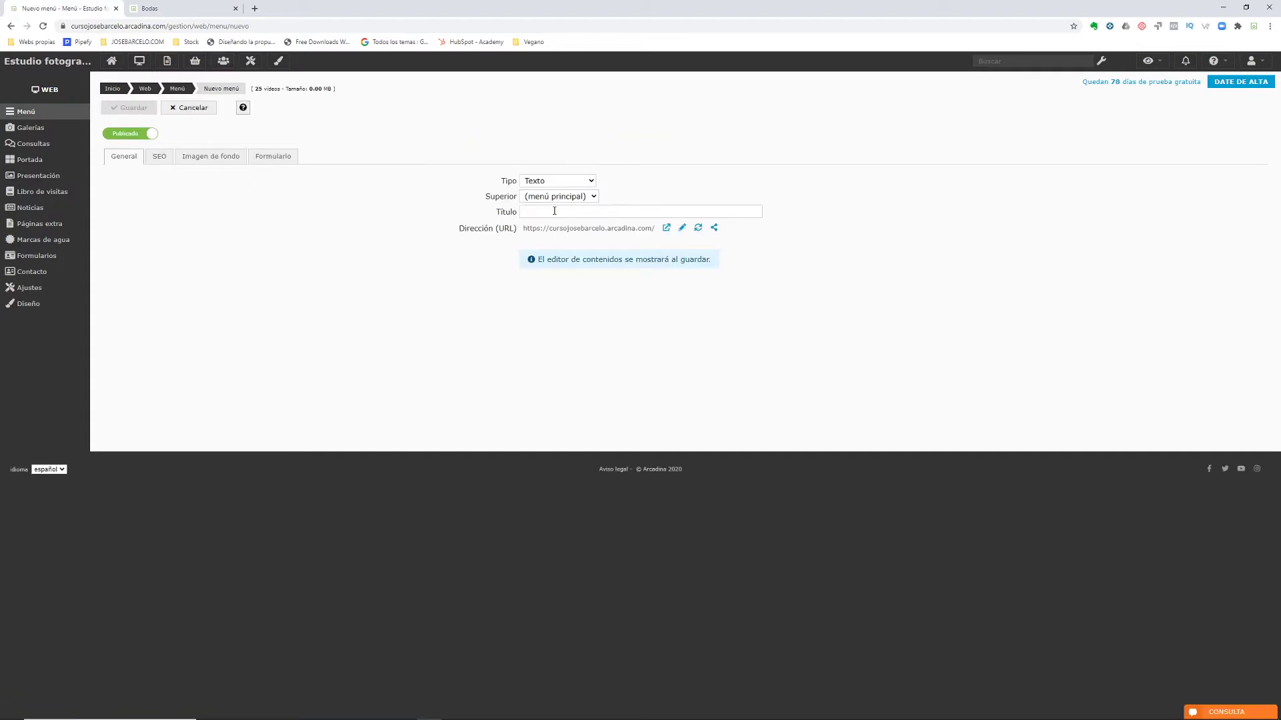
type("Nu")
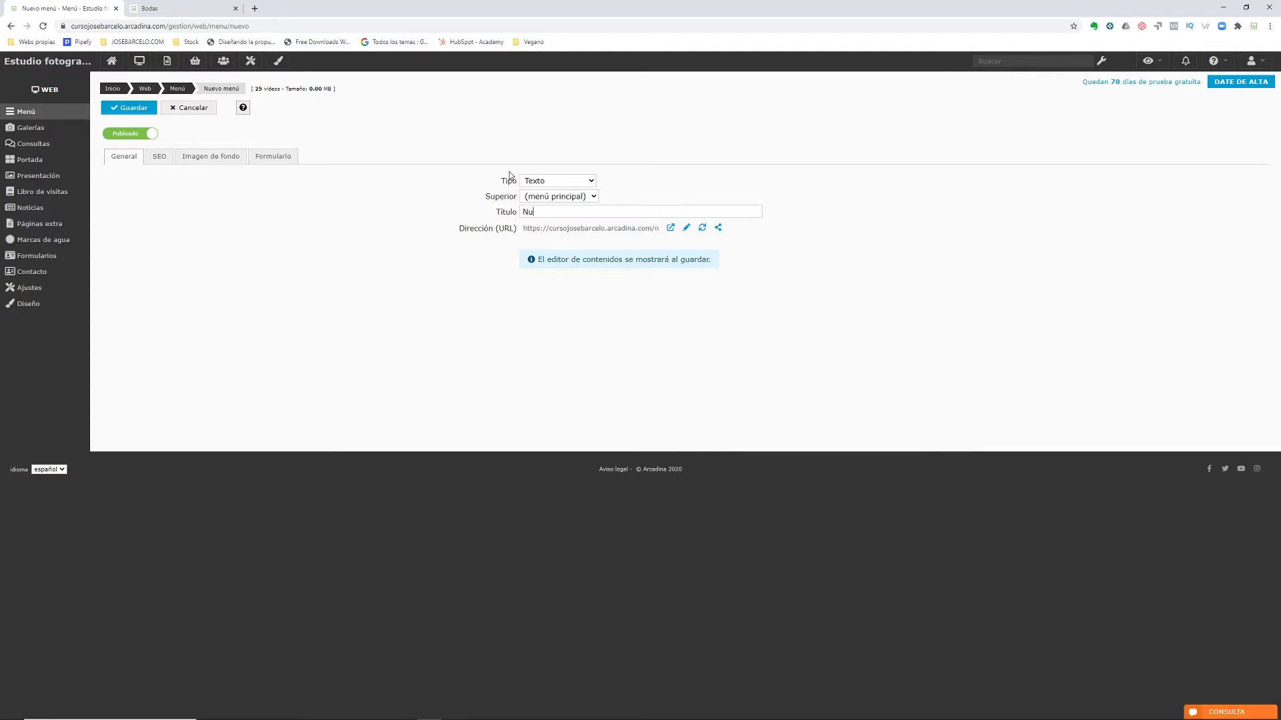
type("eva sección")
Review the new entry's SEO, background image and form settings, leaving them blank, and save the entry.
left_click(154, 158)
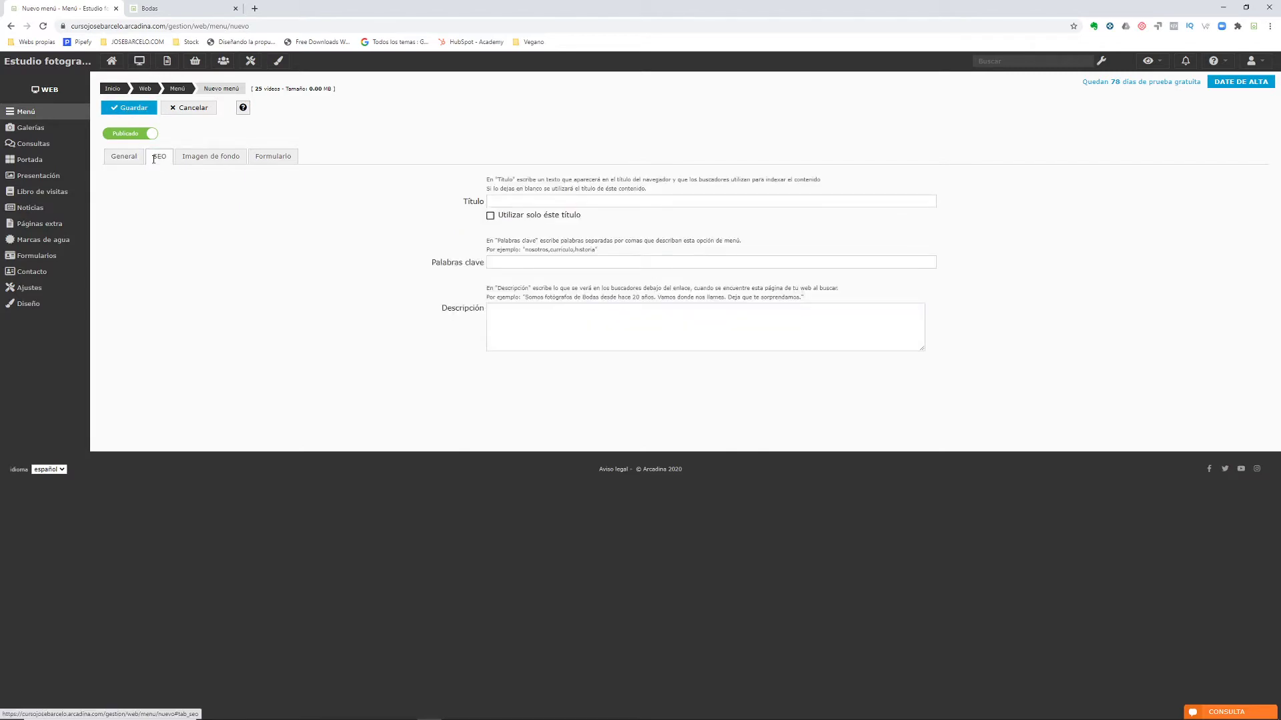
left_click(520, 202)
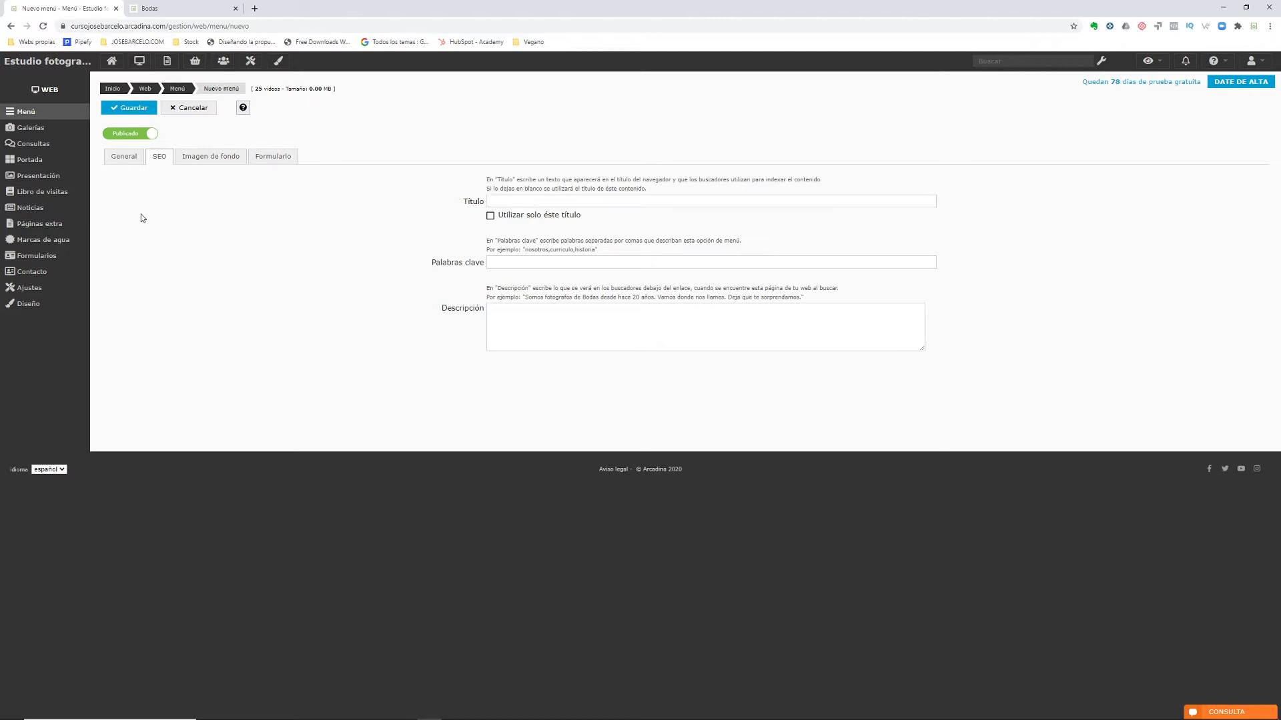
left_click(194, 157)
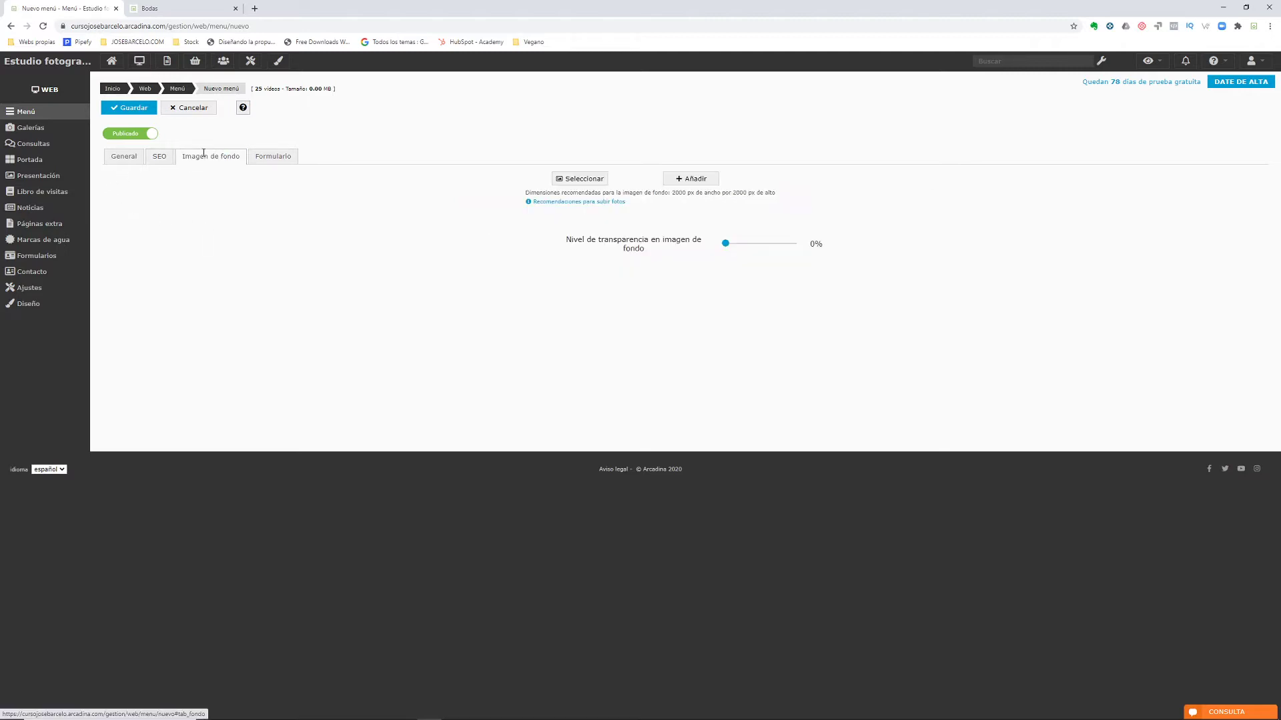
left_click(157, 162)
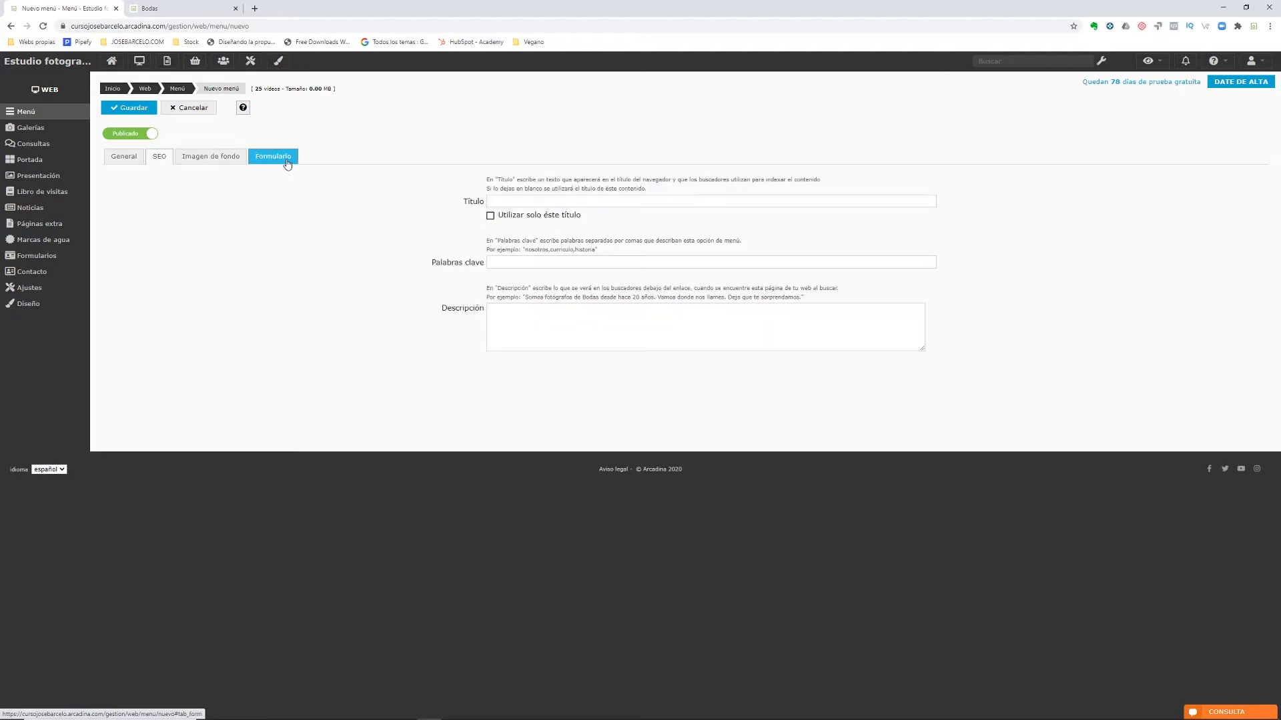
left_click(272, 156)
left_click(157, 158)
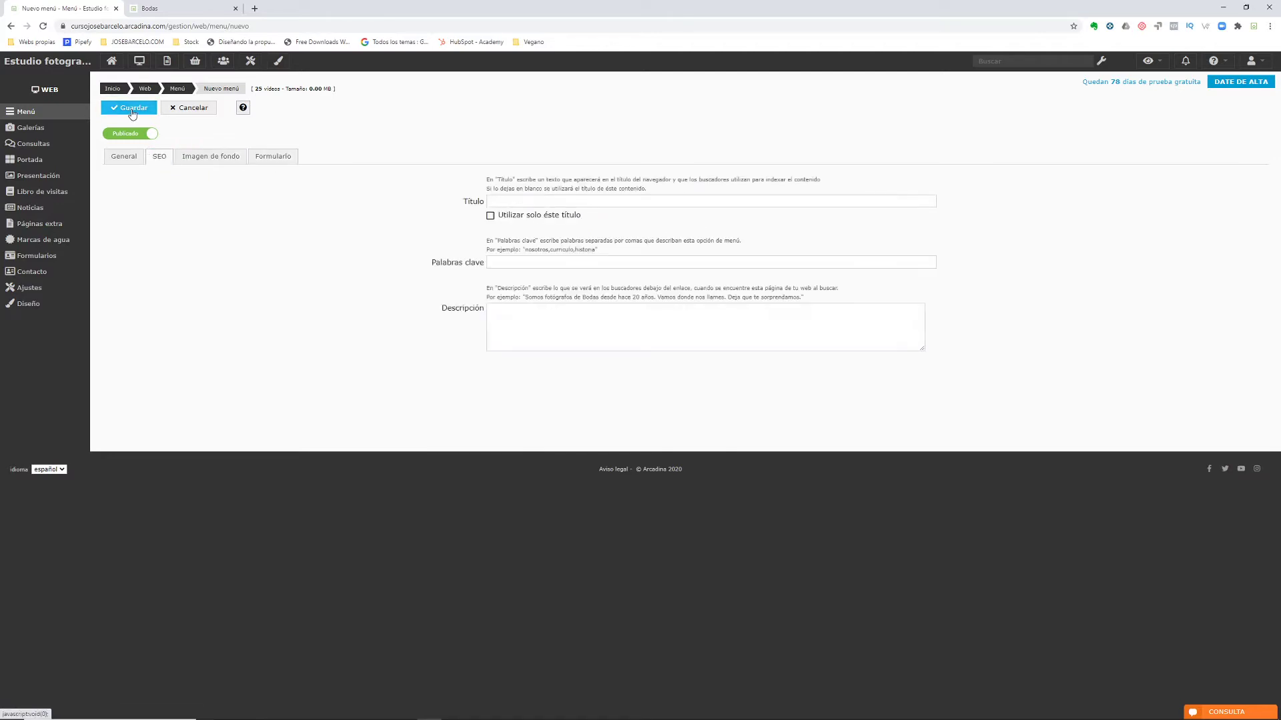
left_click(128, 108)
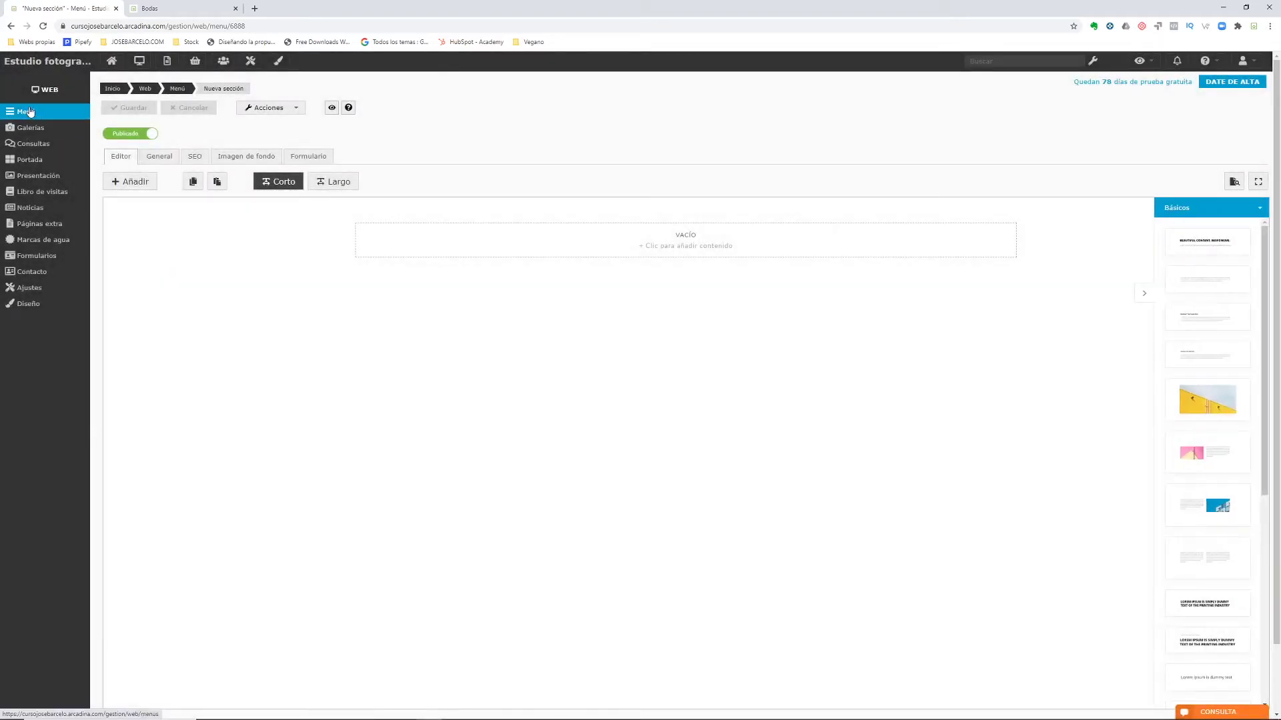
Return to the menu list and refresh the public website's home page to check the new section in its navigation.
left_click(30, 111)
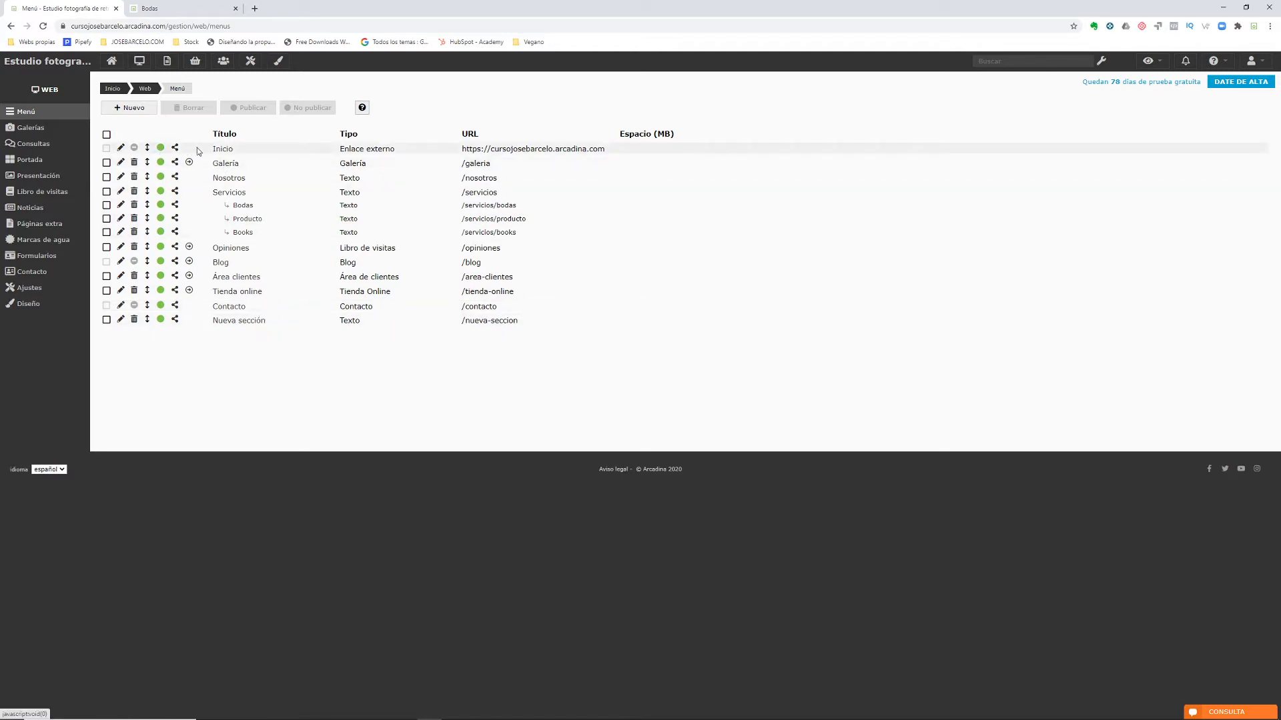
left_click(174, 8)
left_click(93, 107)
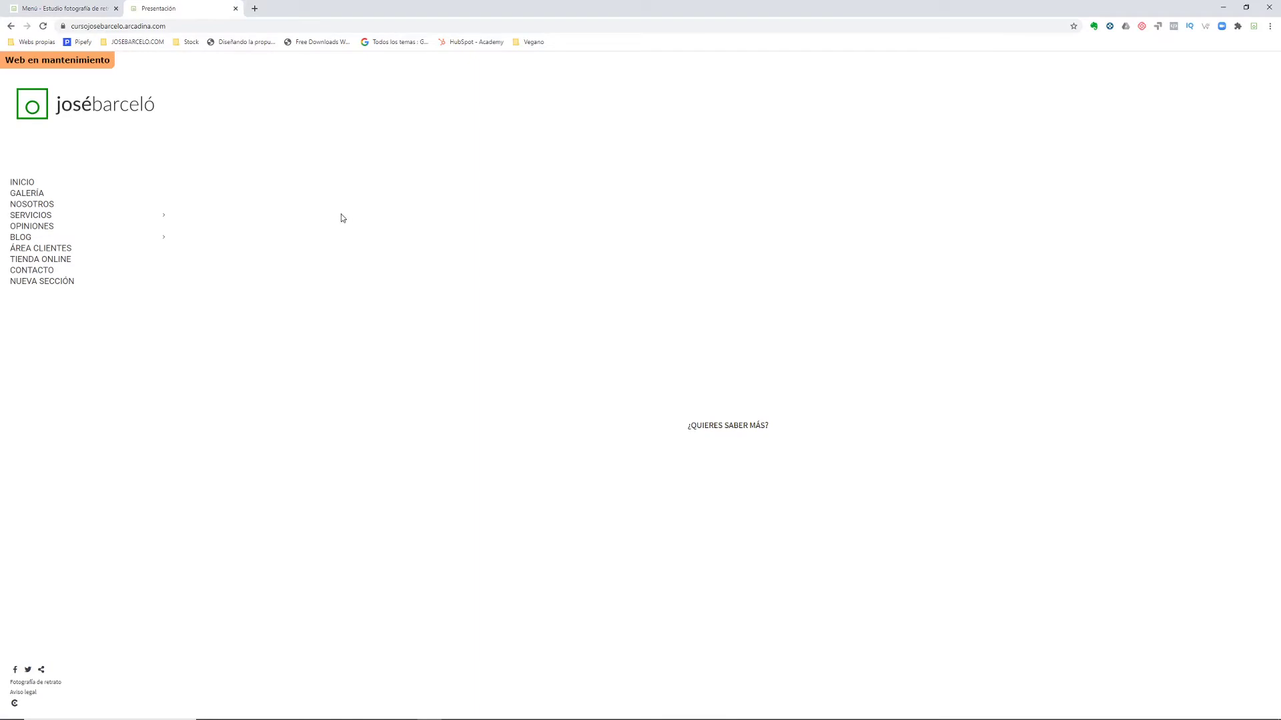
Unpublish the Inicio menu entry and reload the public website to check its navigation.
left_click(58, 9)
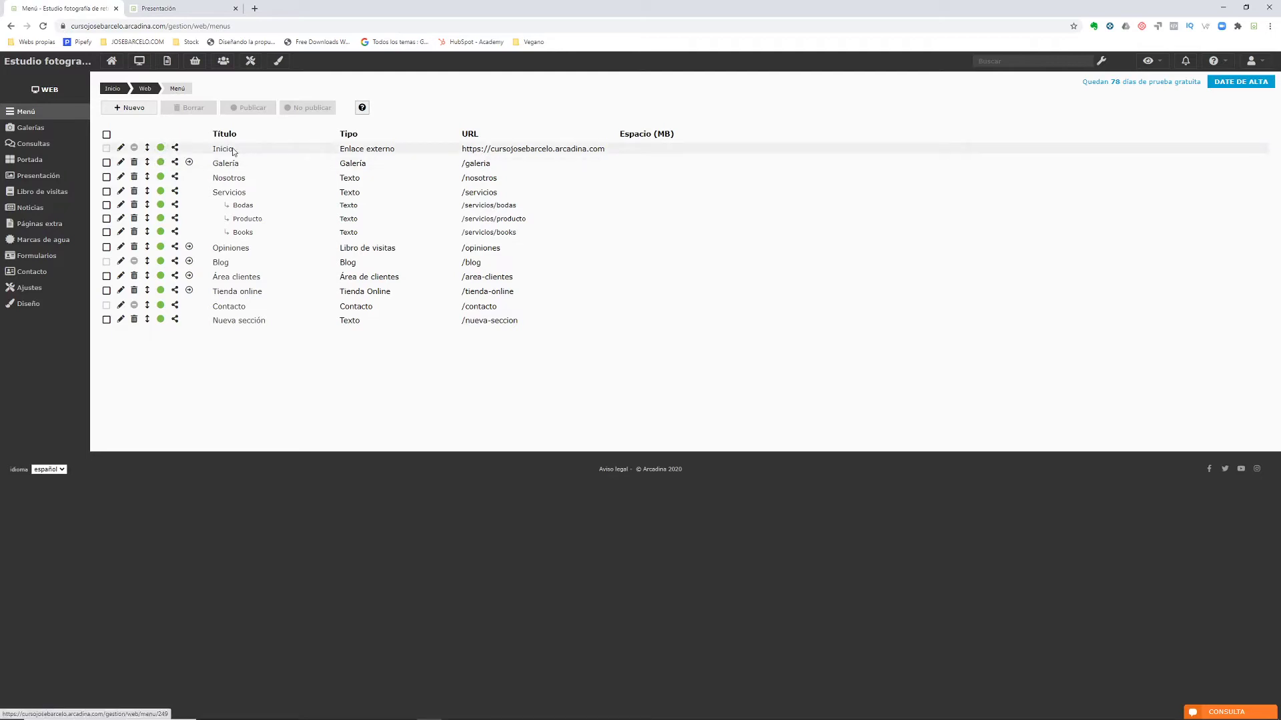
left_click(161, 148)
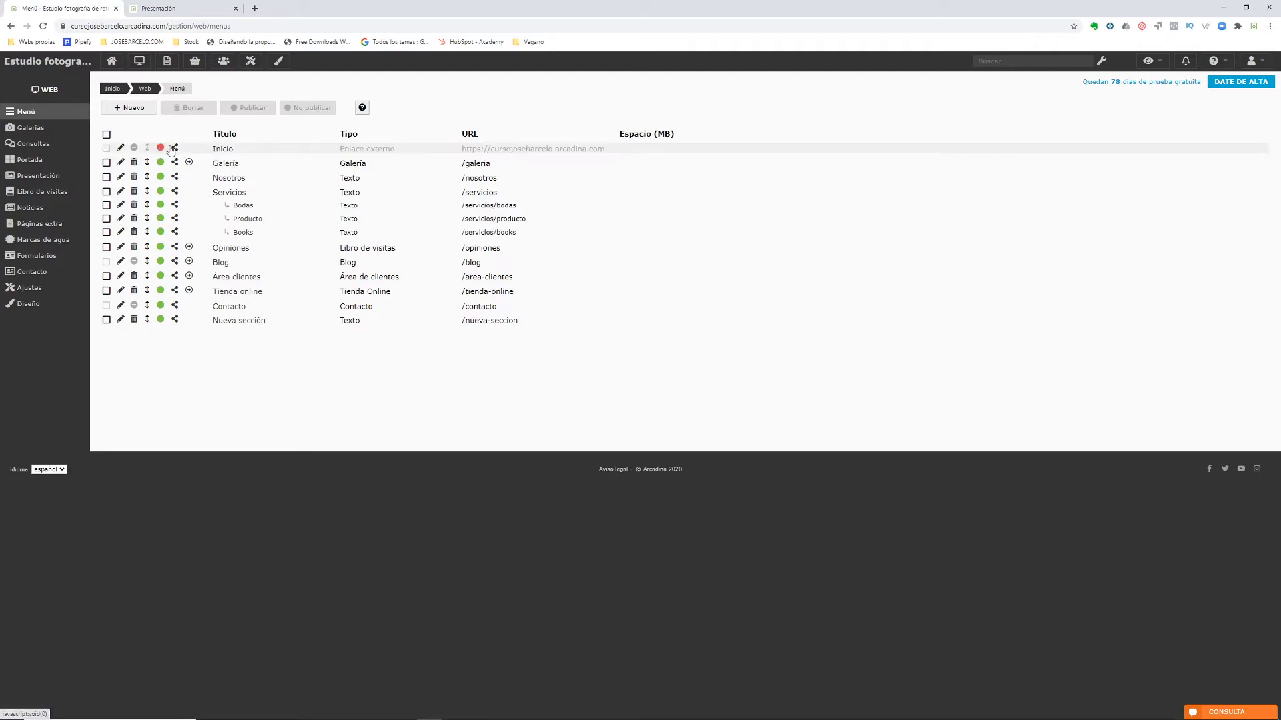
left_click(160, 8)
left_click(43, 26)
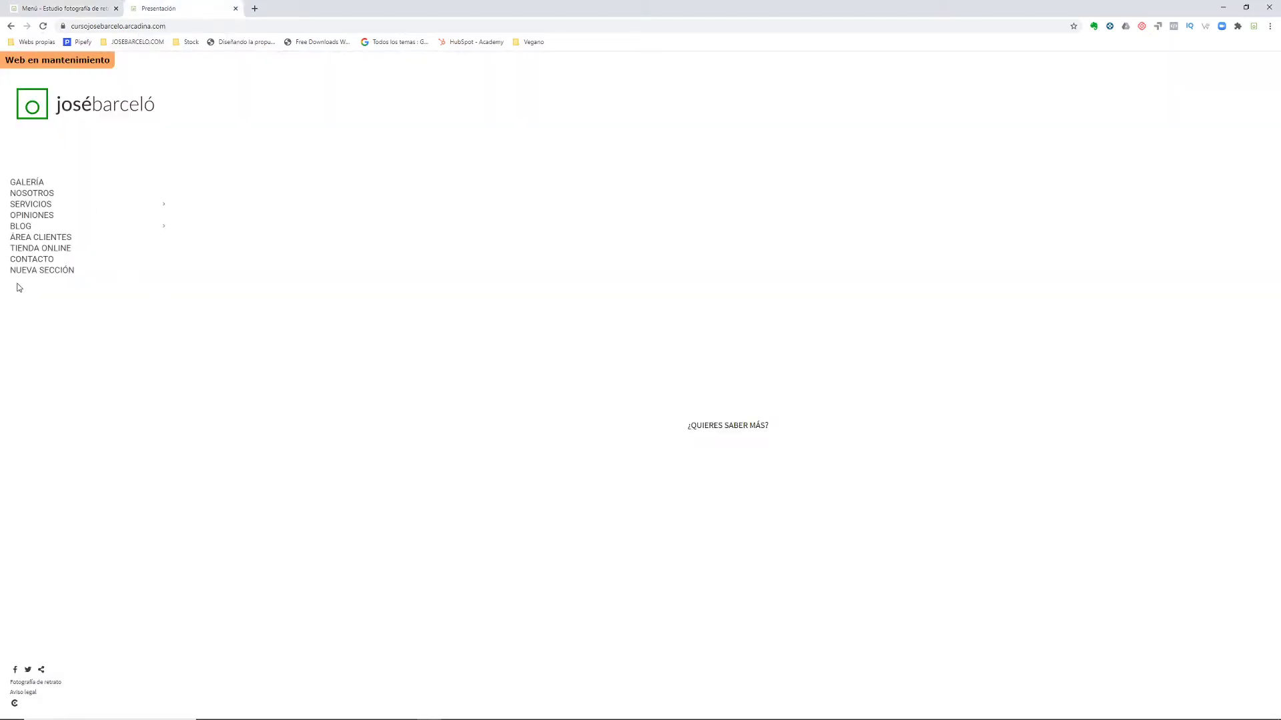
Unpublish the Blog, Área clientes, Tienda online and Nueva sección menu entries.
left_click(63, 8)
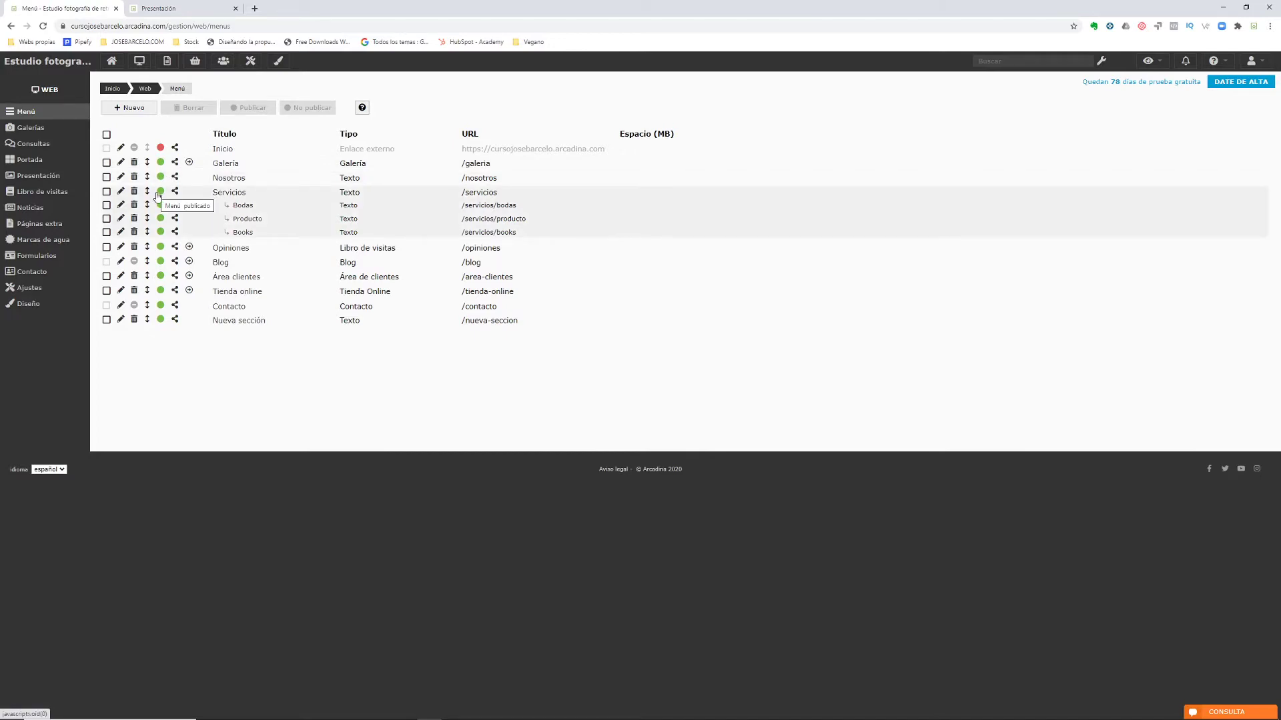
left_click(160, 263)
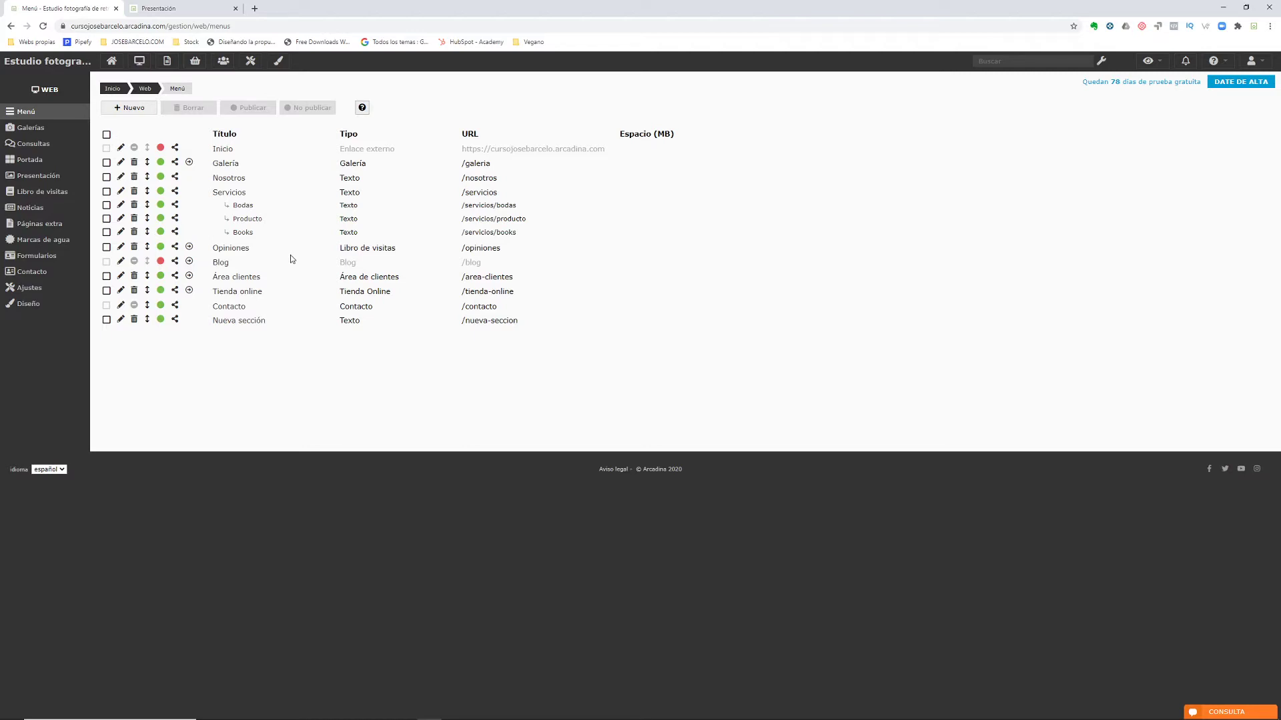
left_click(161, 277)
left_click(161, 290)
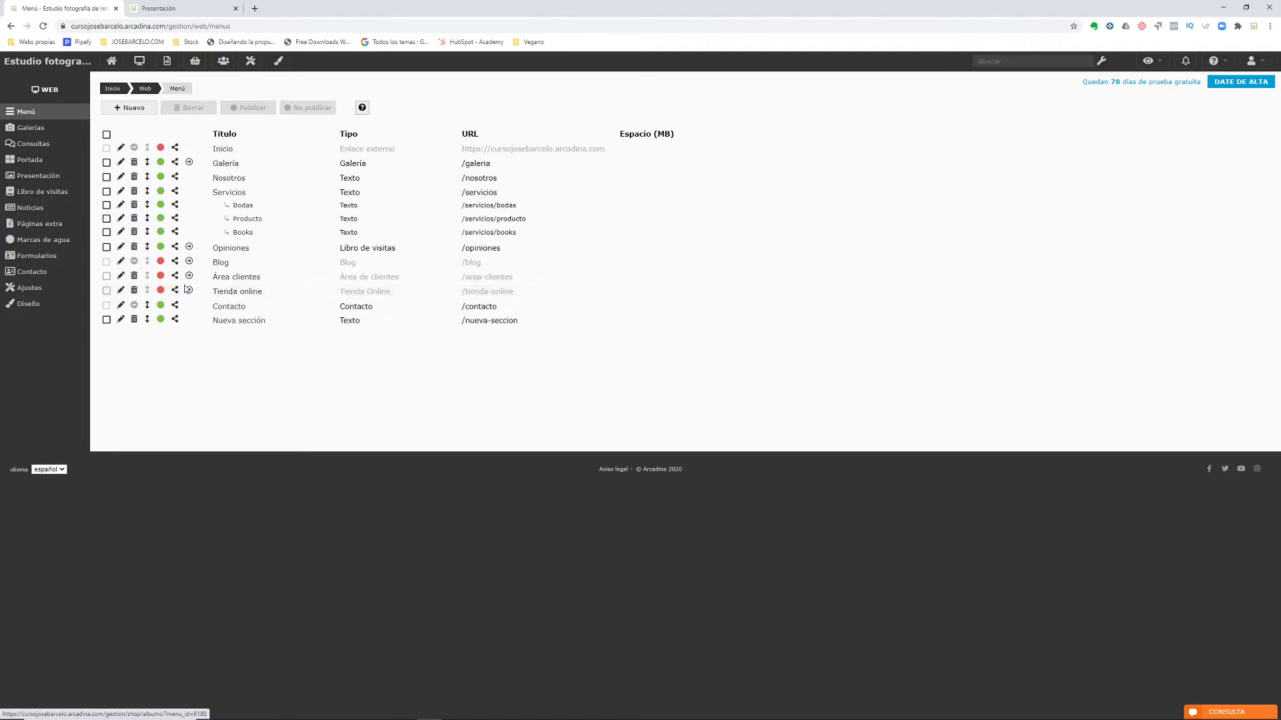
left_click(160, 320)
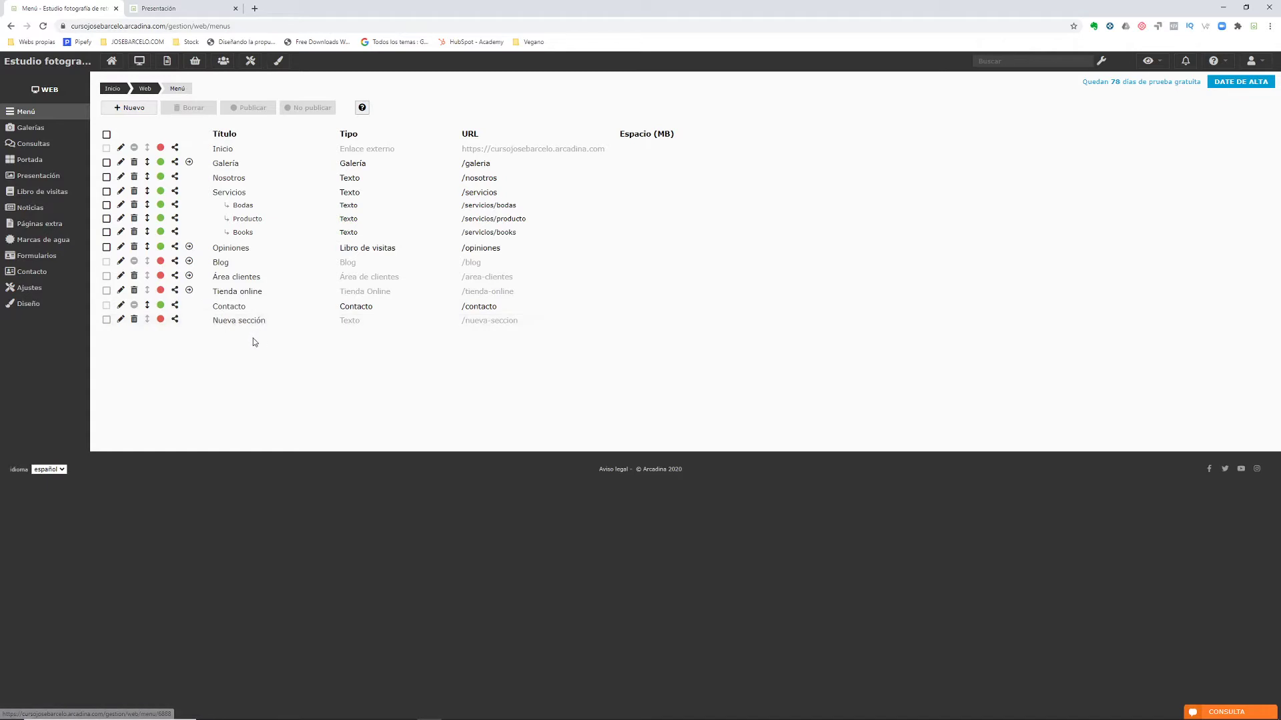
Reload the public website to check the reduced navigation and open the Servicios entry.
left_click(172, 9)
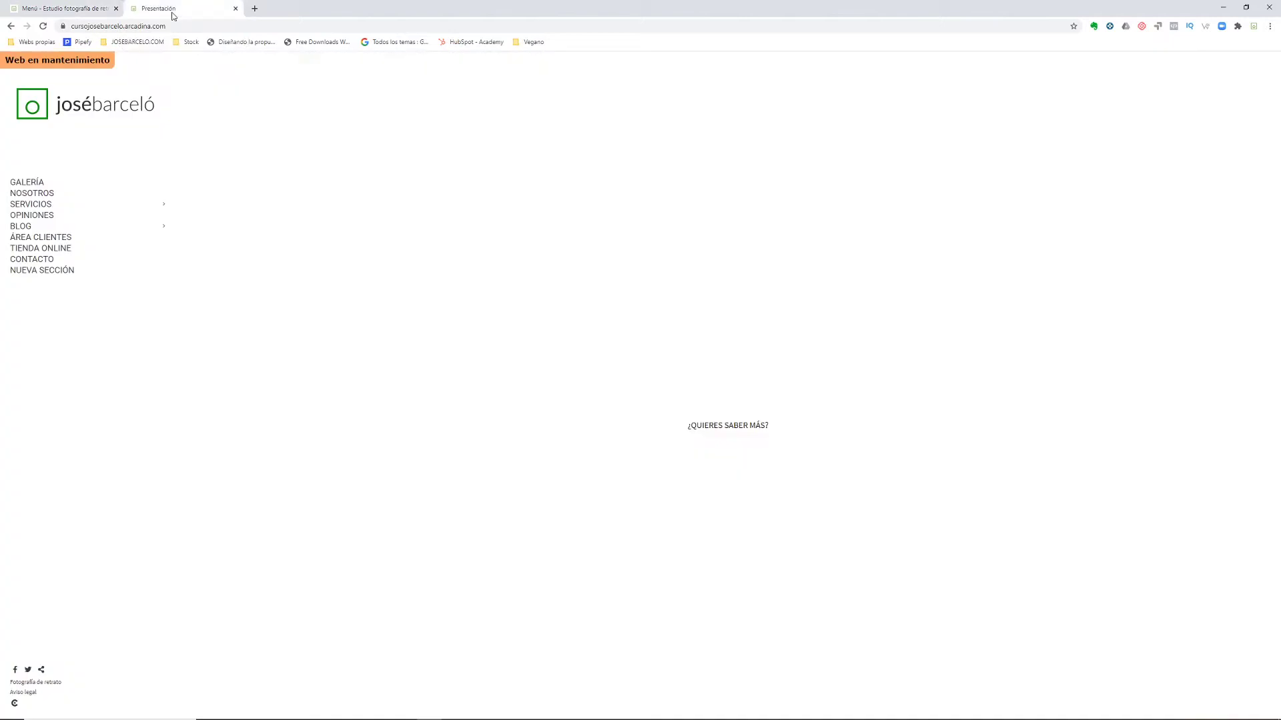
left_click(43, 27)
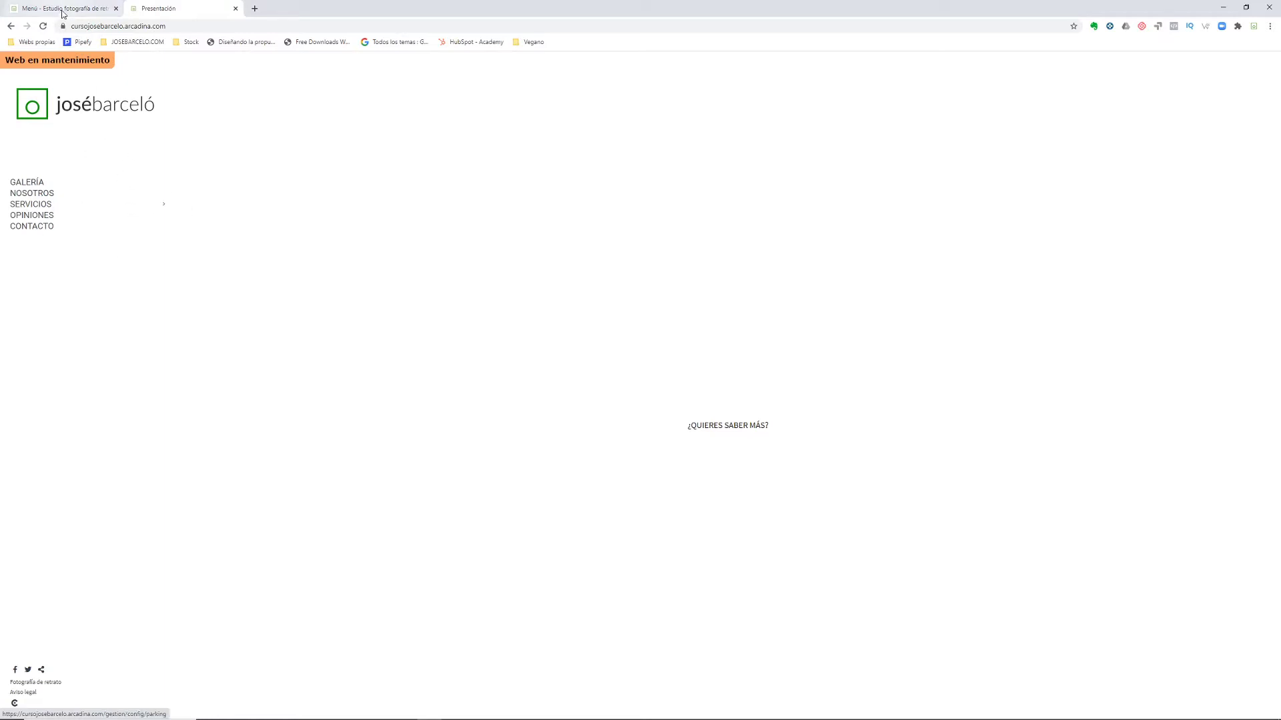
left_click(62, 206)
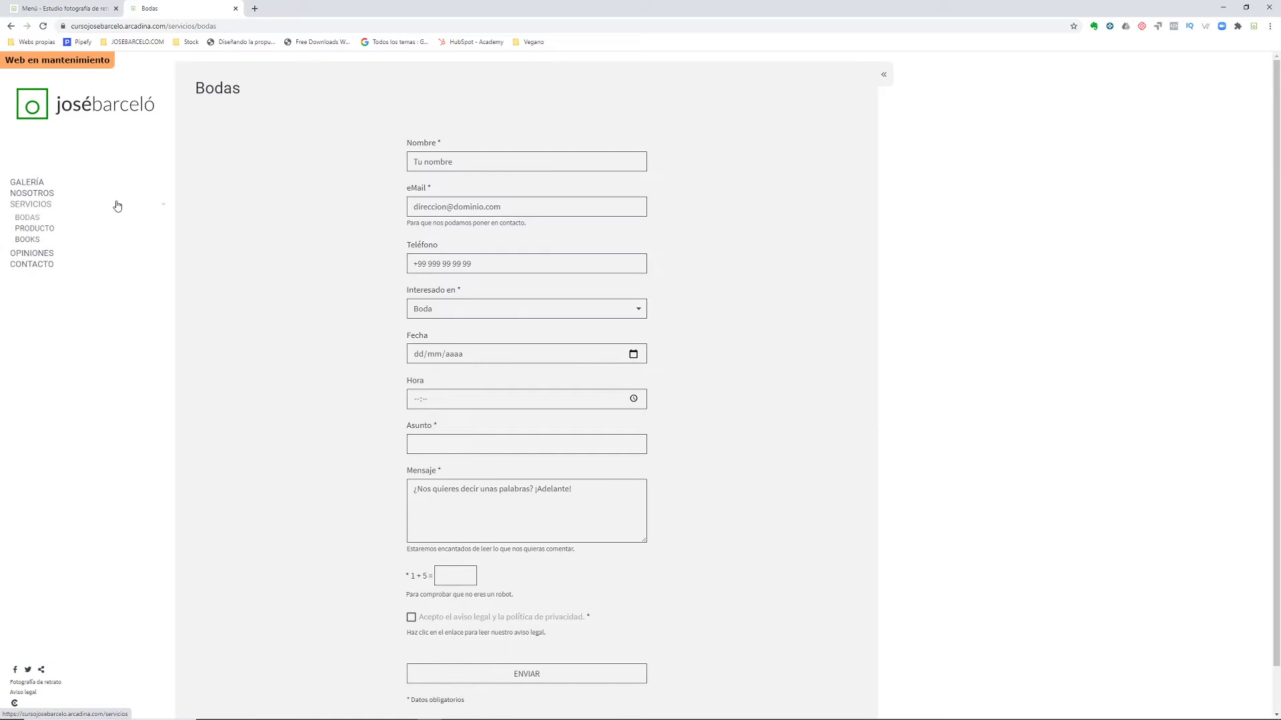
In the management panel's galleries, start a new gallery named "Fotos muestra" with type Fotos.
left_click(53, 8)
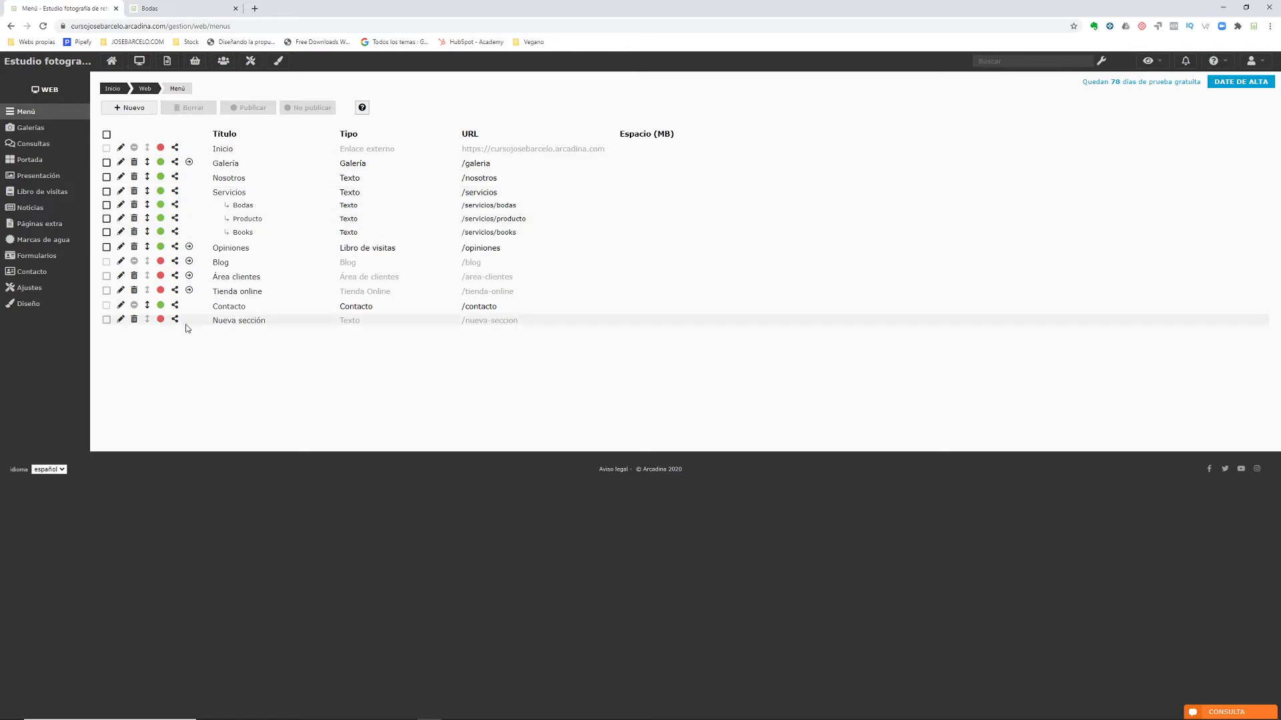
left_click(50, 128)
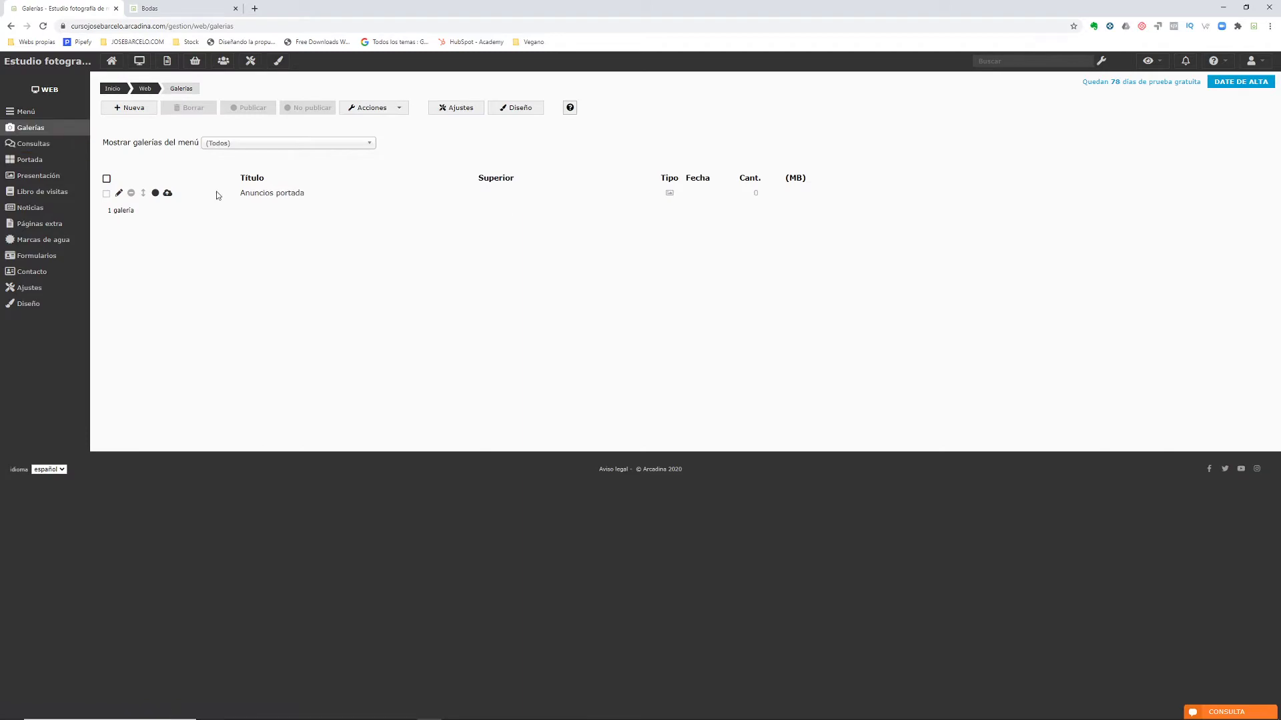
left_click(130, 108)
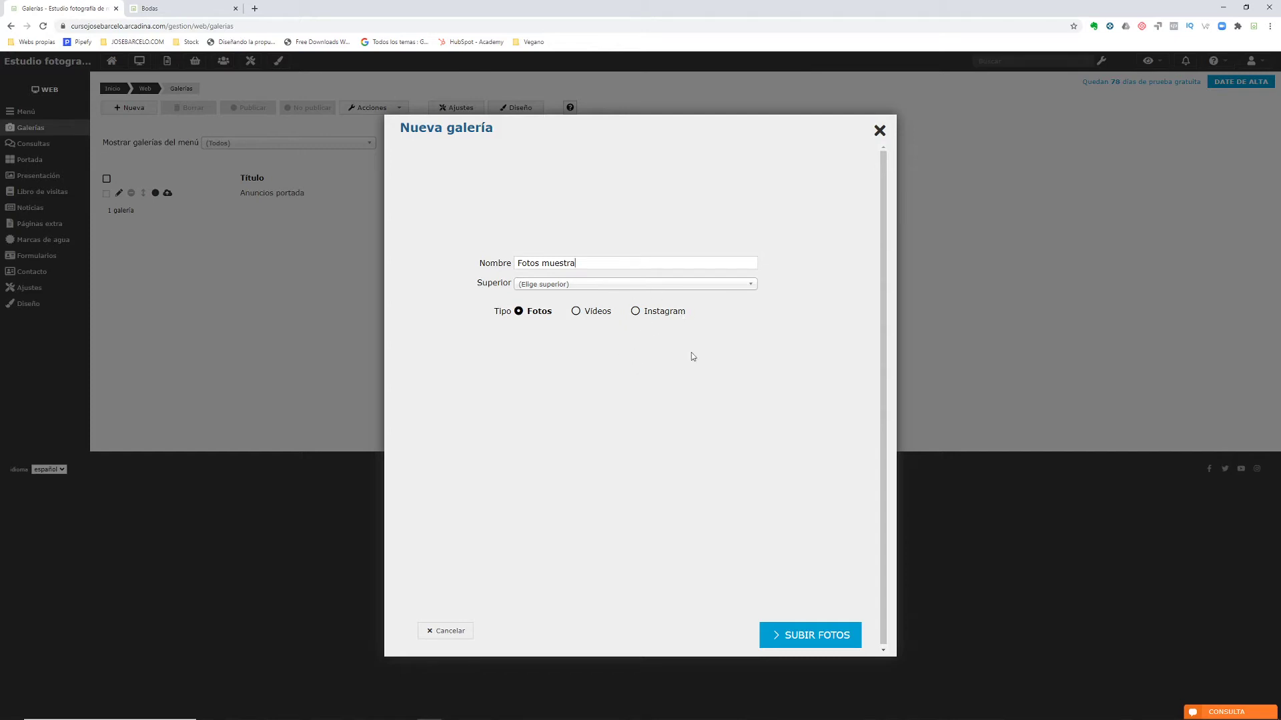
left_click(666, 313)
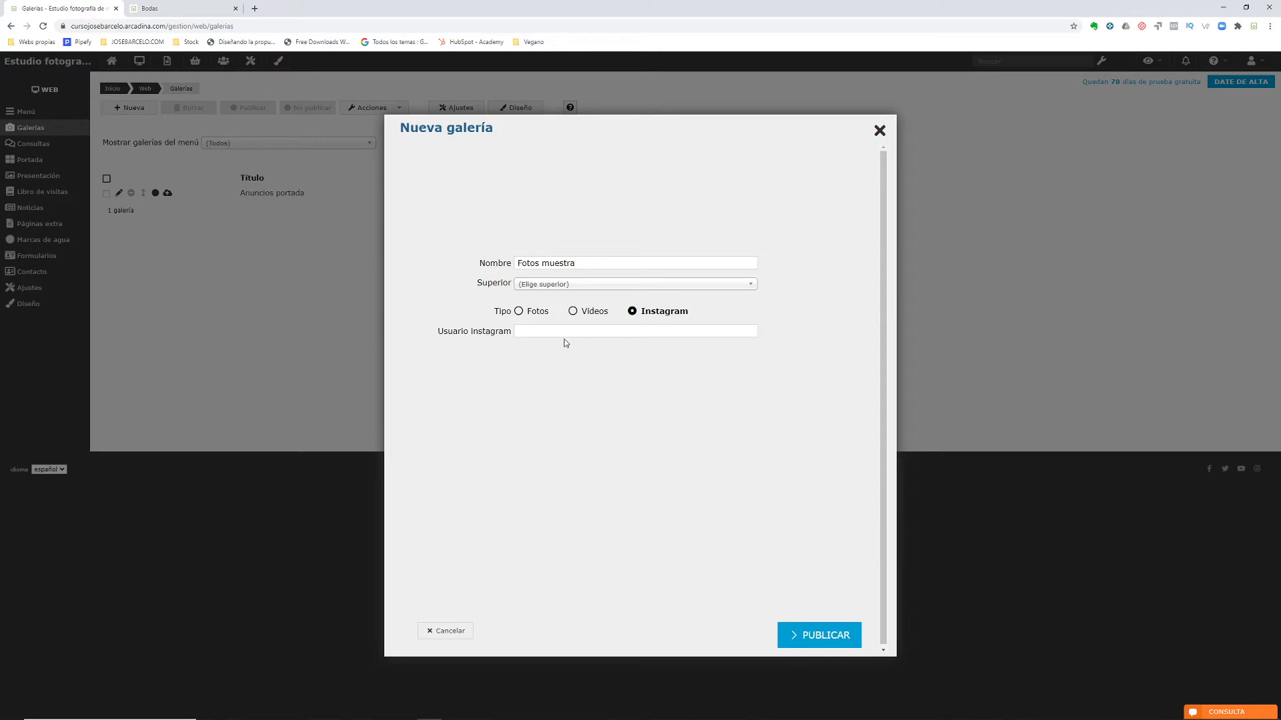
left_click(519, 312)
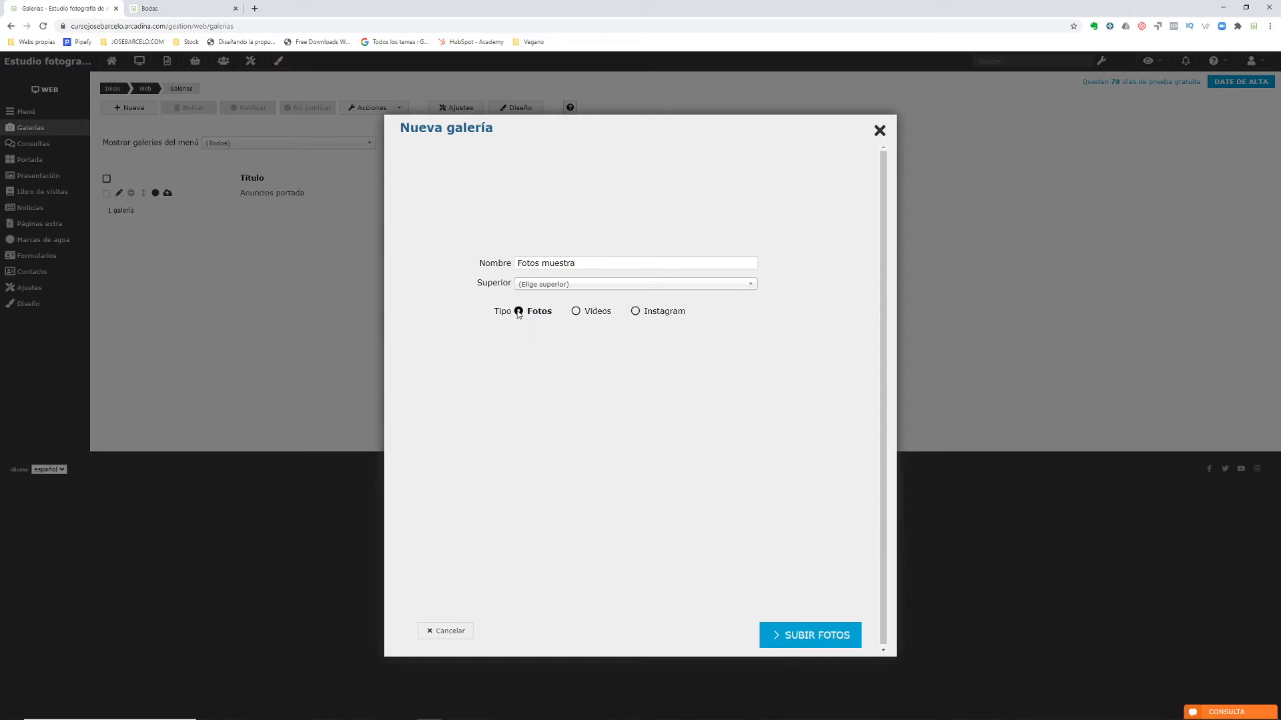
Try to continue to the photo upload, dismiss the notice and set the gallery's parent to Galería (Menú).
left_click(817, 634)
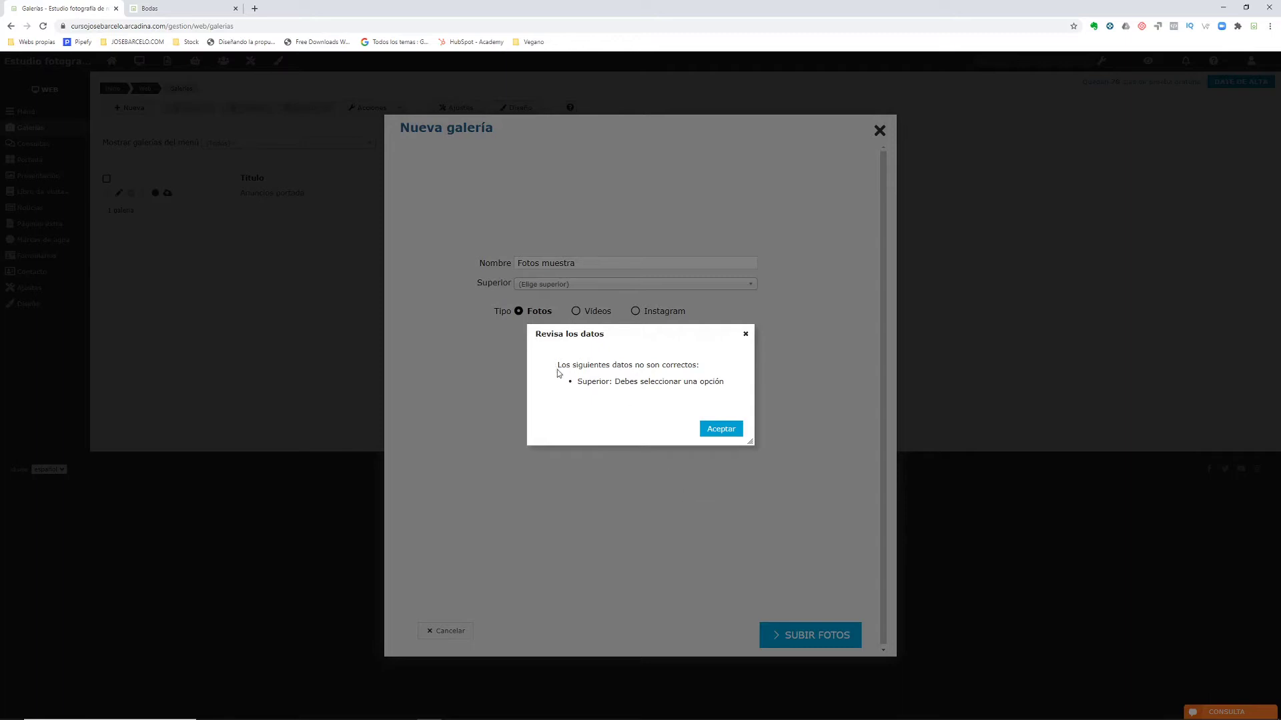
left_click(745, 334)
left_click(536, 287)
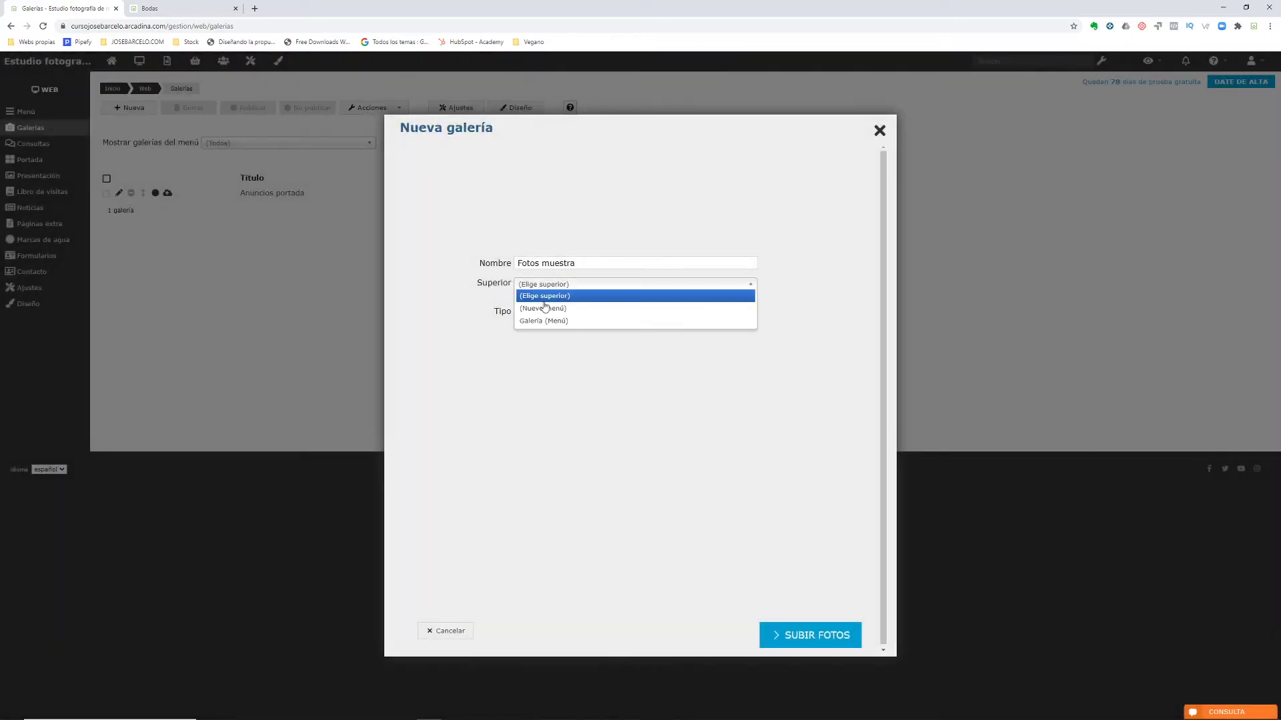
left_click(593, 322)
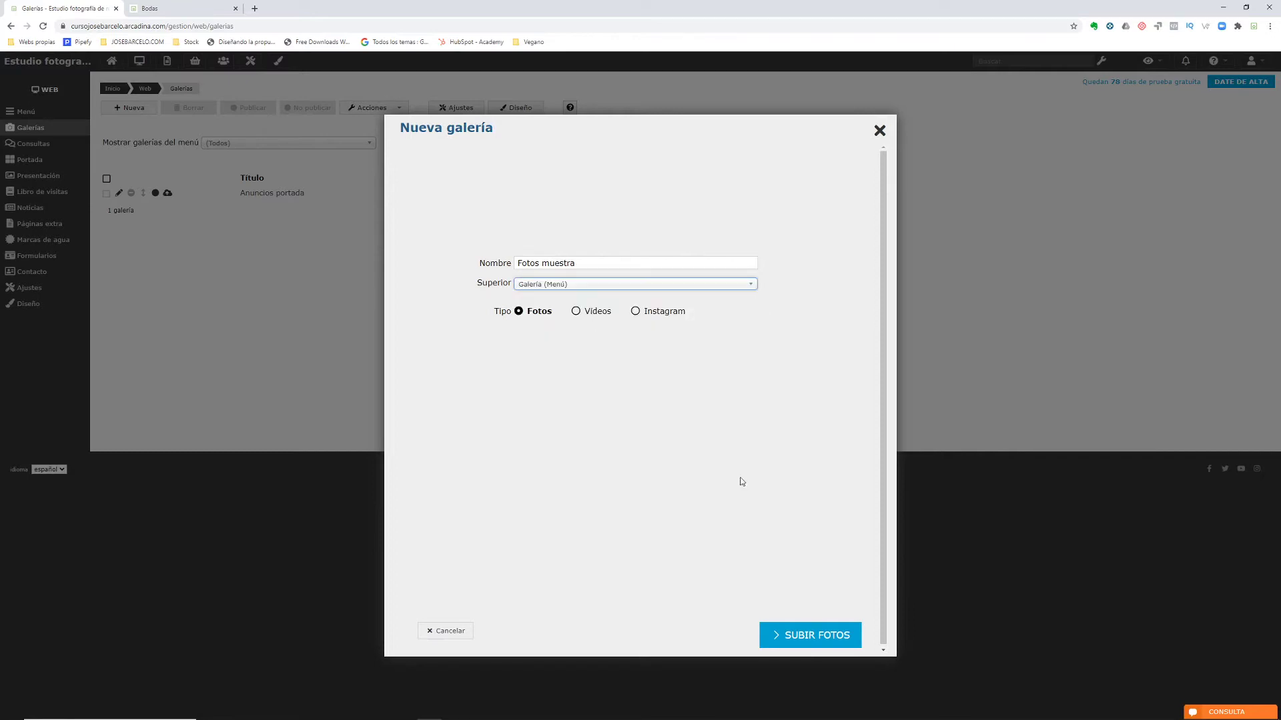
Upload the nine photos Web - Impresiones-01 to Web - Impresiones-09 from the desktop's Arcadina folder into the Fotos muestra gallery.
left_click(817, 643)
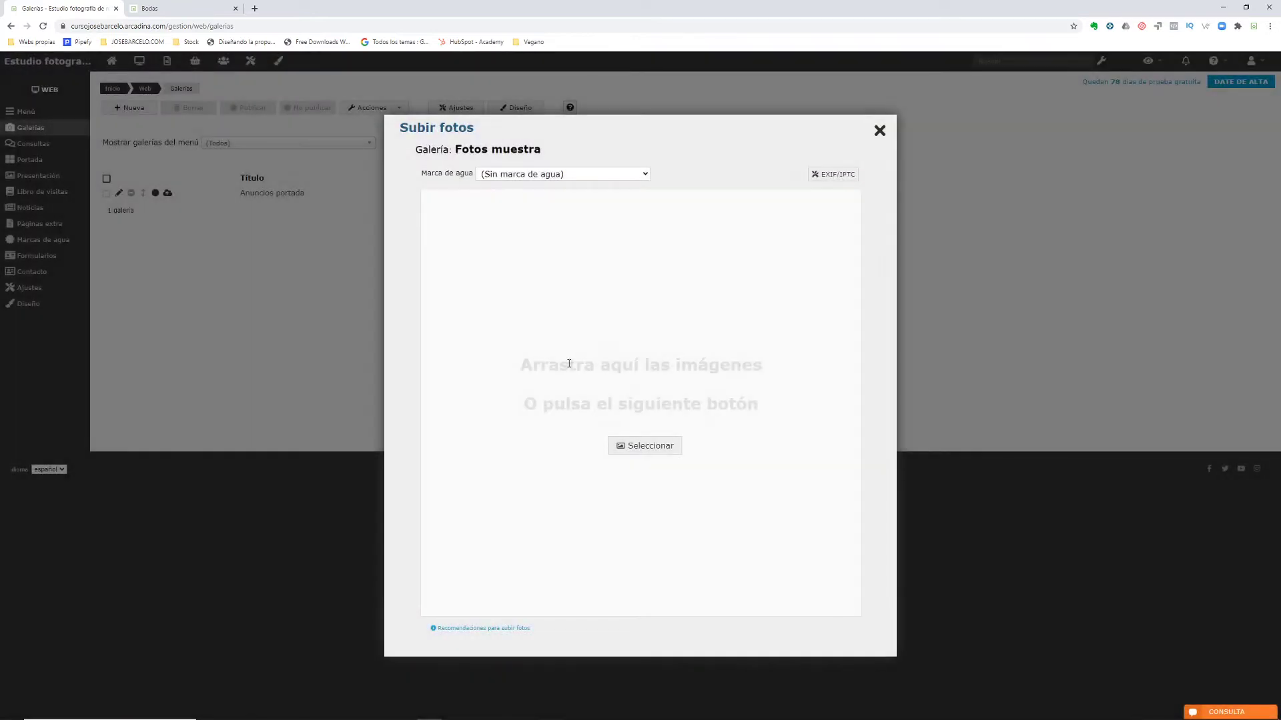
left_click(652, 455)
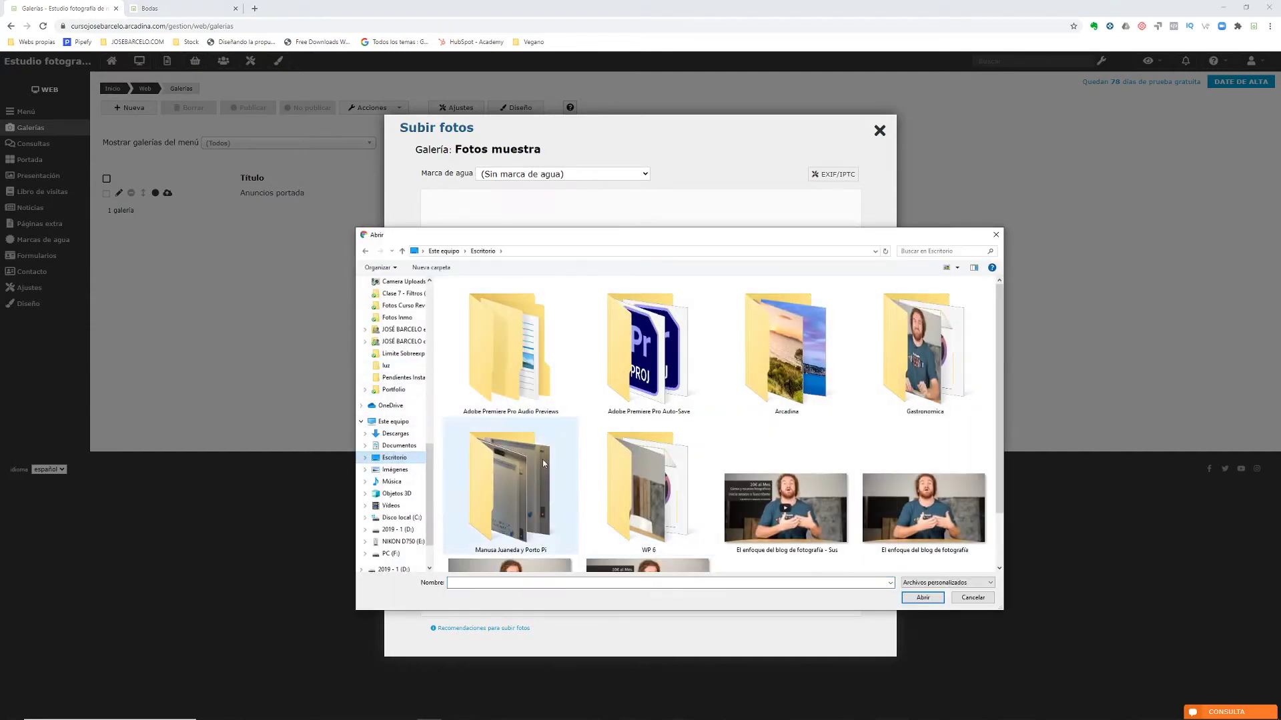
double_click(776, 362)
left_click_drag(459, 393, 927, 287)
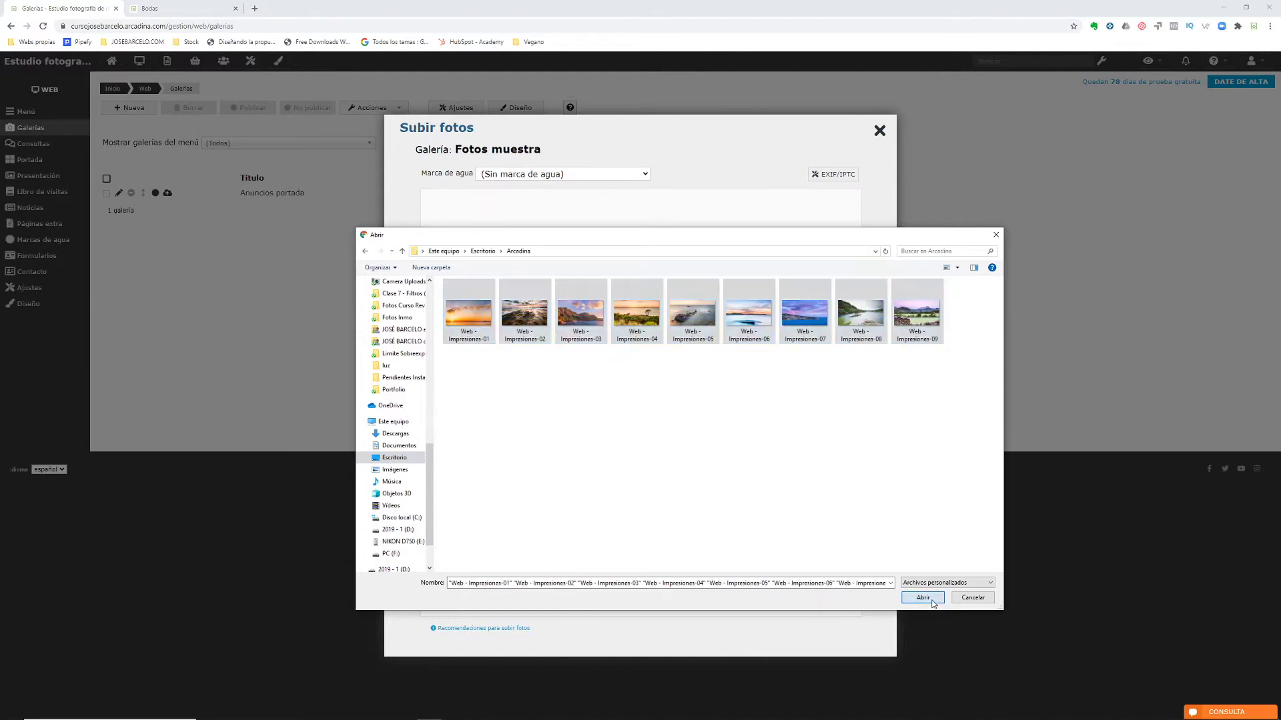
left_click(922, 597)
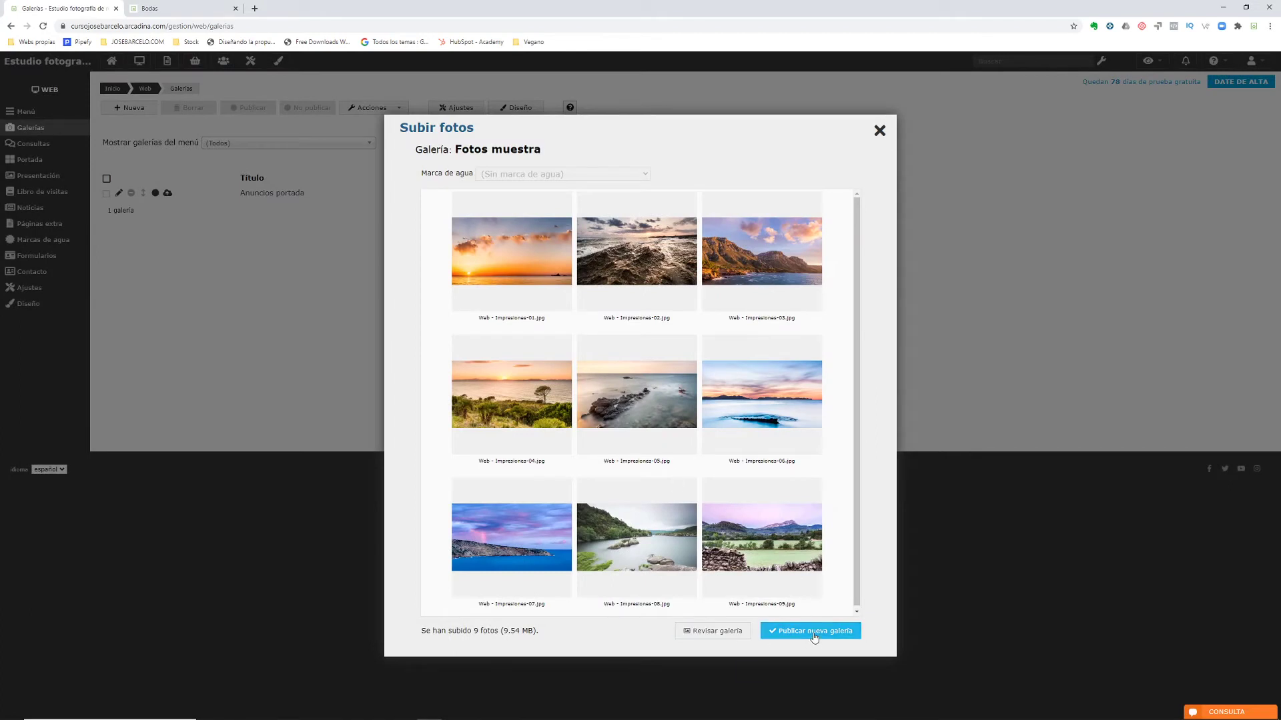
Review the uploaded gallery and move photo Web - Impresiones-07 to fourth place, ahead of Web - Impresiones-04.
left_click(704, 632)
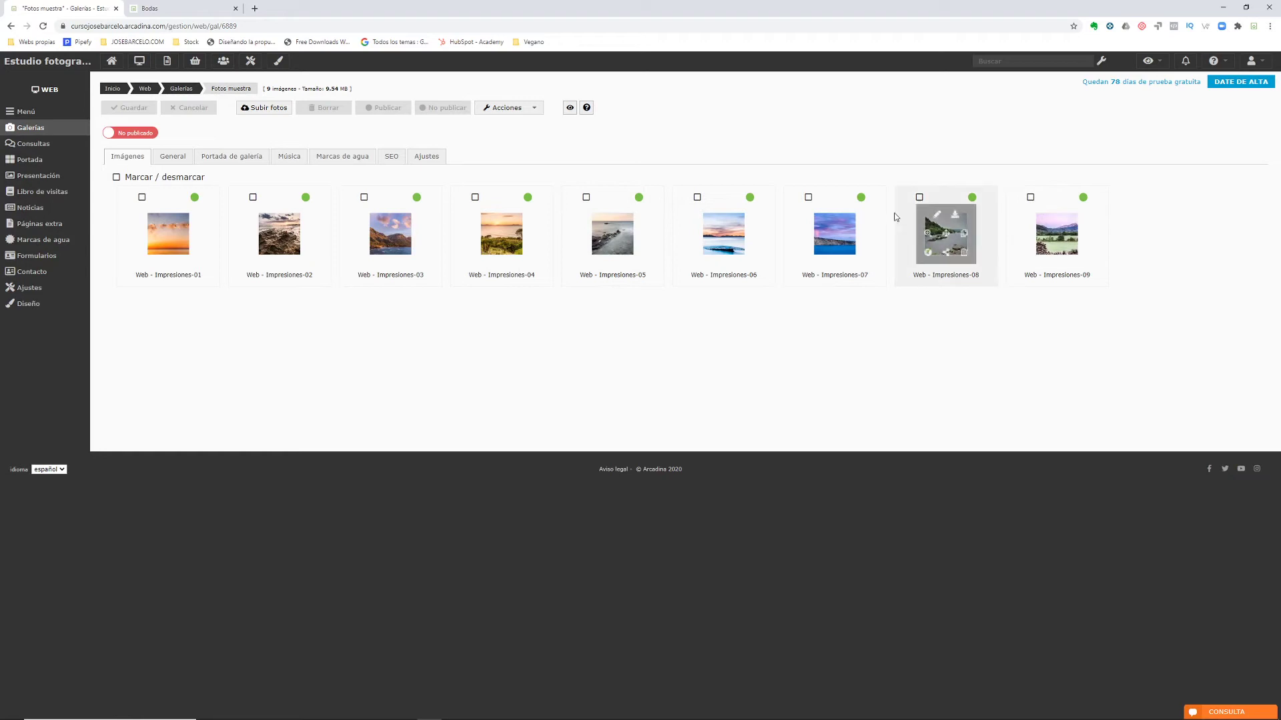
left_click(862, 197)
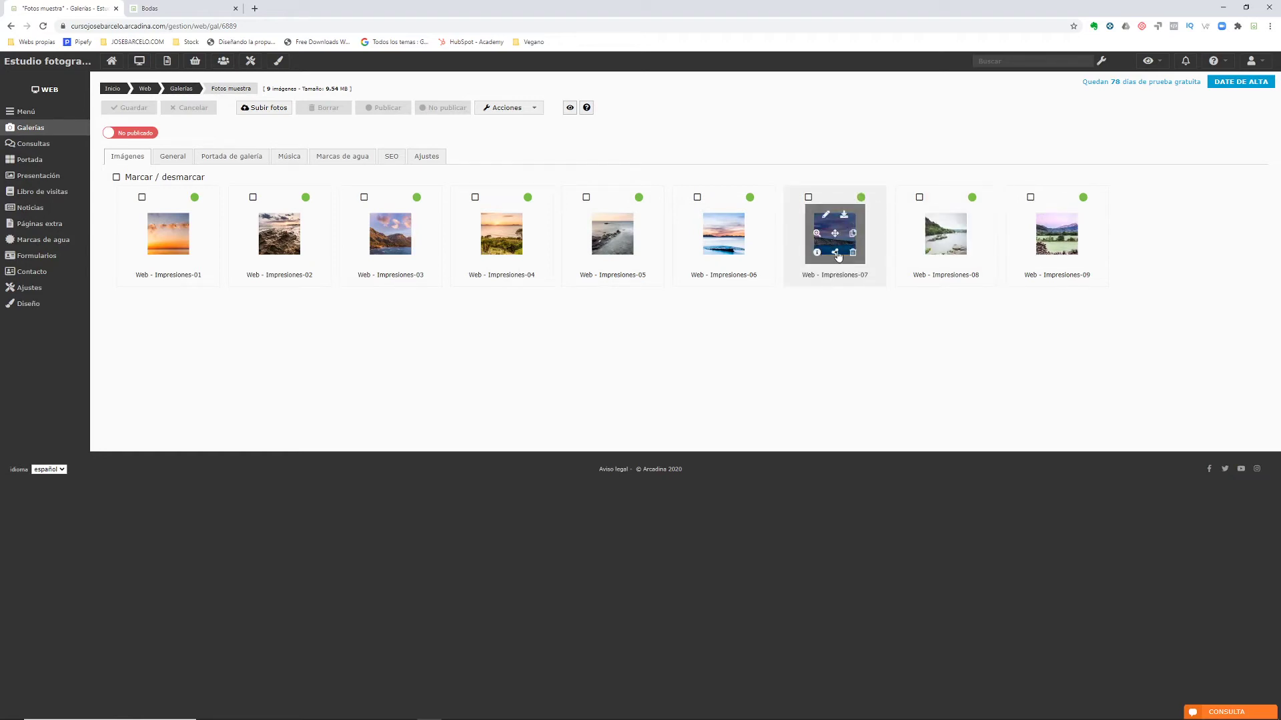
left_click_drag(836, 234, 473, 234)
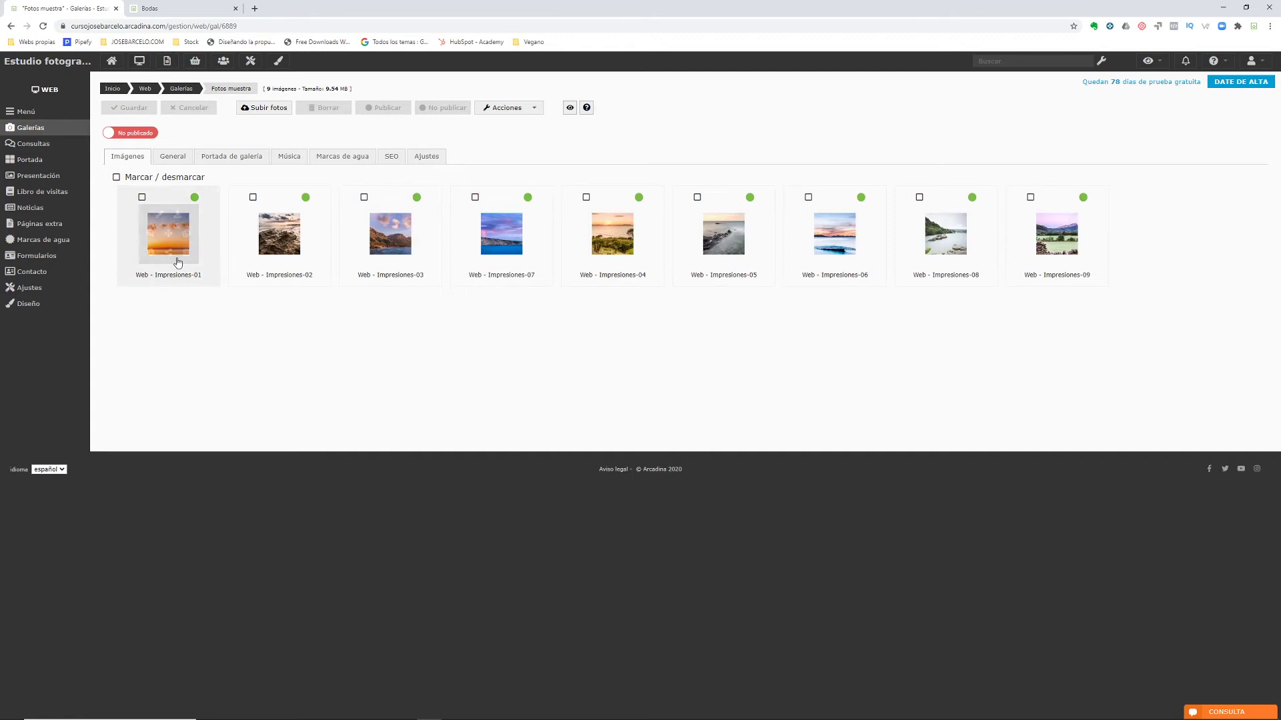
Examine the gallery's general data, cover, music, watermark, SEO and Ajustes settings.
left_click(170, 160)
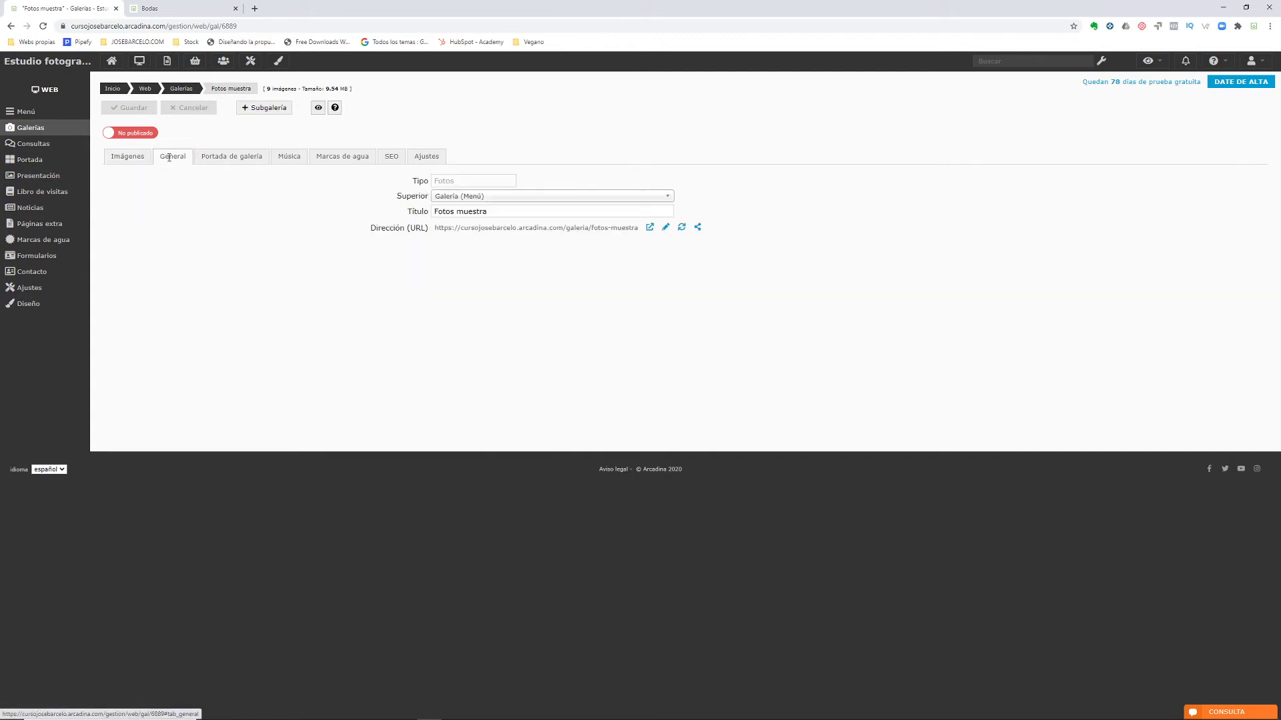
left_click(467, 198)
left_click(283, 190)
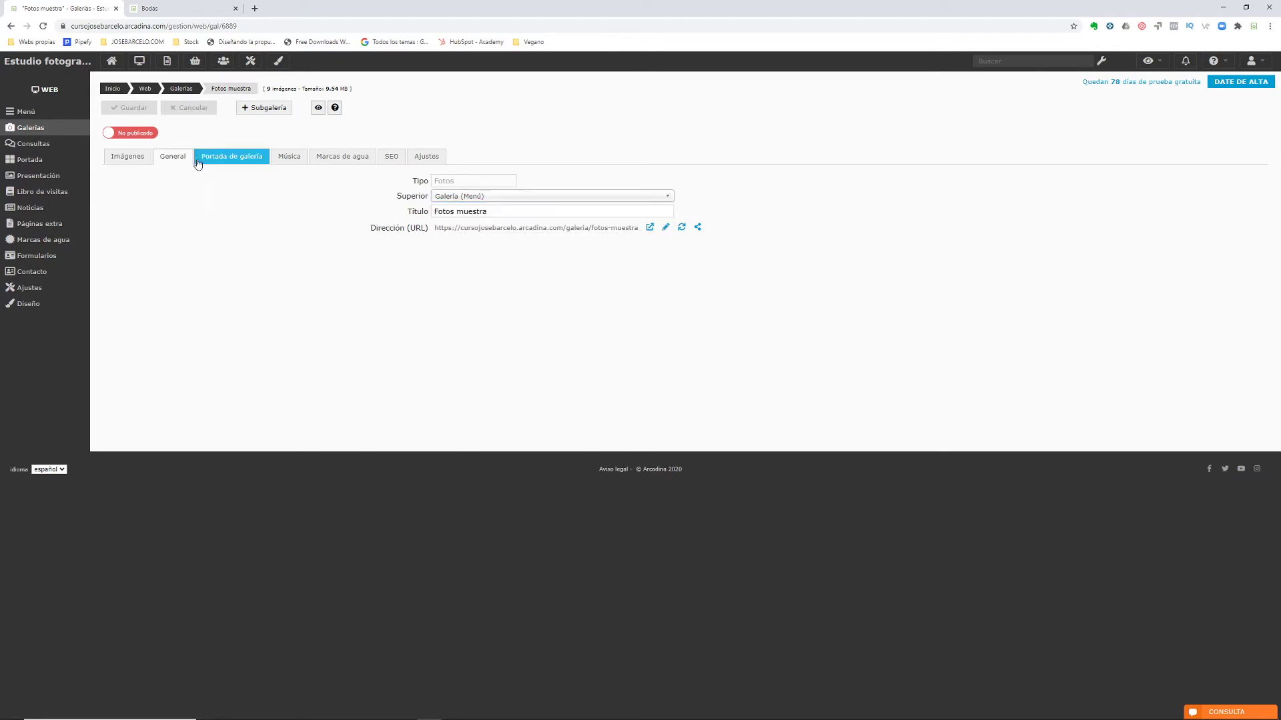
left_click(204, 162)
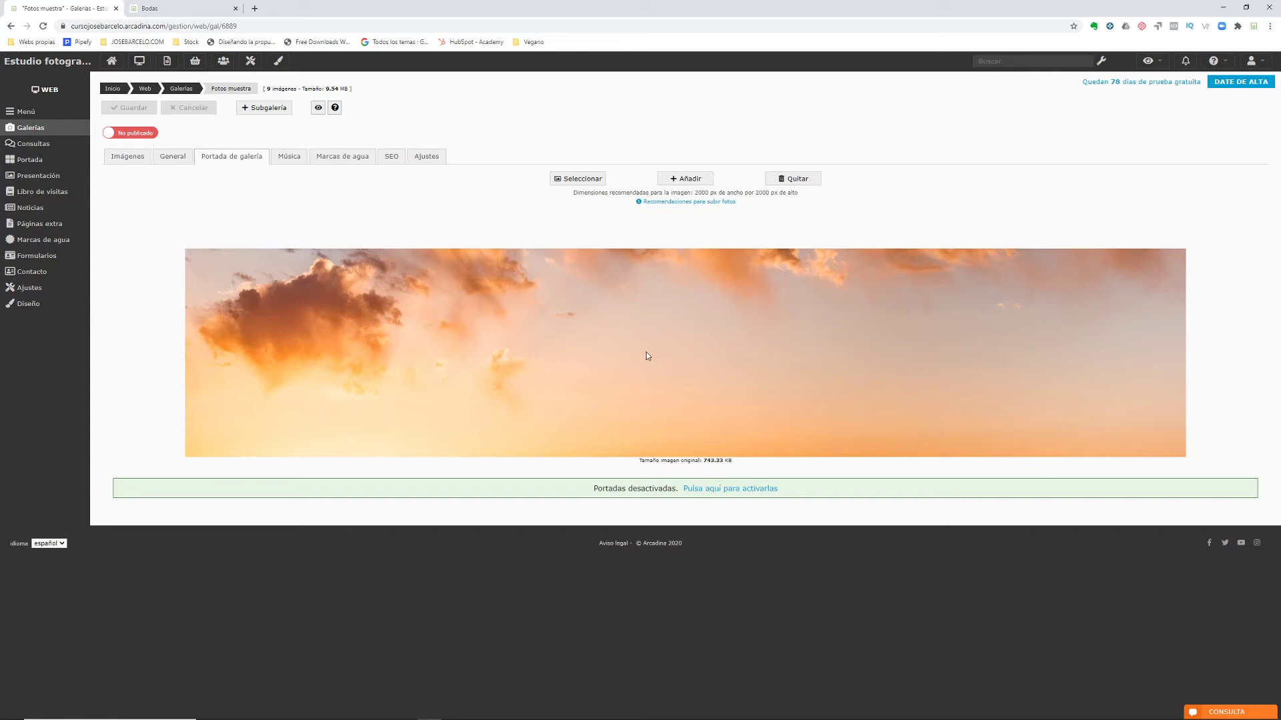
left_click(288, 156)
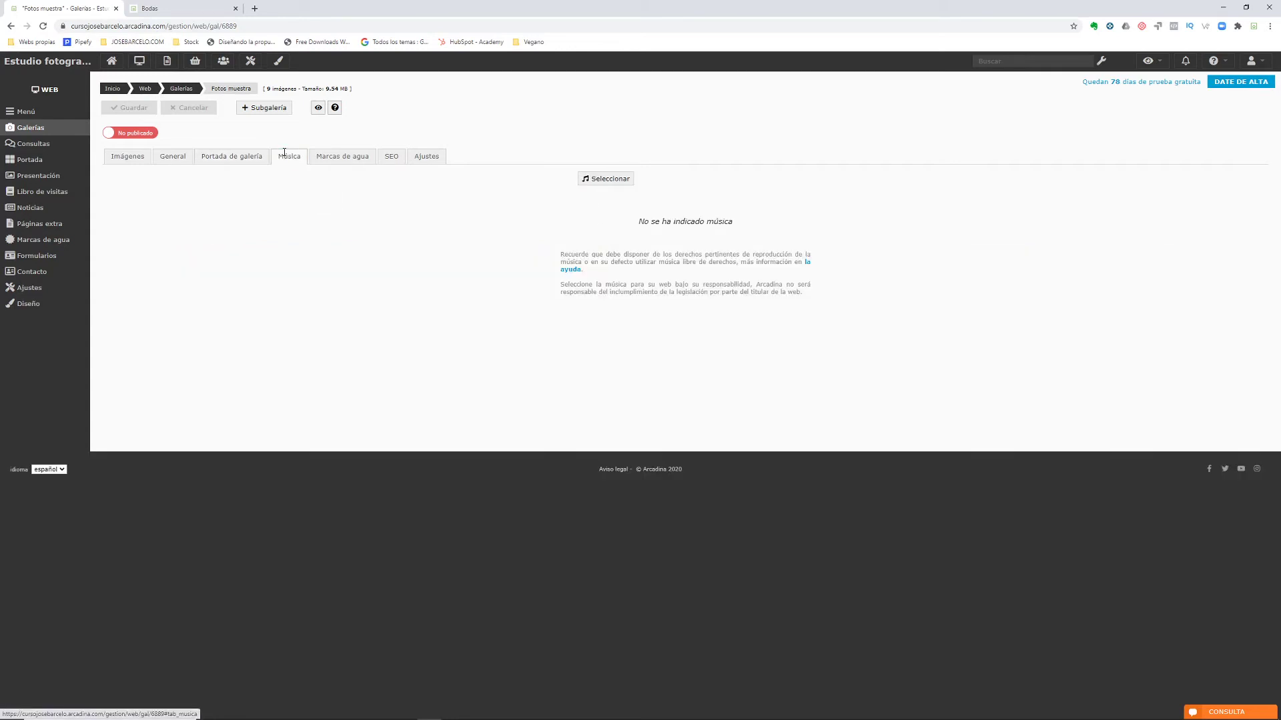
left_click(340, 162)
left_click(647, 184)
left_click(584, 249)
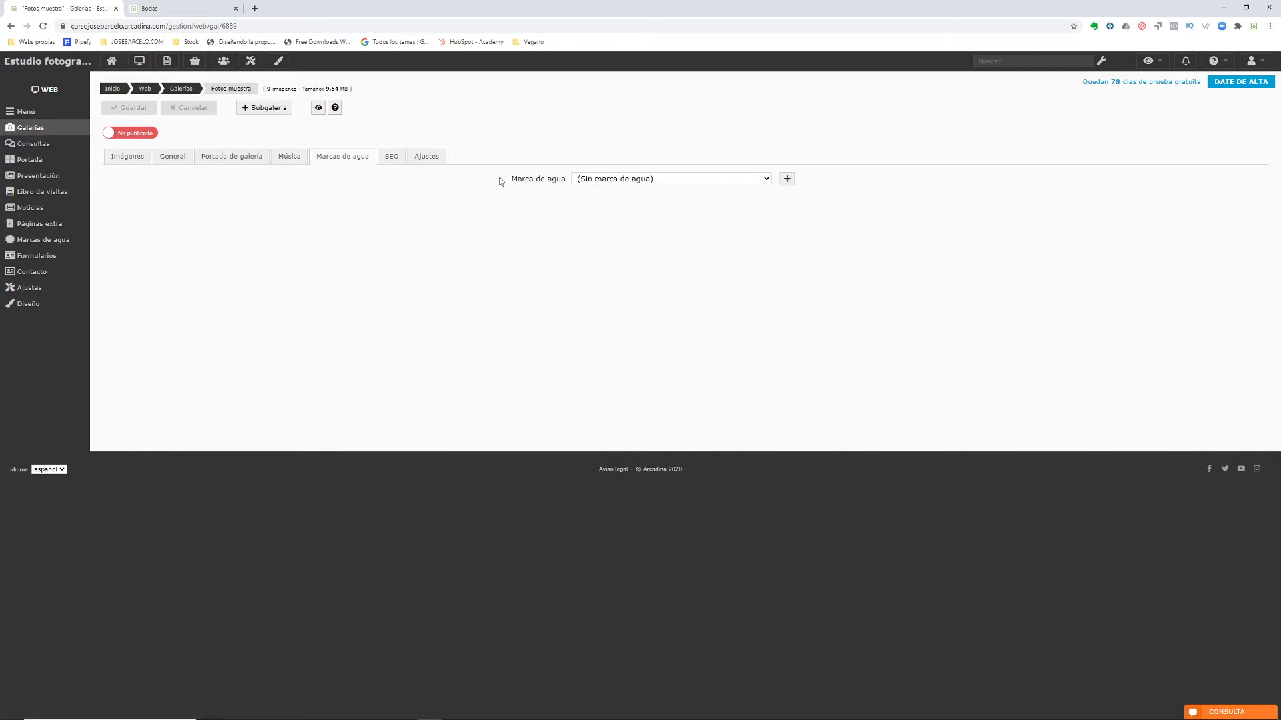
left_click(387, 159)
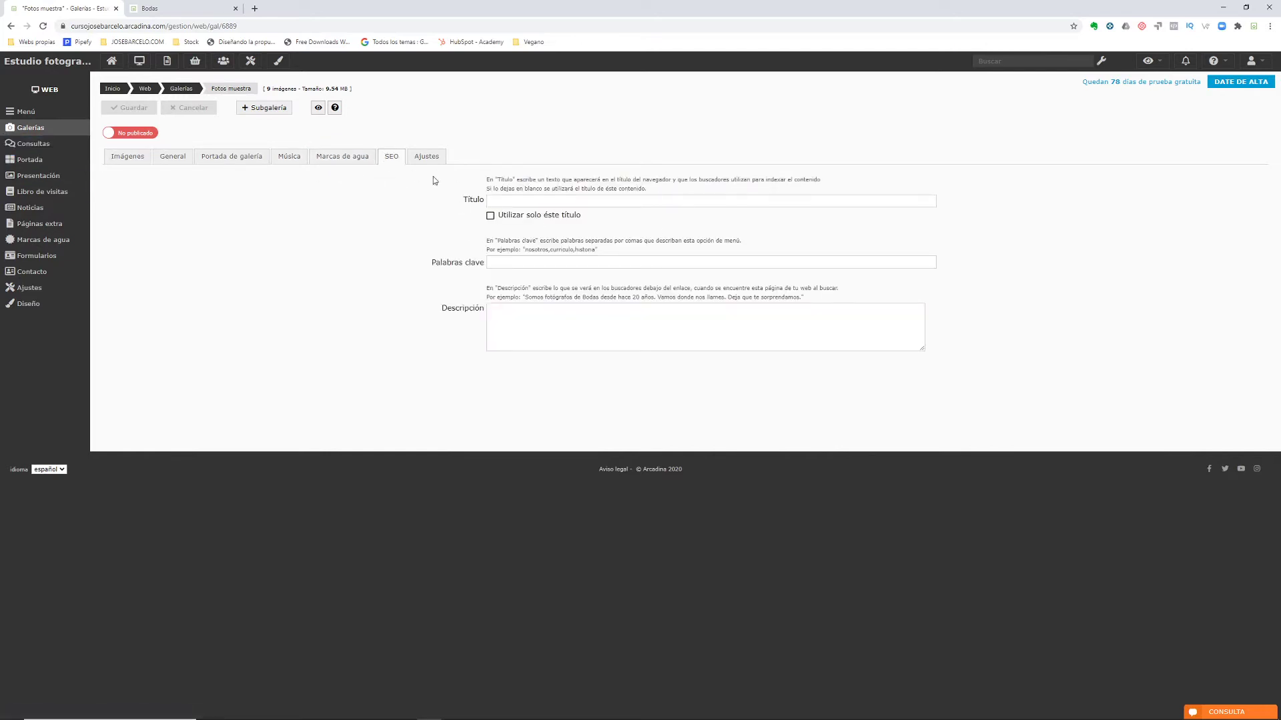
left_click(422, 158)
Publish the Fotos muestra gallery and check it under Galería on the public website.
left_click(127, 158)
left_click(147, 136)
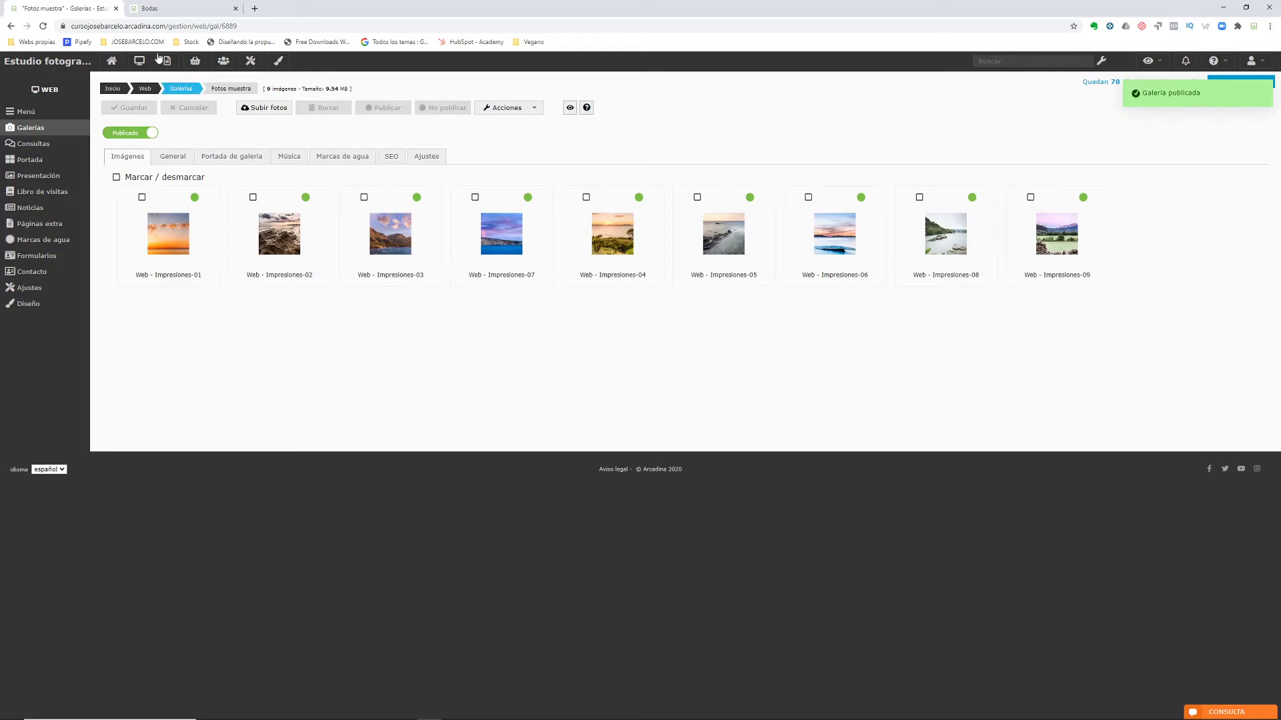
left_click(160, 8)
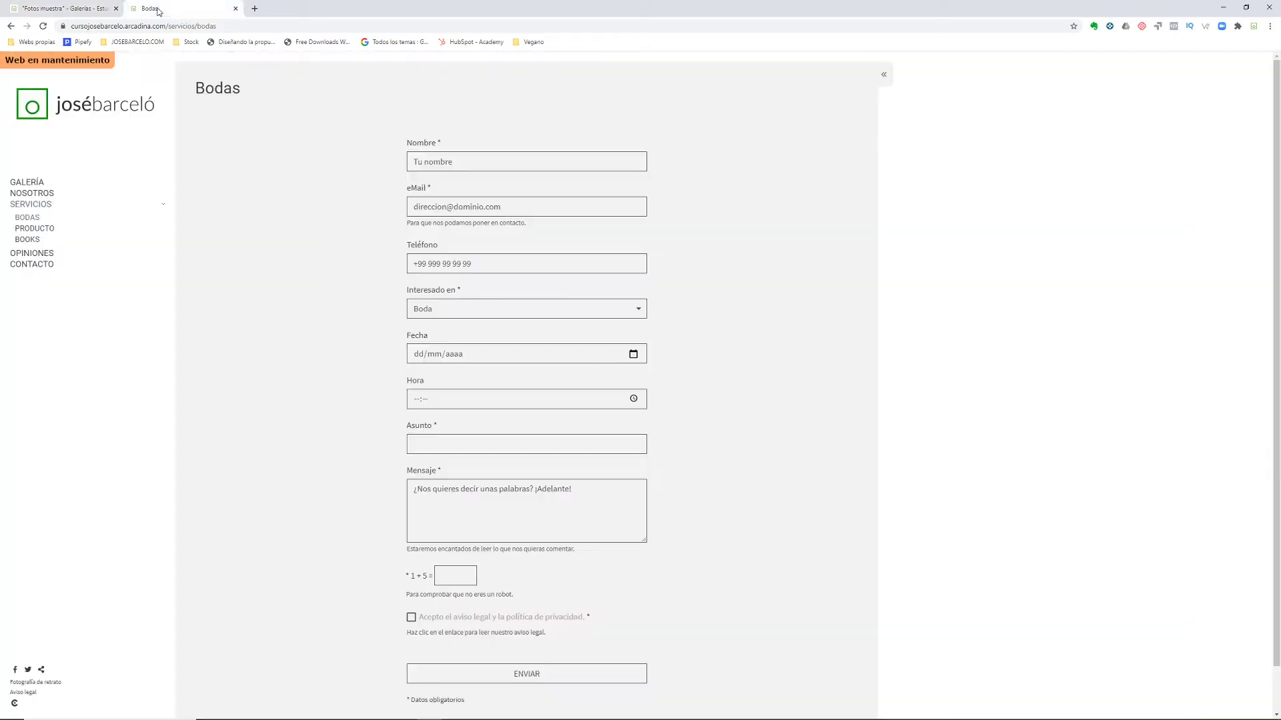
left_click(45, 109)
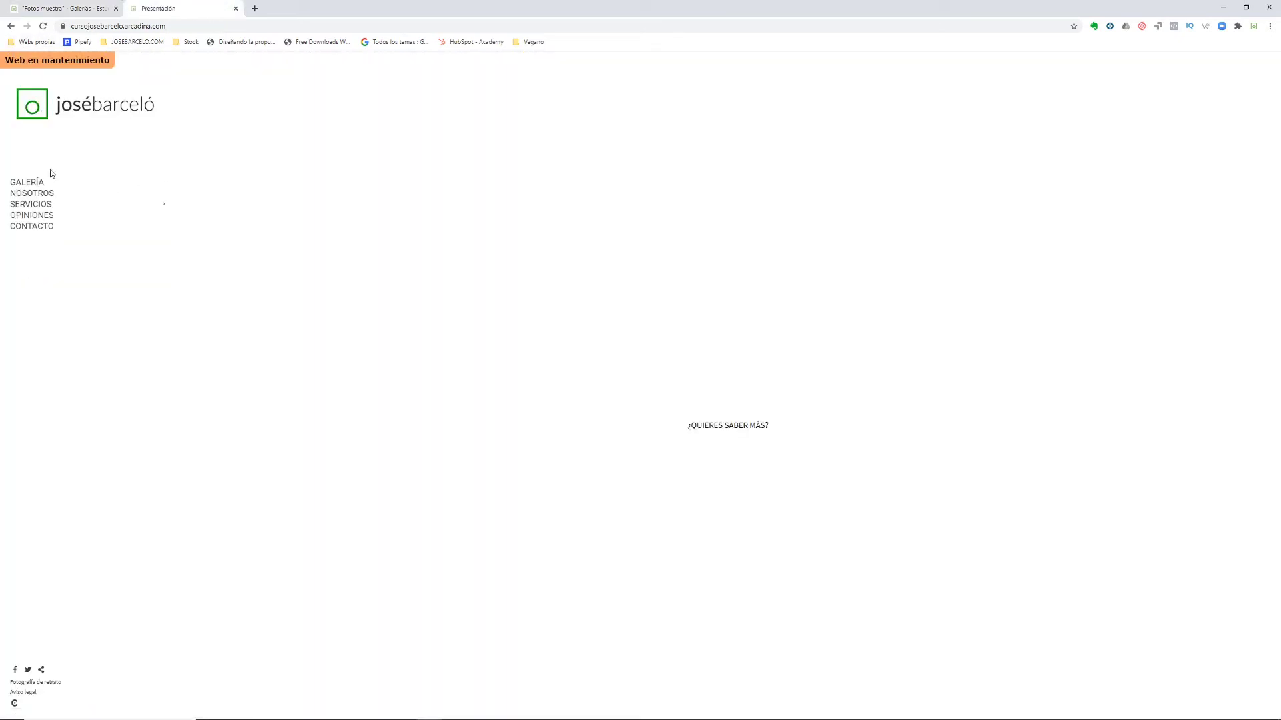
left_click(50, 186)
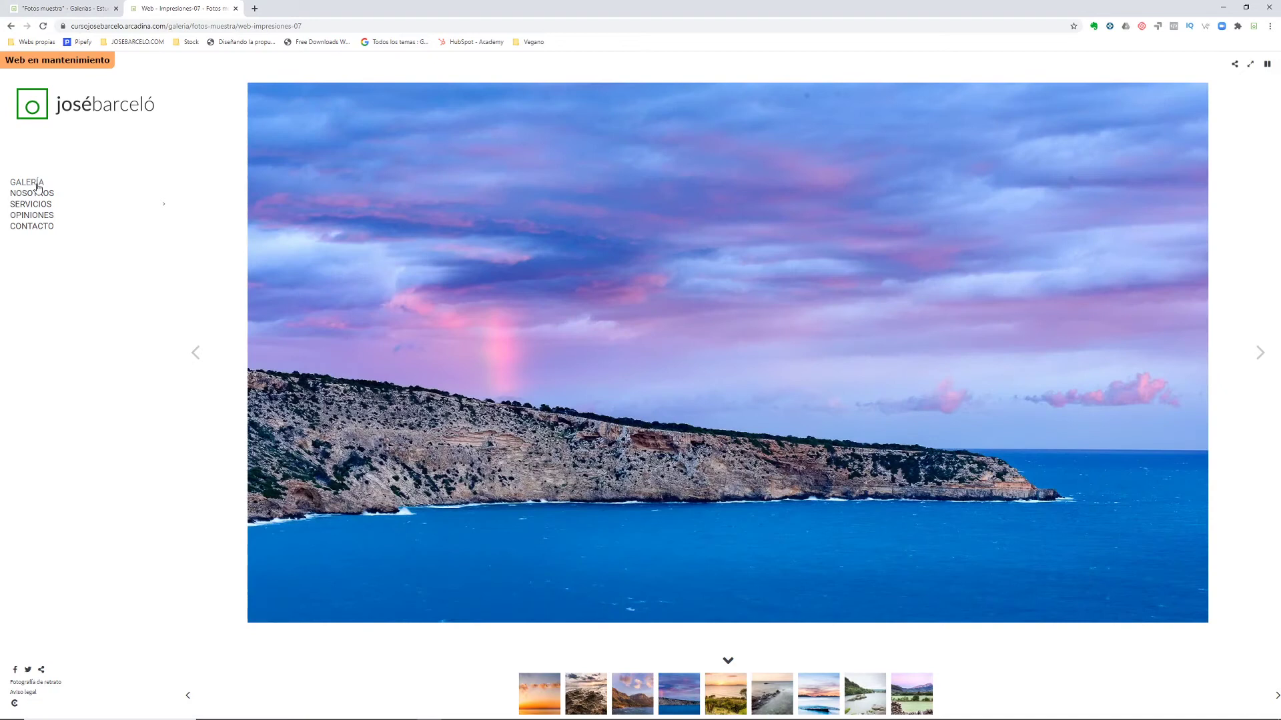
left_click(44, 205)
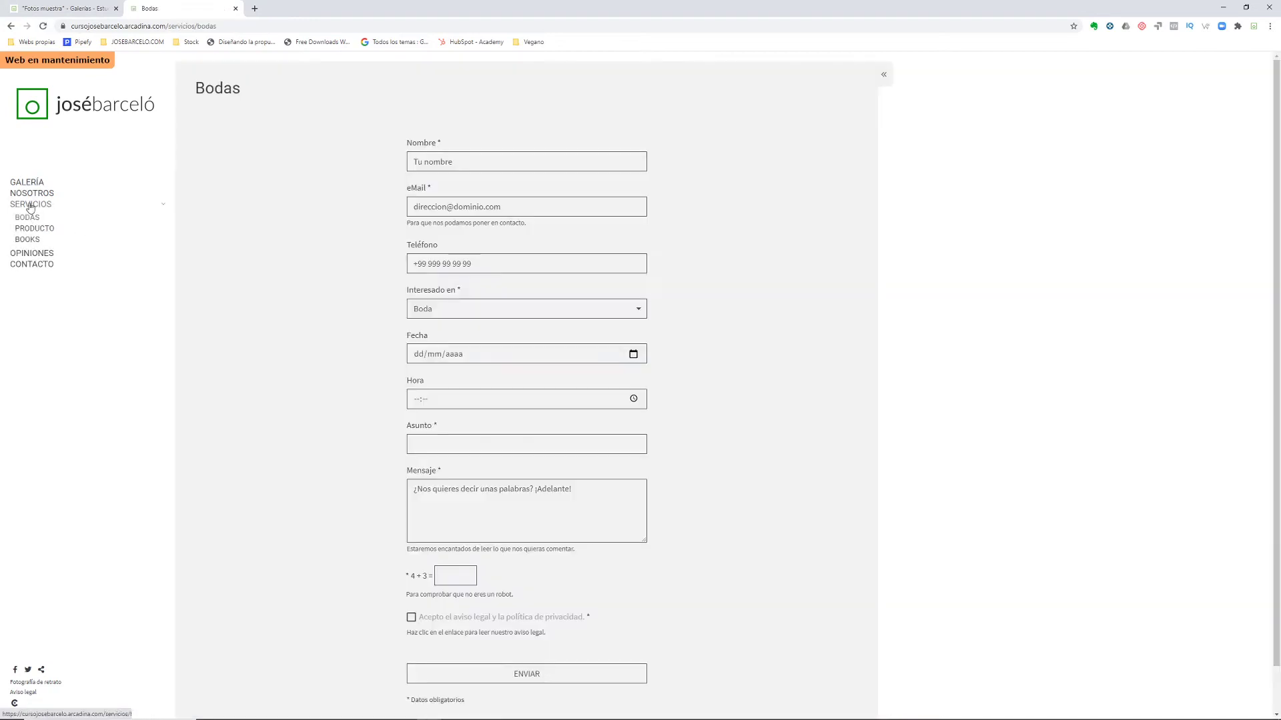
left_click(33, 182)
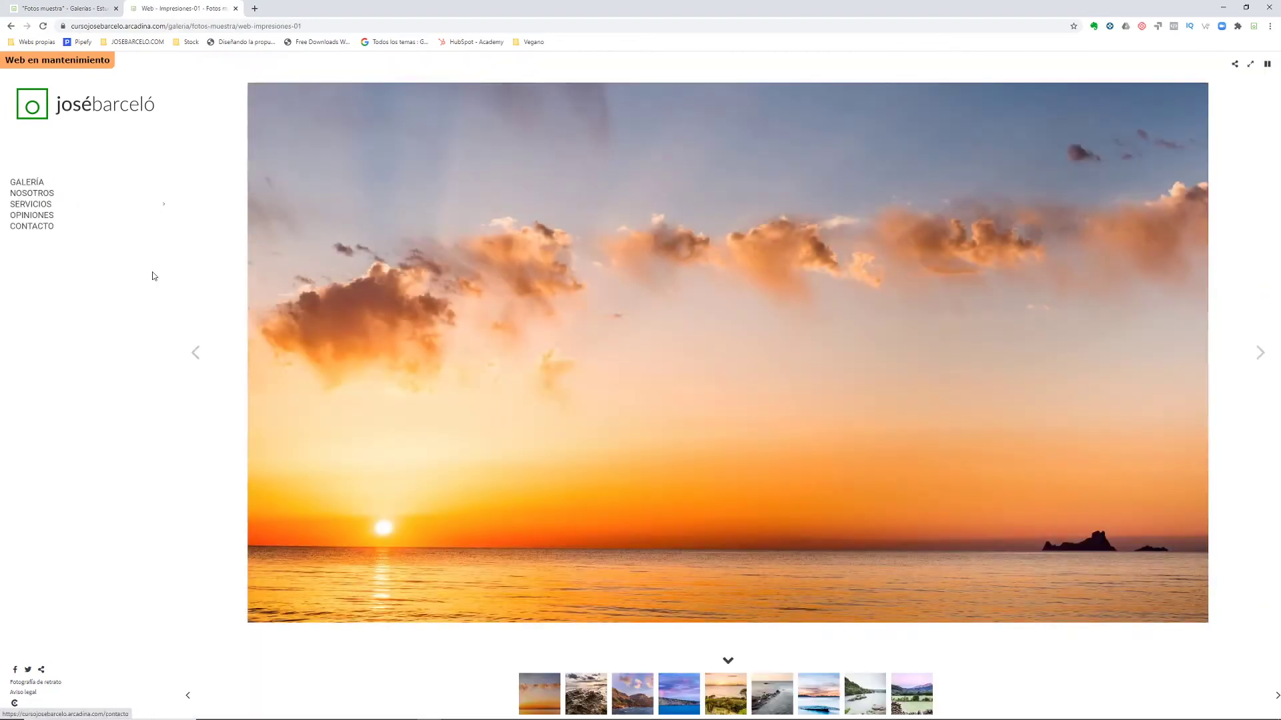
Back in the management panel, look at the Consultas section and publish the Portada page.
left_click(64, 8)
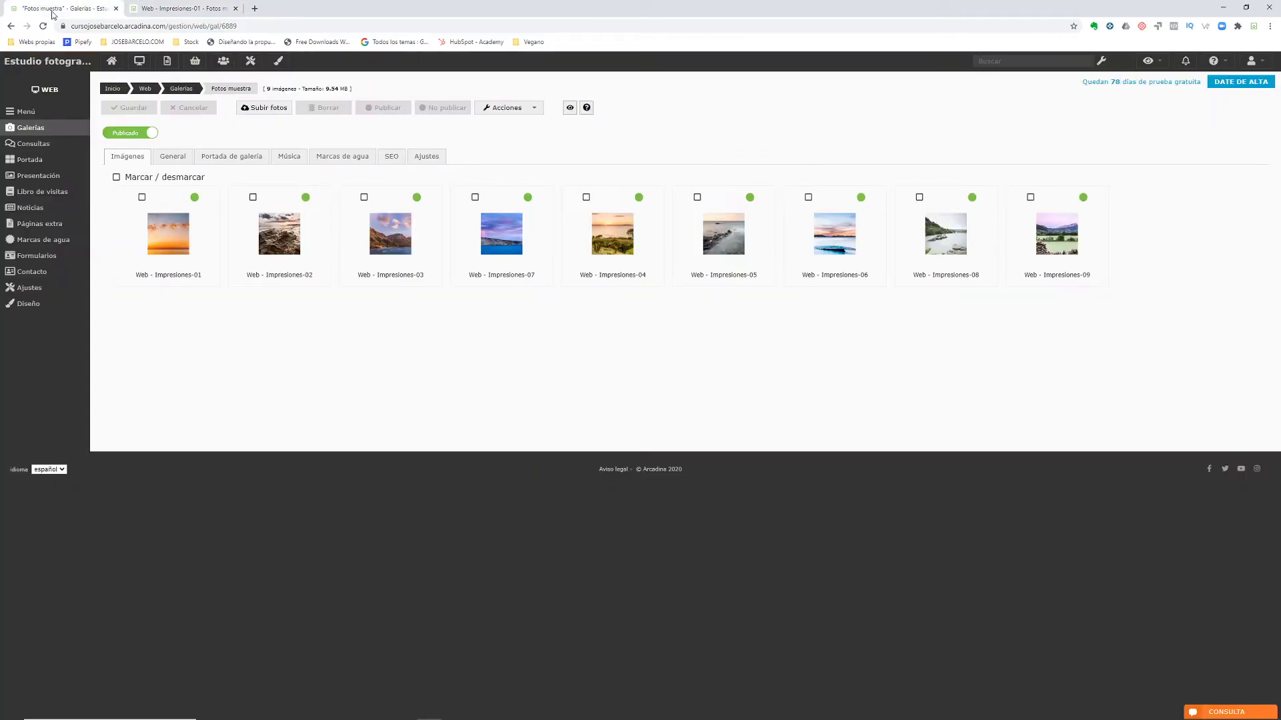
left_click(45, 148)
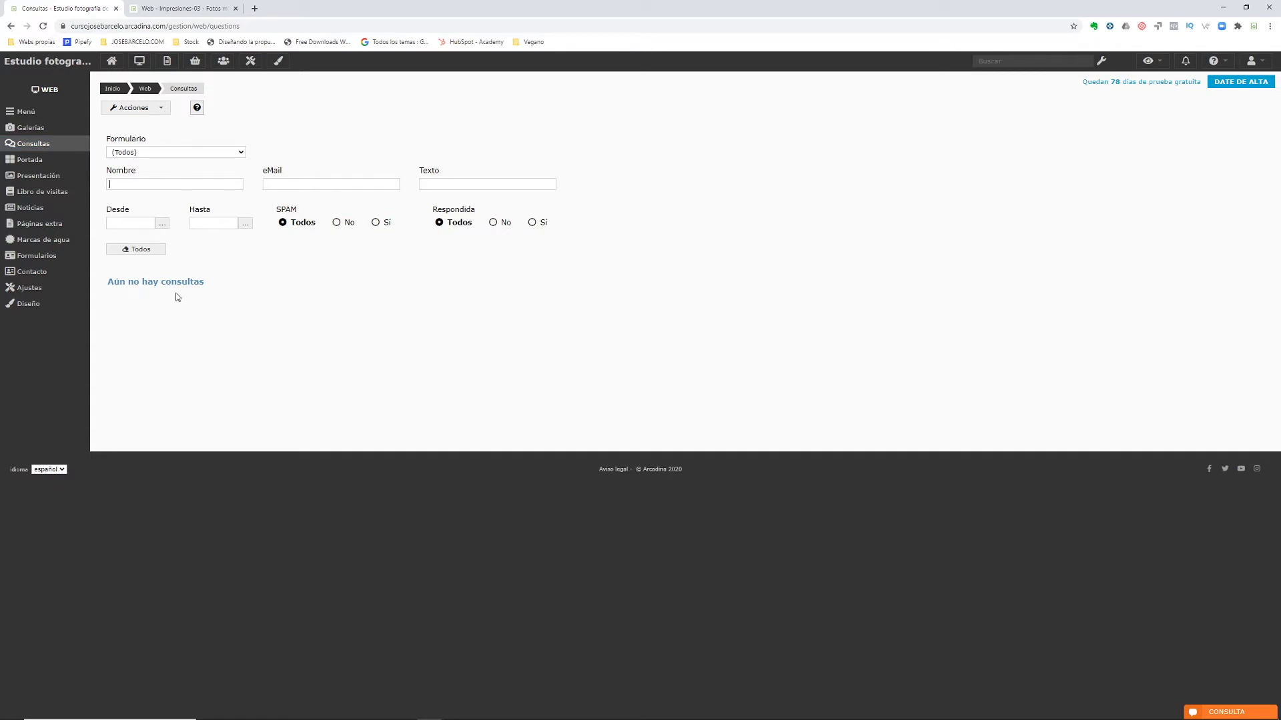
left_click(51, 163)
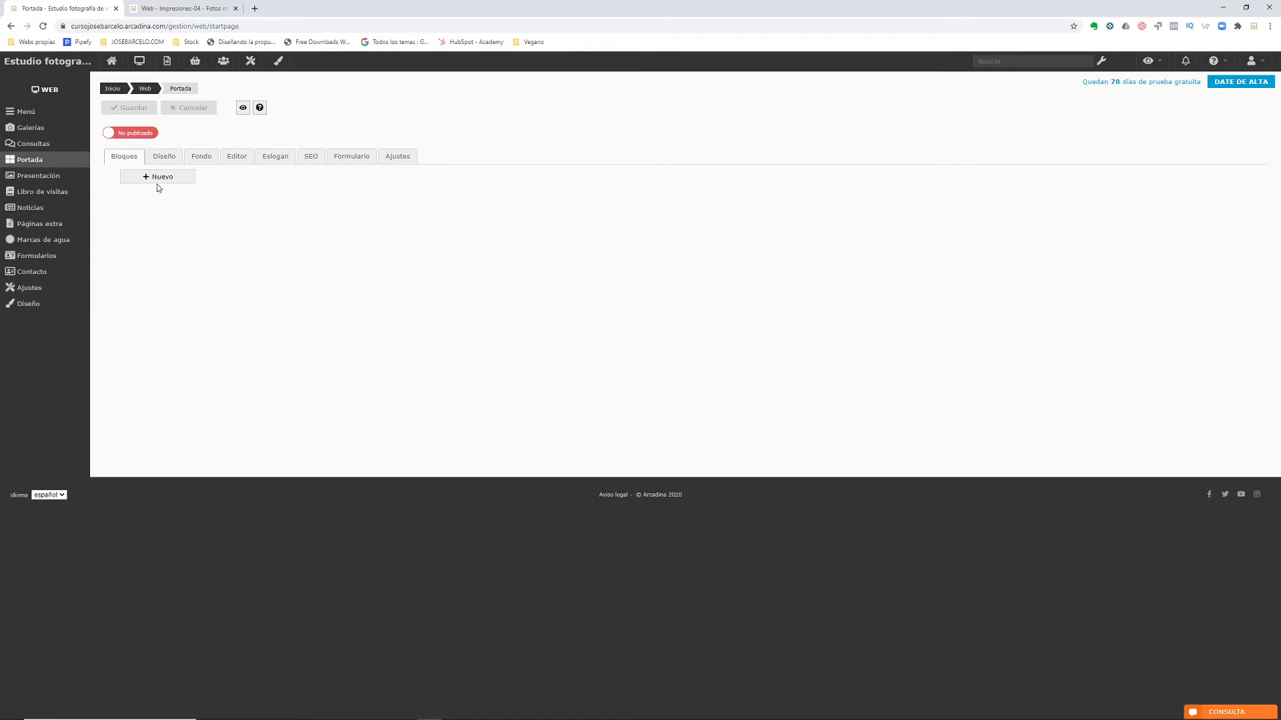
left_click(129, 137)
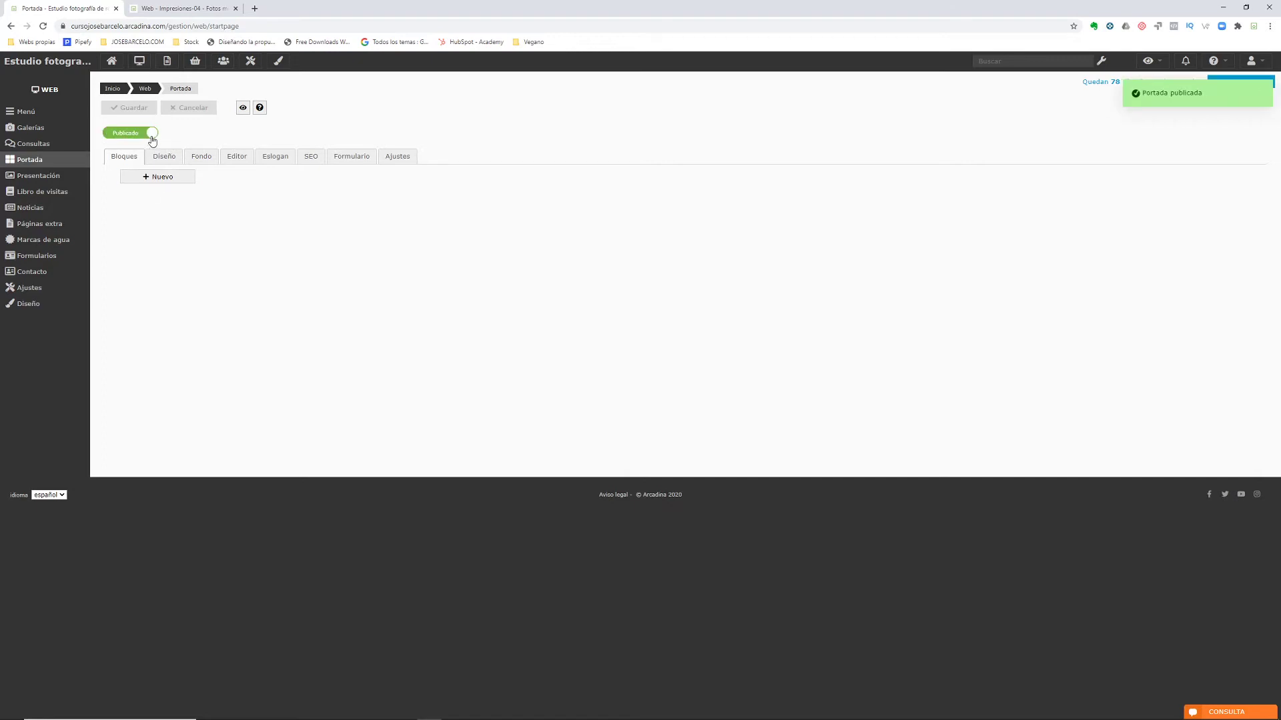
Add a Portada block titled "Web" with option WEB, opening in the same window, using the image Web - Impresiones-03.jpg.
left_click(172, 177)
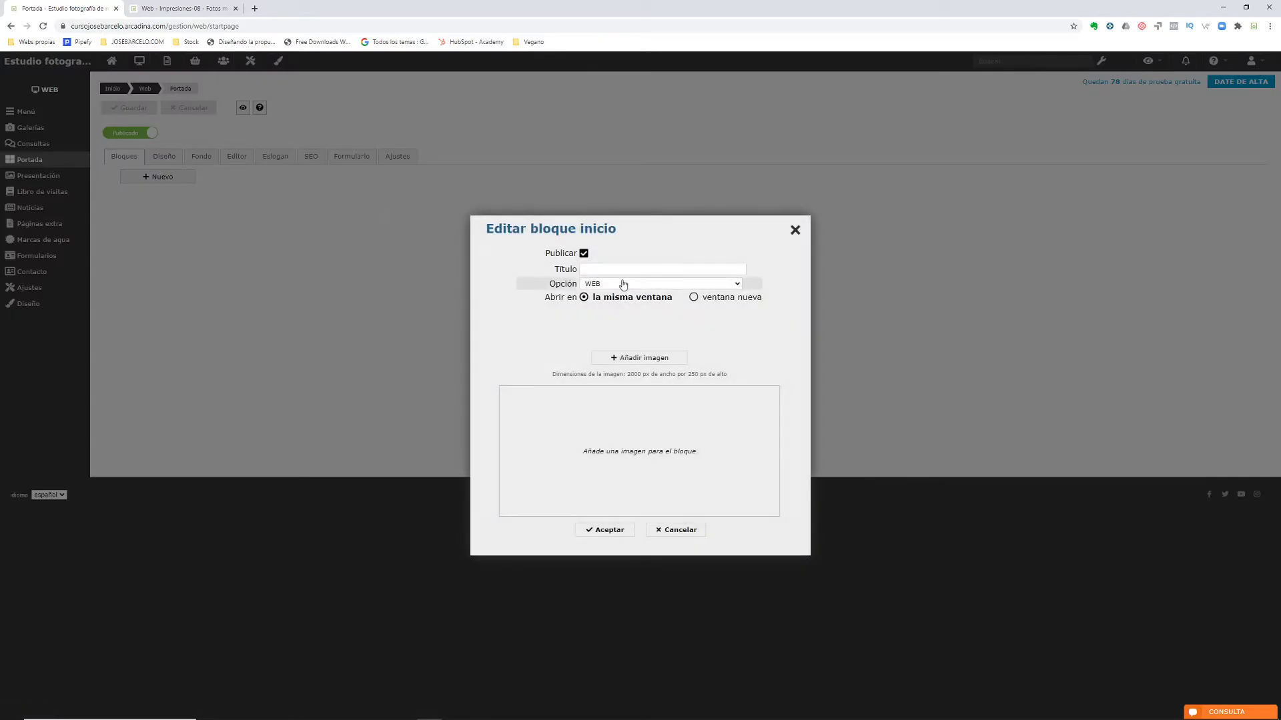
left_click(625, 285)
left_click(621, 295)
left_click(598, 268)
type("Web")
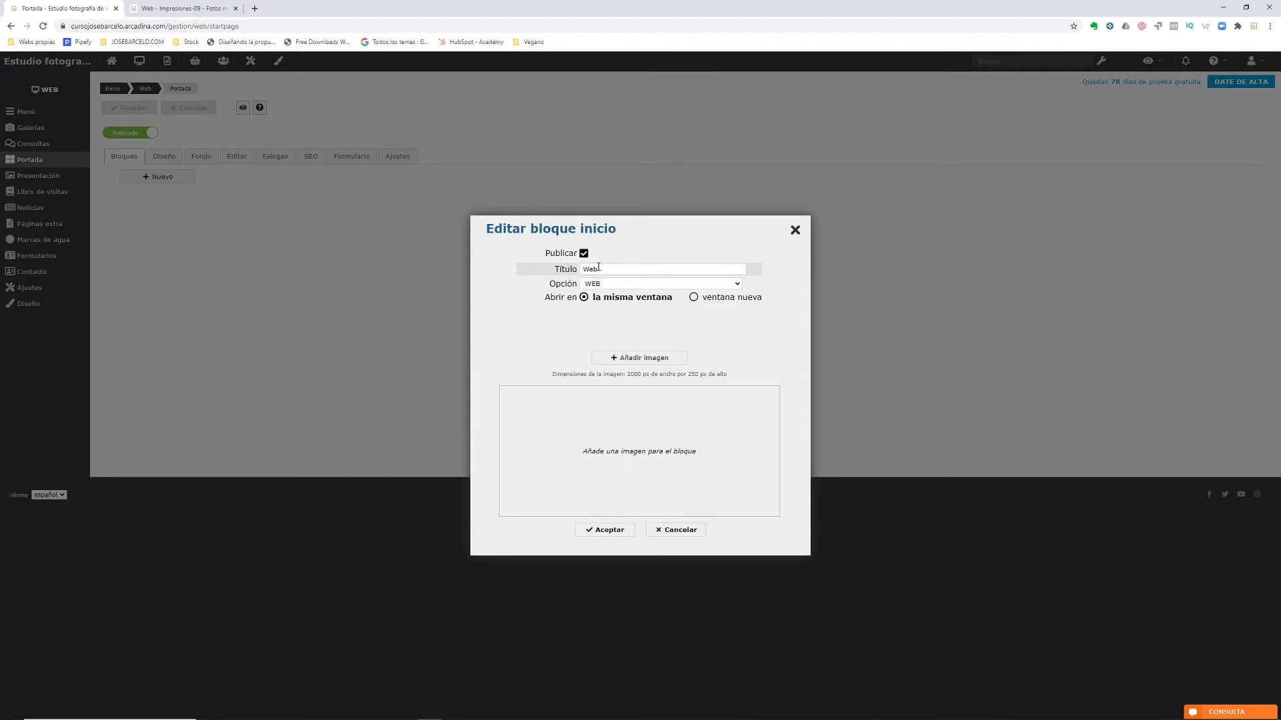
left_click(609, 531)
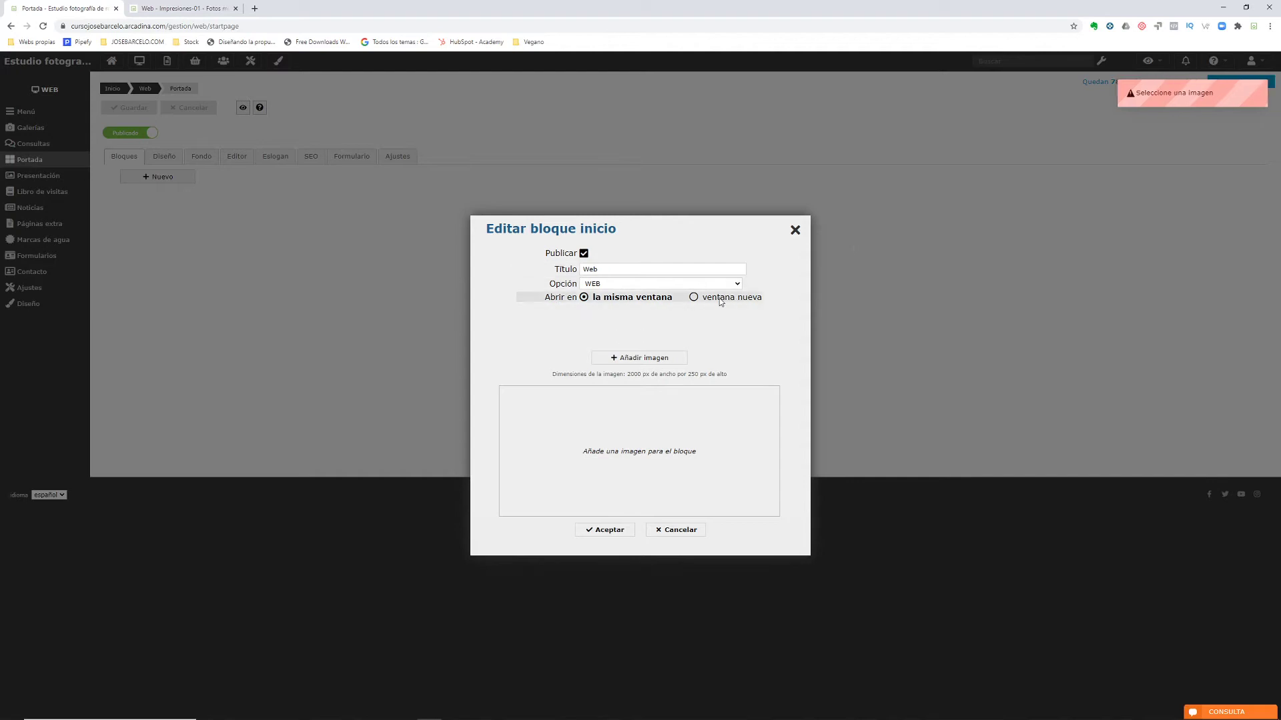
left_click(633, 358)
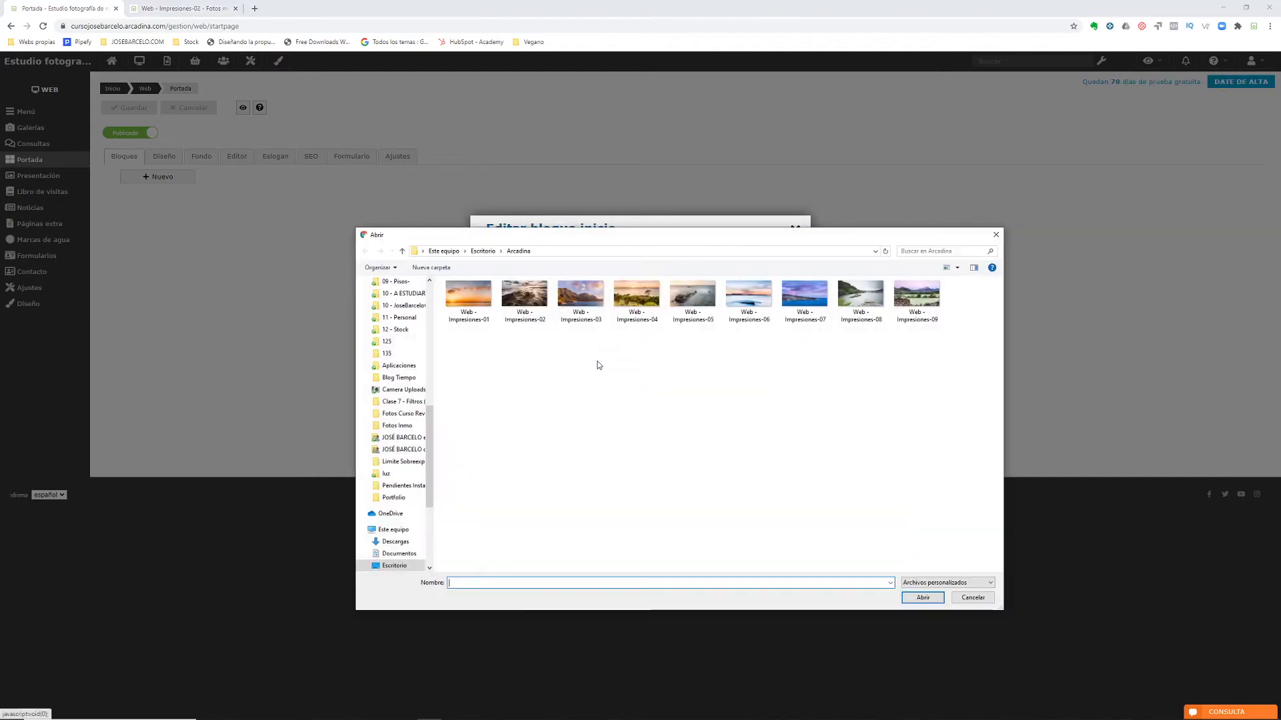
double_click(575, 302)
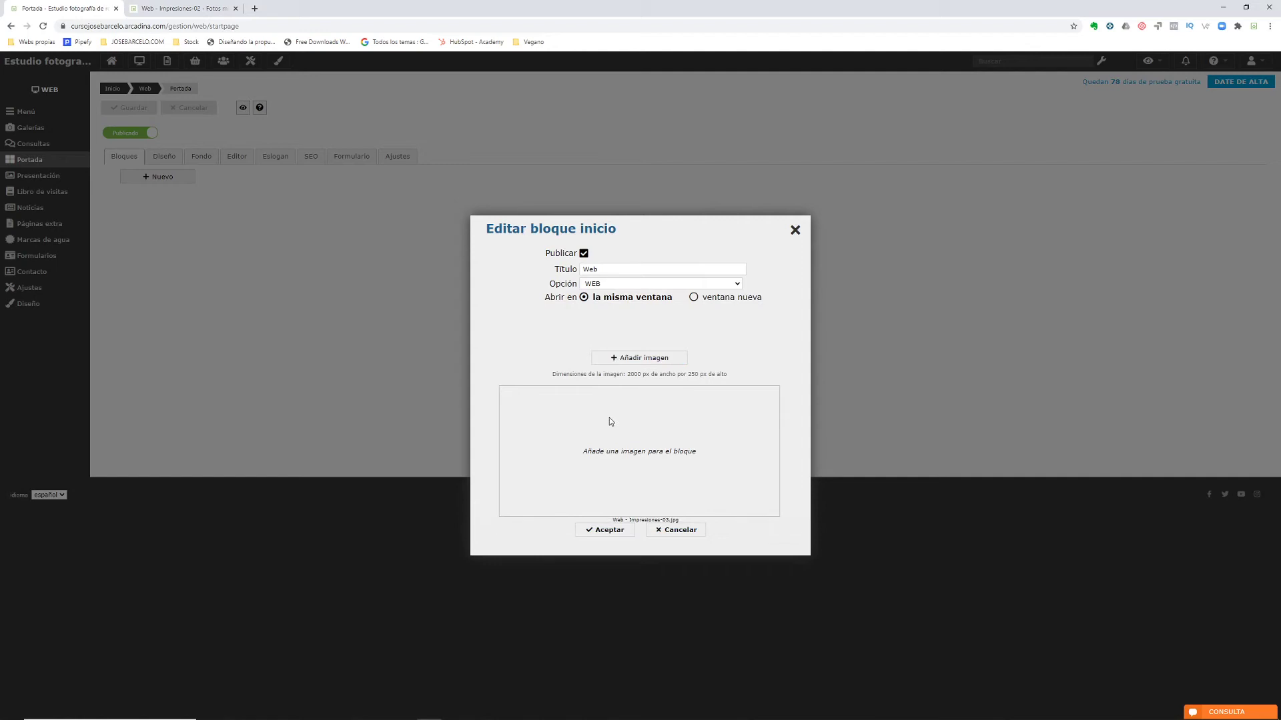
left_click(603, 531)
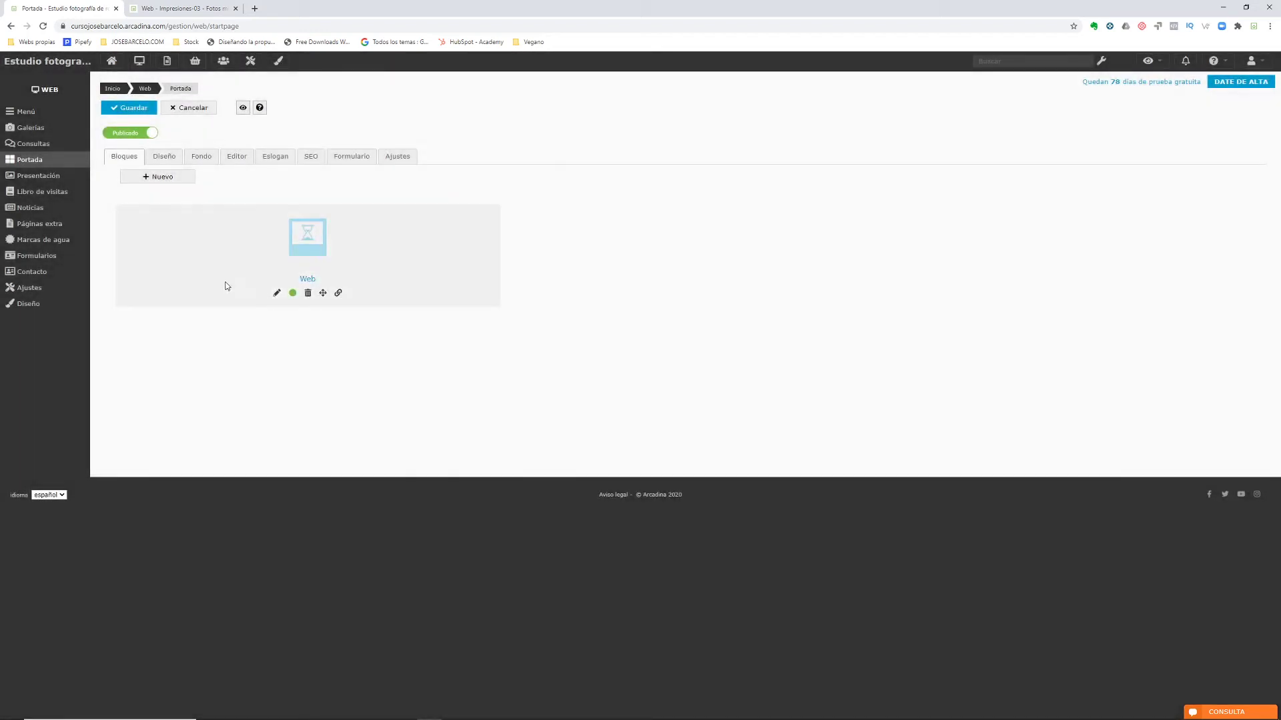
left_click(149, 178)
left_click(639, 284)
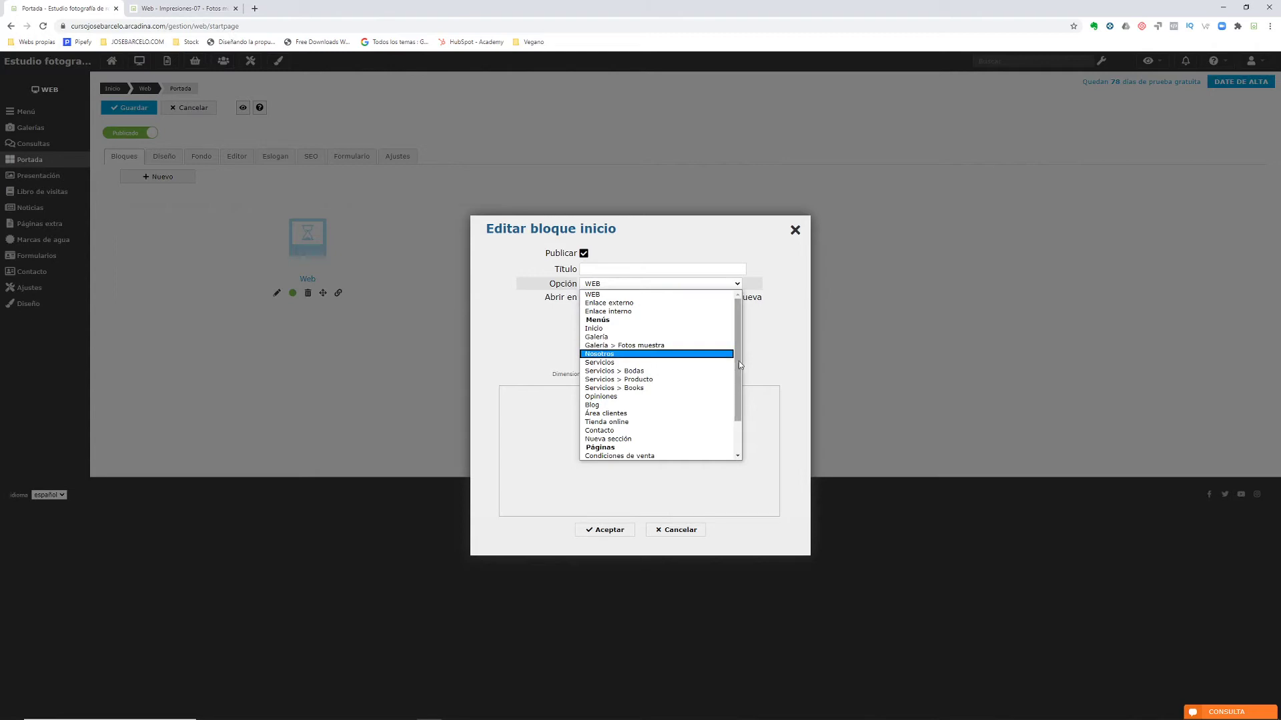
left_click_drag(738, 362, 732, 407)
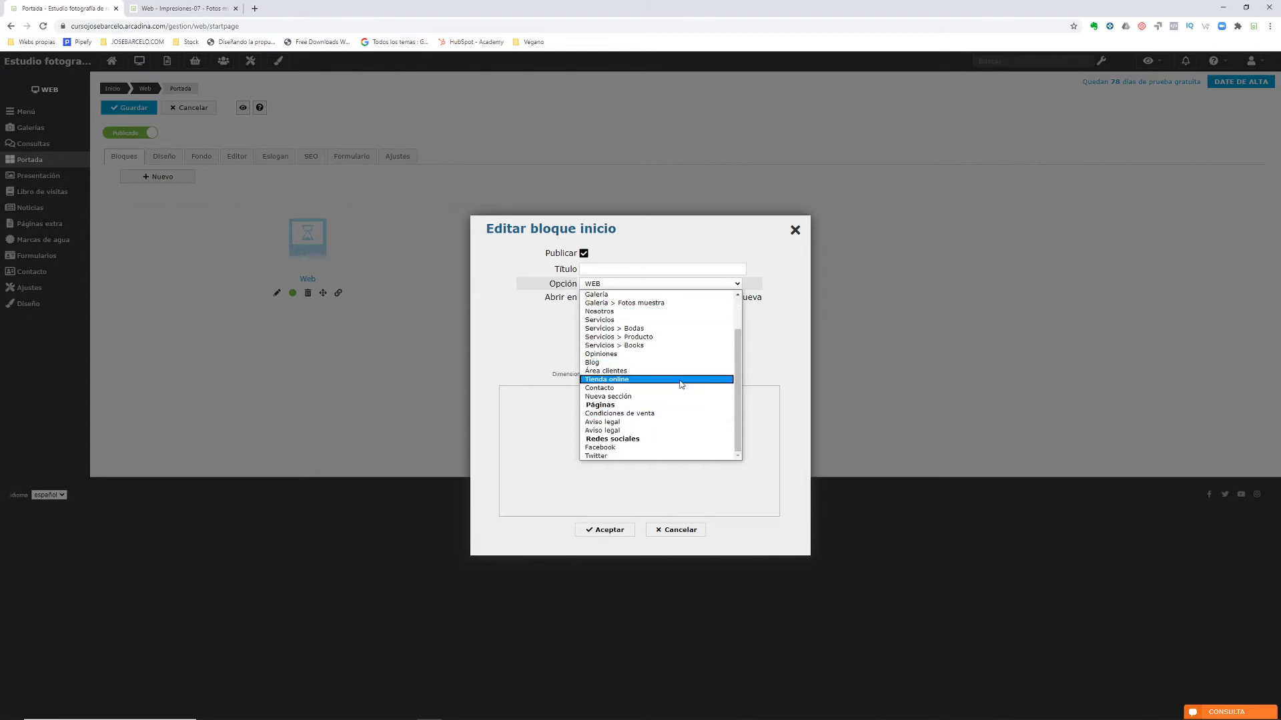
left_click(679, 380)
left_click(604, 269)
type("Tia")
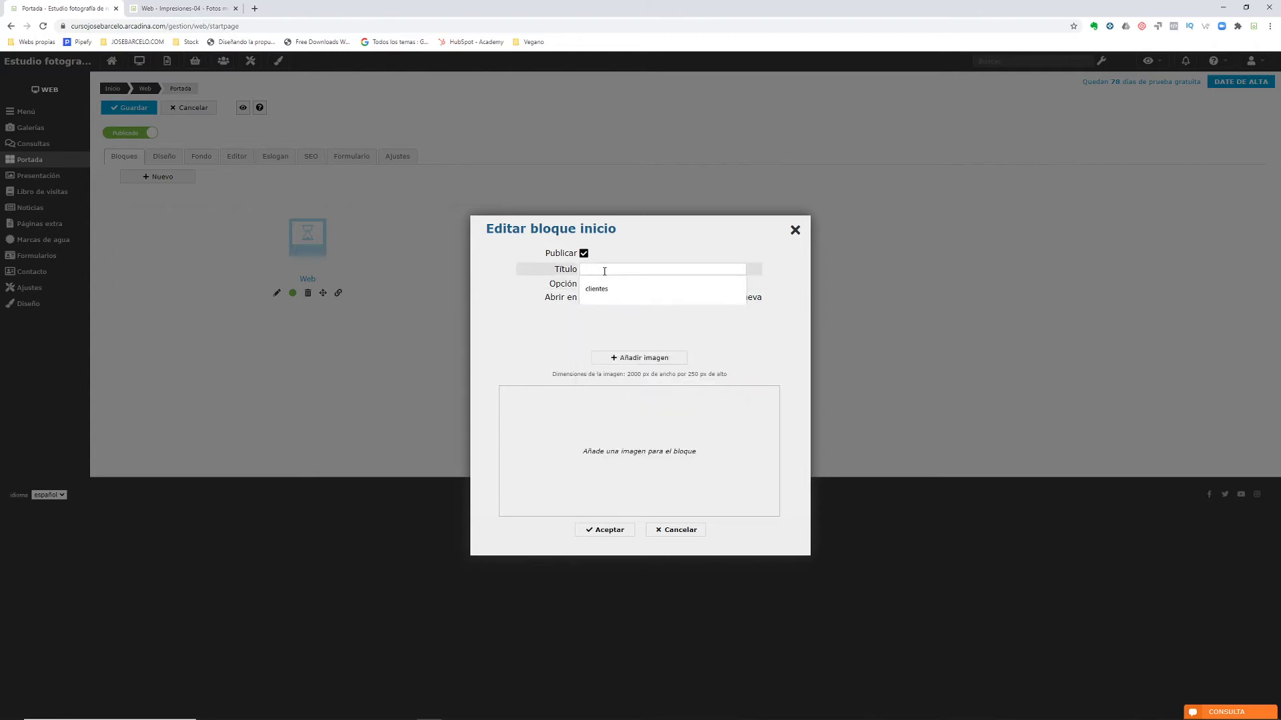
key("BackSpace")
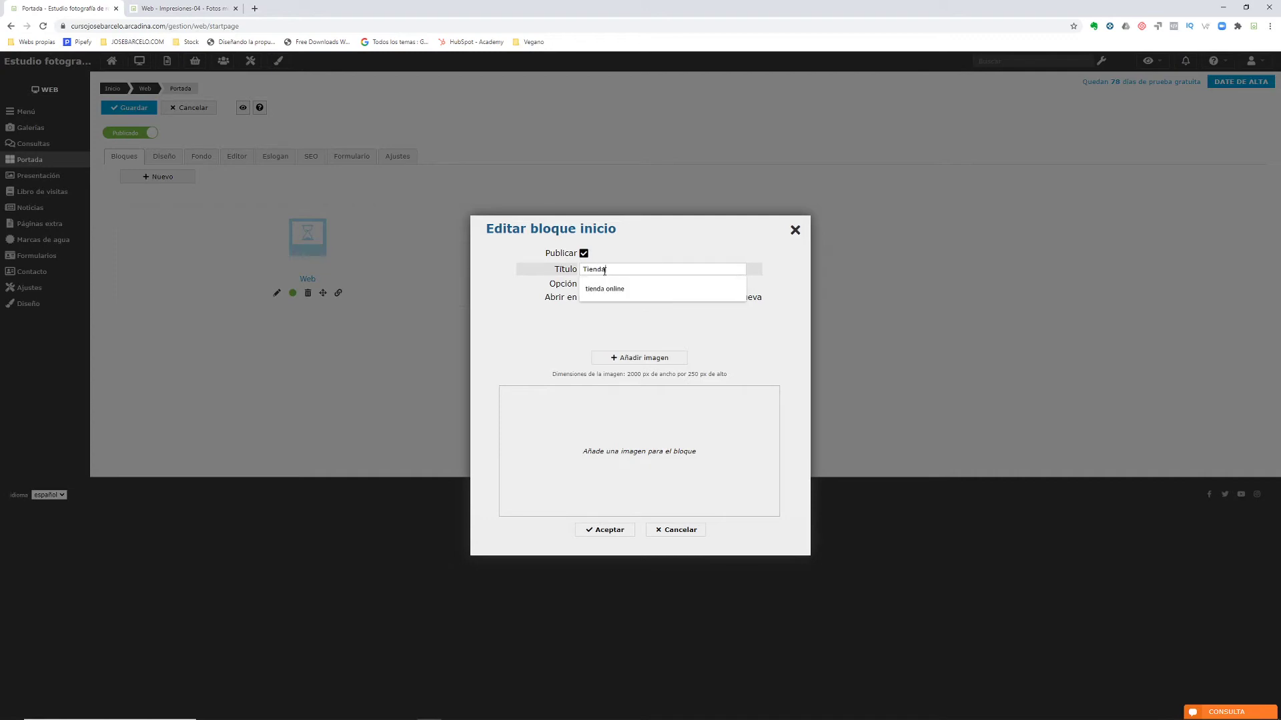
left_click(468, 354)
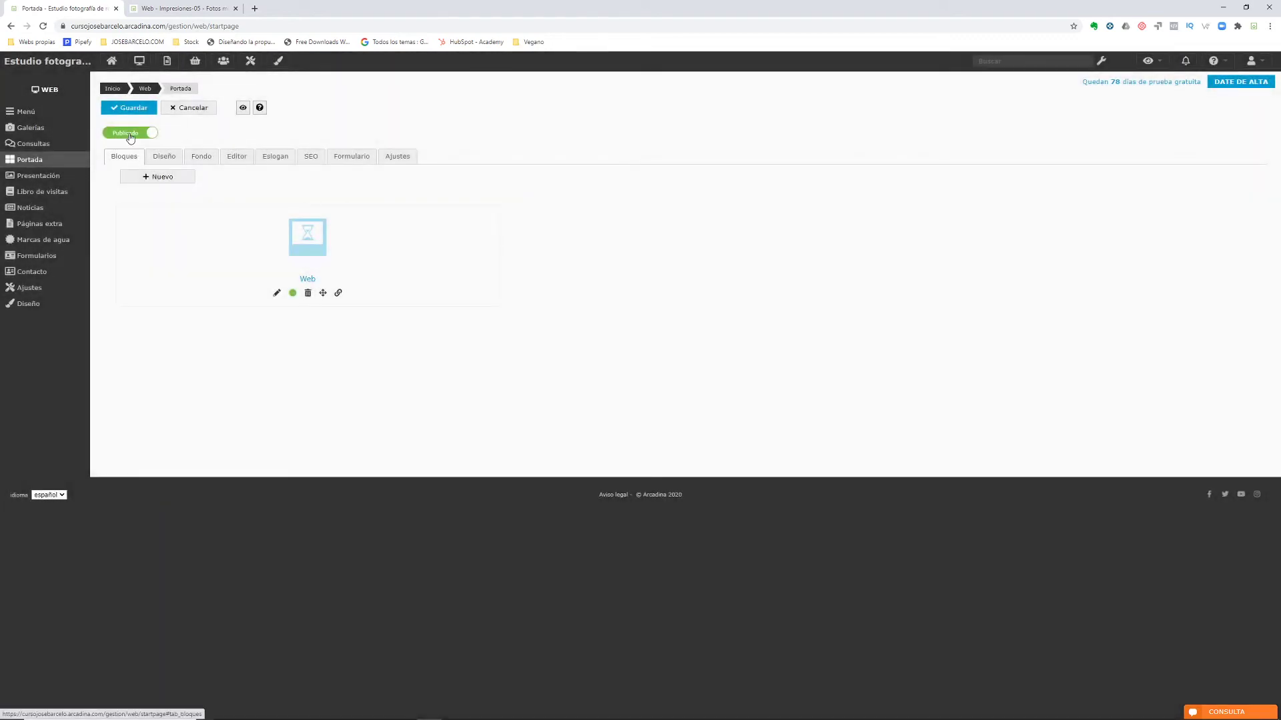
Add a Portada block titled "Tienda" linked to Tienda online, opening in the same window, using the image Web - Impresiones-08.
left_click(157, 176)
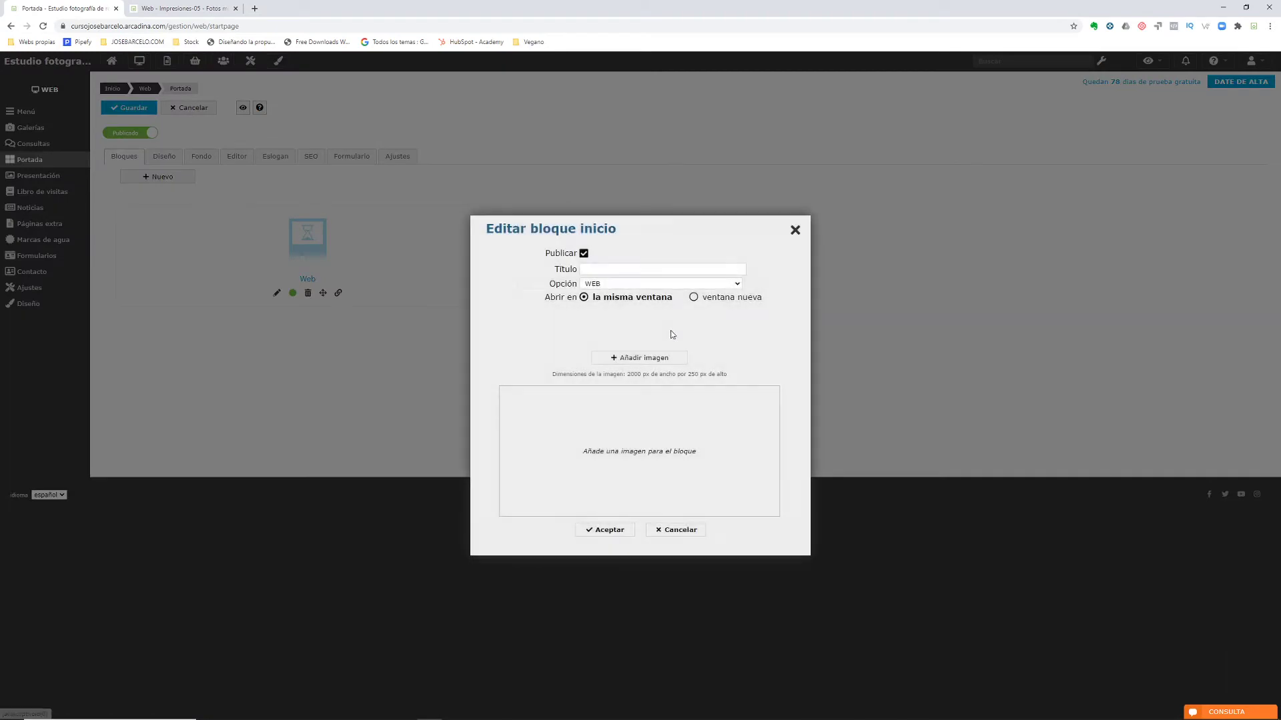
left_click(619, 268)
type("Tienda")
left_click(503, 363)
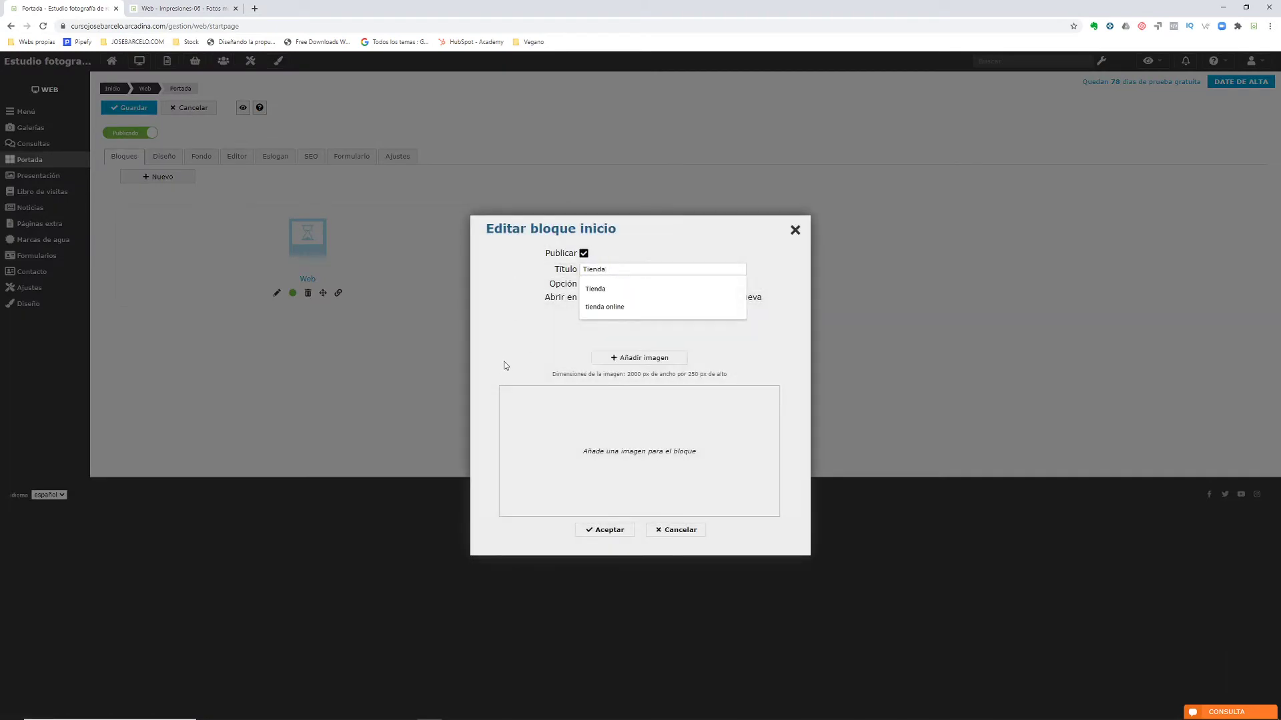
left_click(652, 284)
scroll(645, 415, "down", 2)
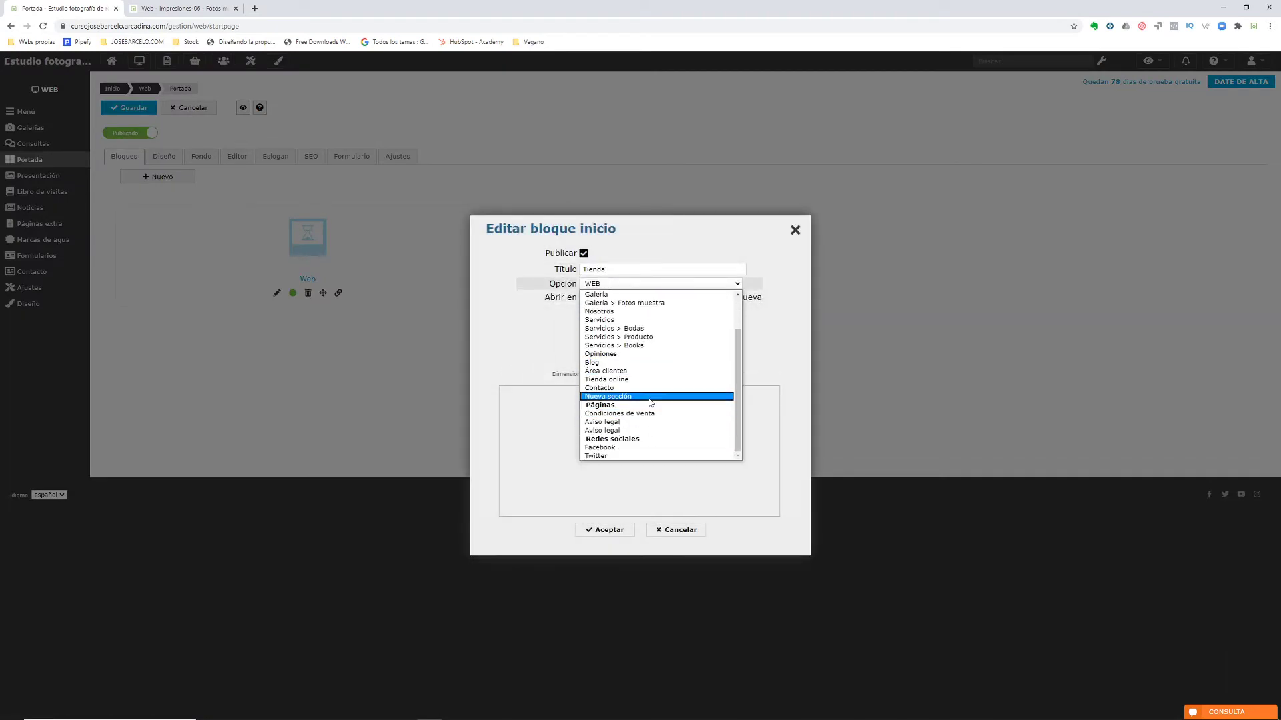
left_click(645, 379)
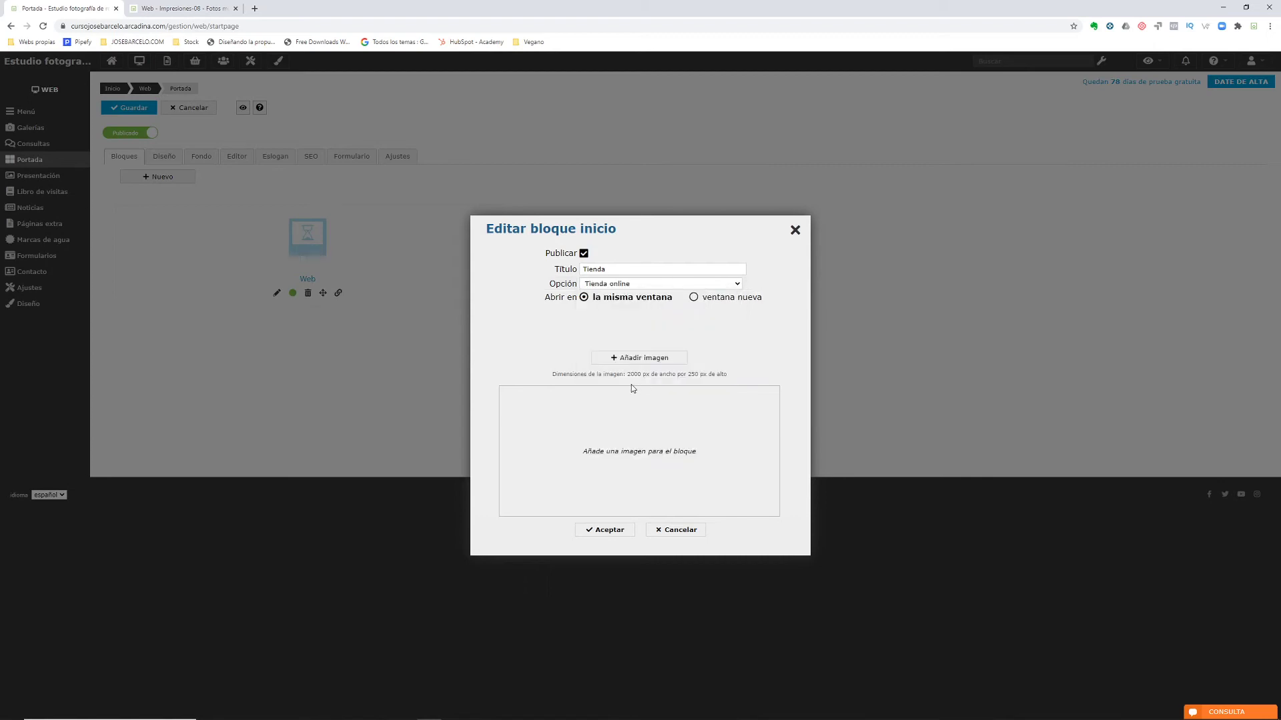
left_click(639, 357)
double_click(862, 295)
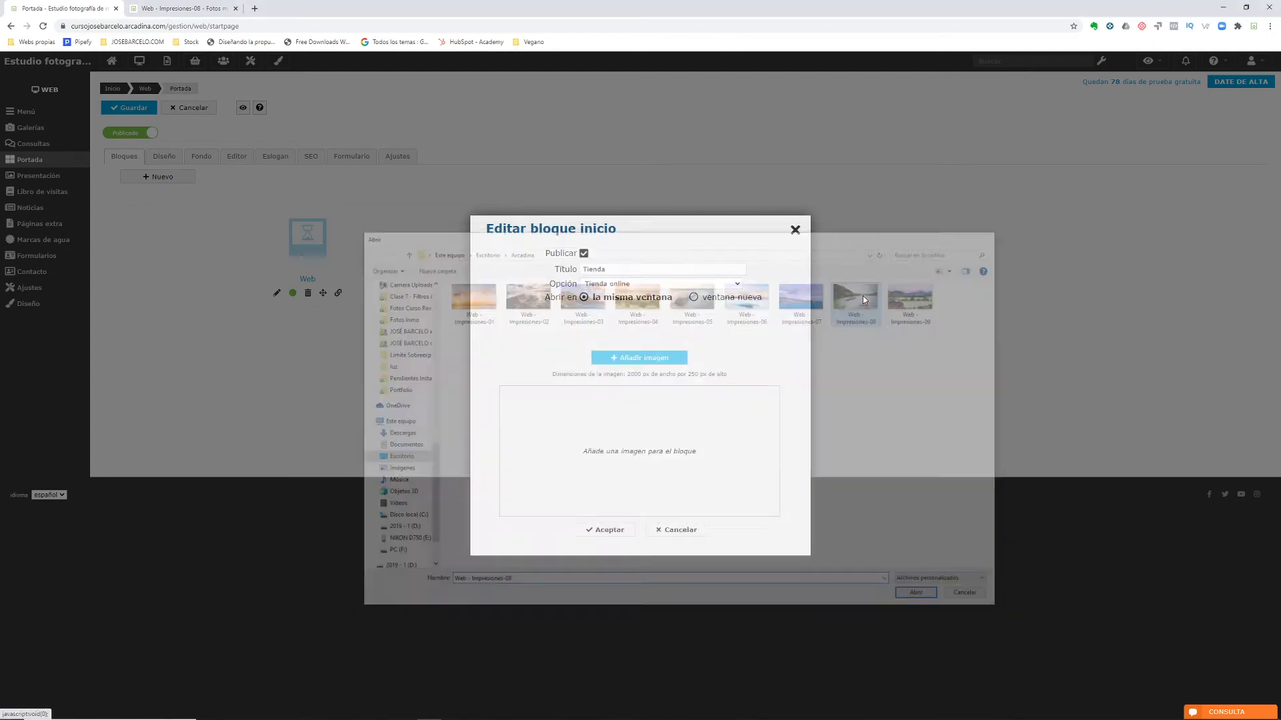
left_click(597, 530)
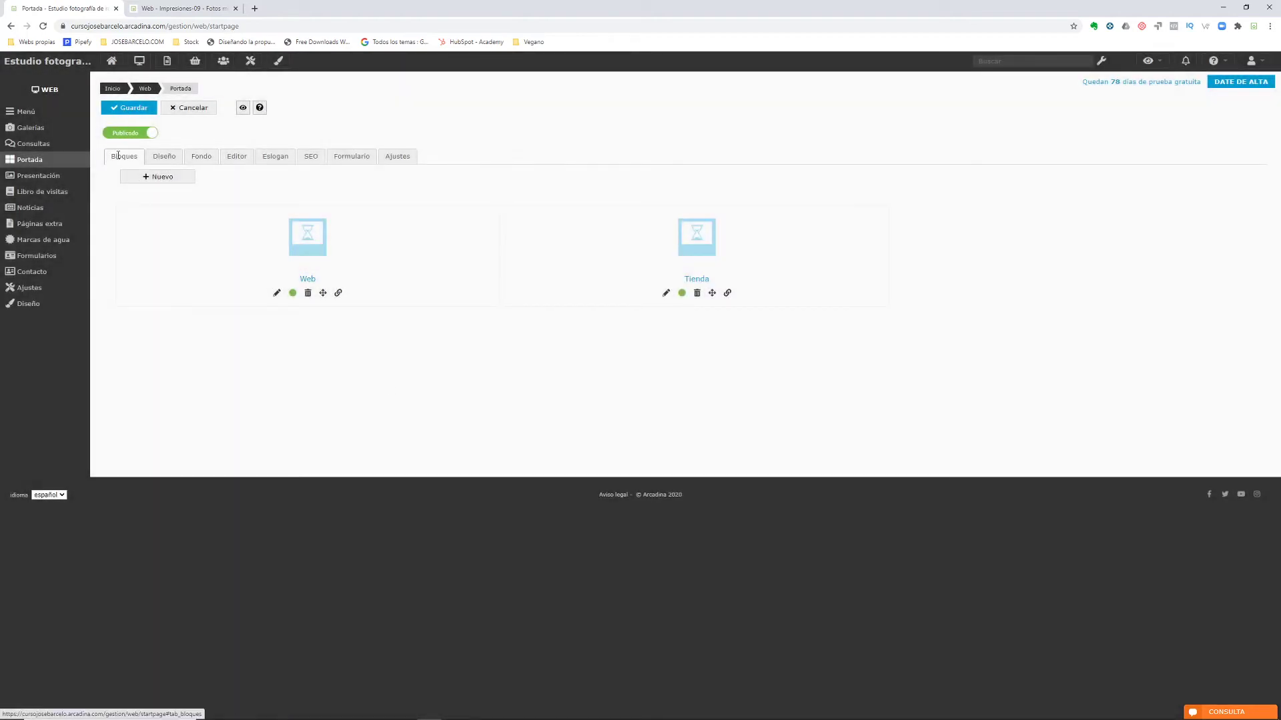
Add a Portada block titled "Area Clientes" linked to Área clientes, opening in the same window, using the image Web - Impresiones-01.
left_click(144, 176)
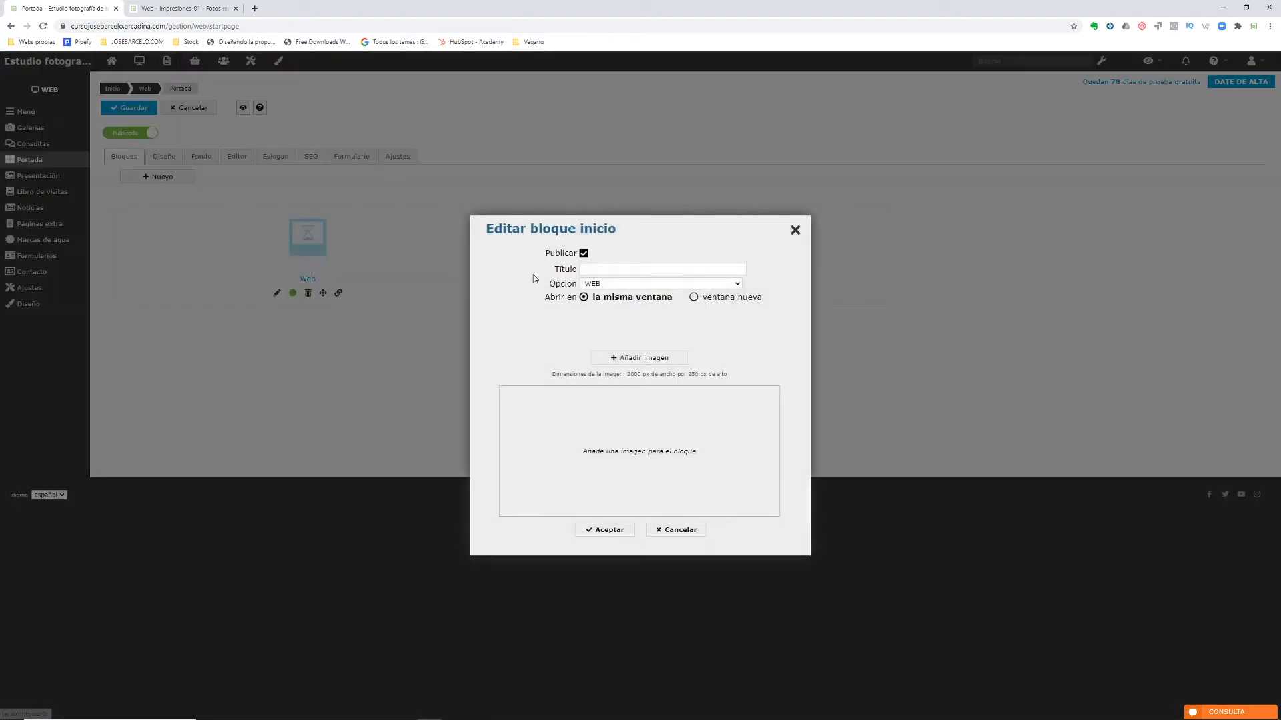
left_click(590, 284)
scroll(661, 400, "down", 3)
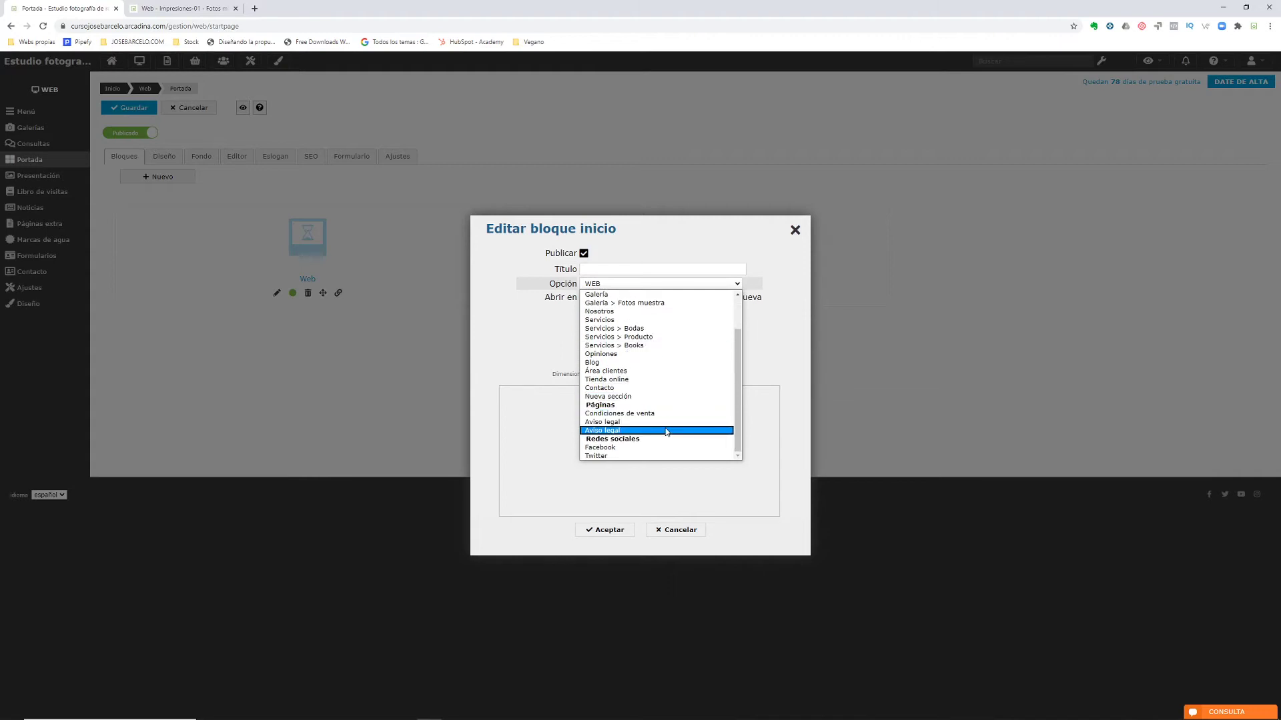
scroll(667, 419, "up", 2)
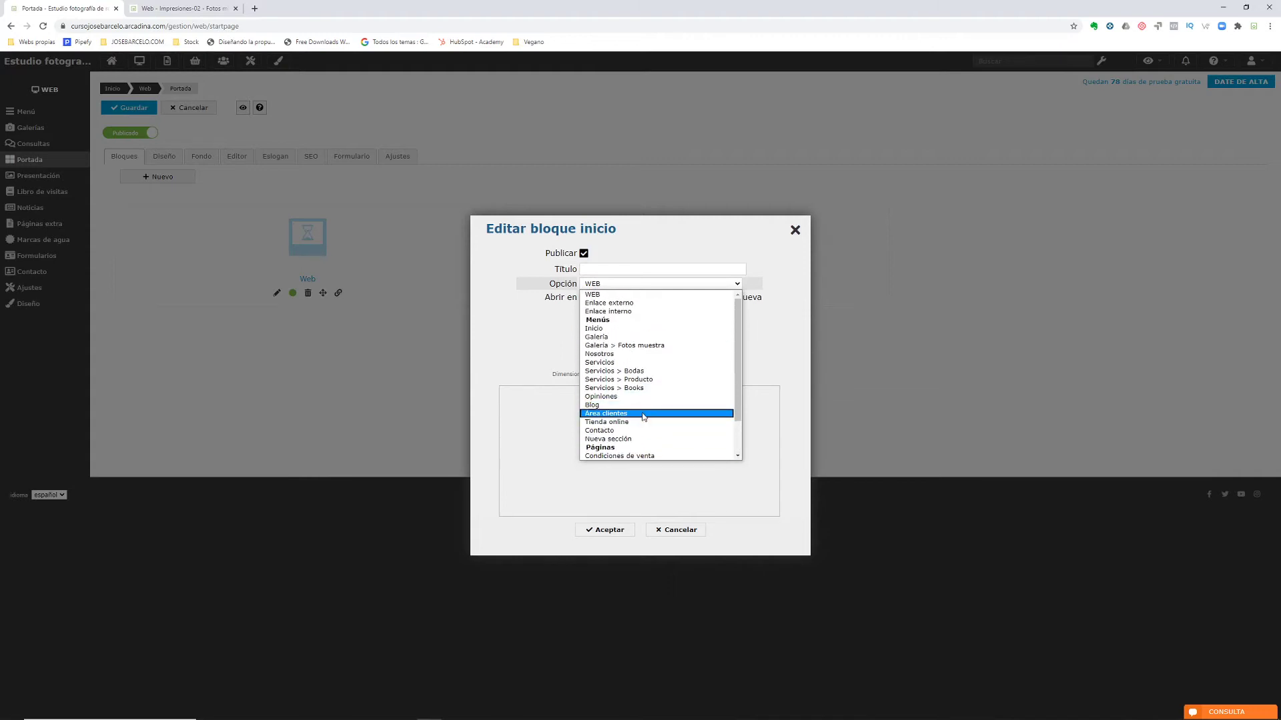
left_click(641, 412)
left_click(623, 269)
type("Area Cliente")
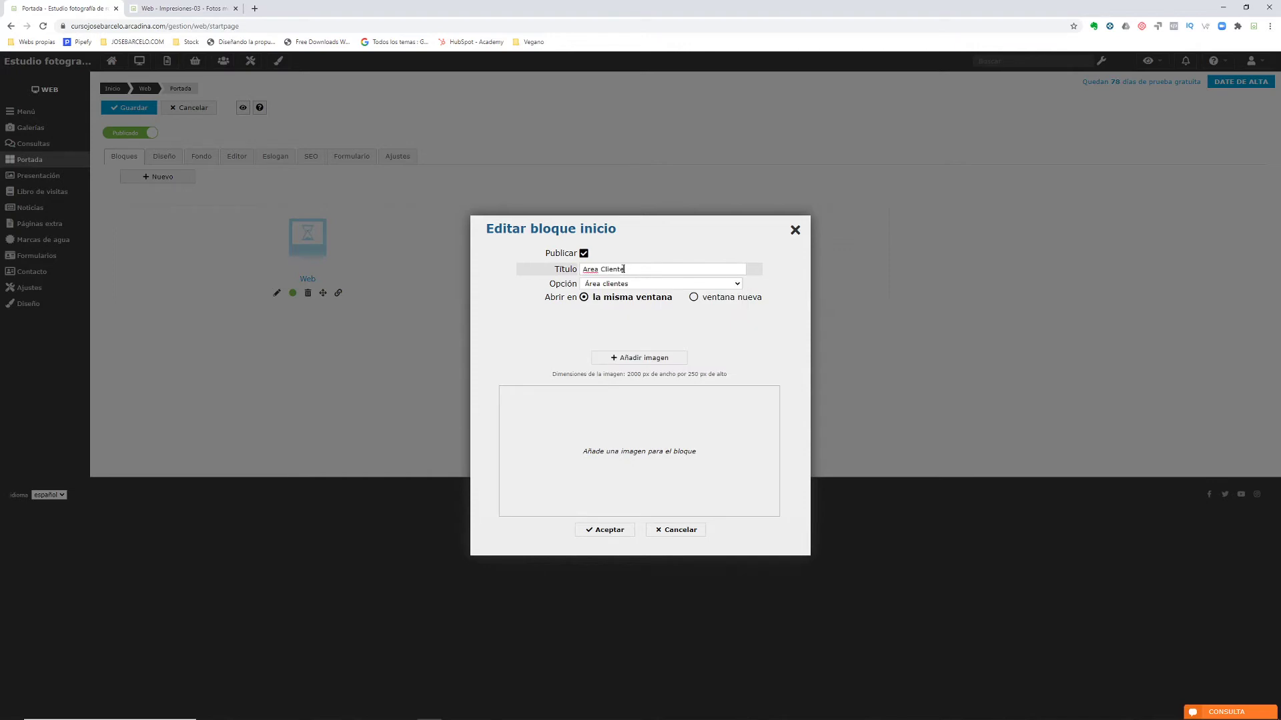
left_click(625, 360)
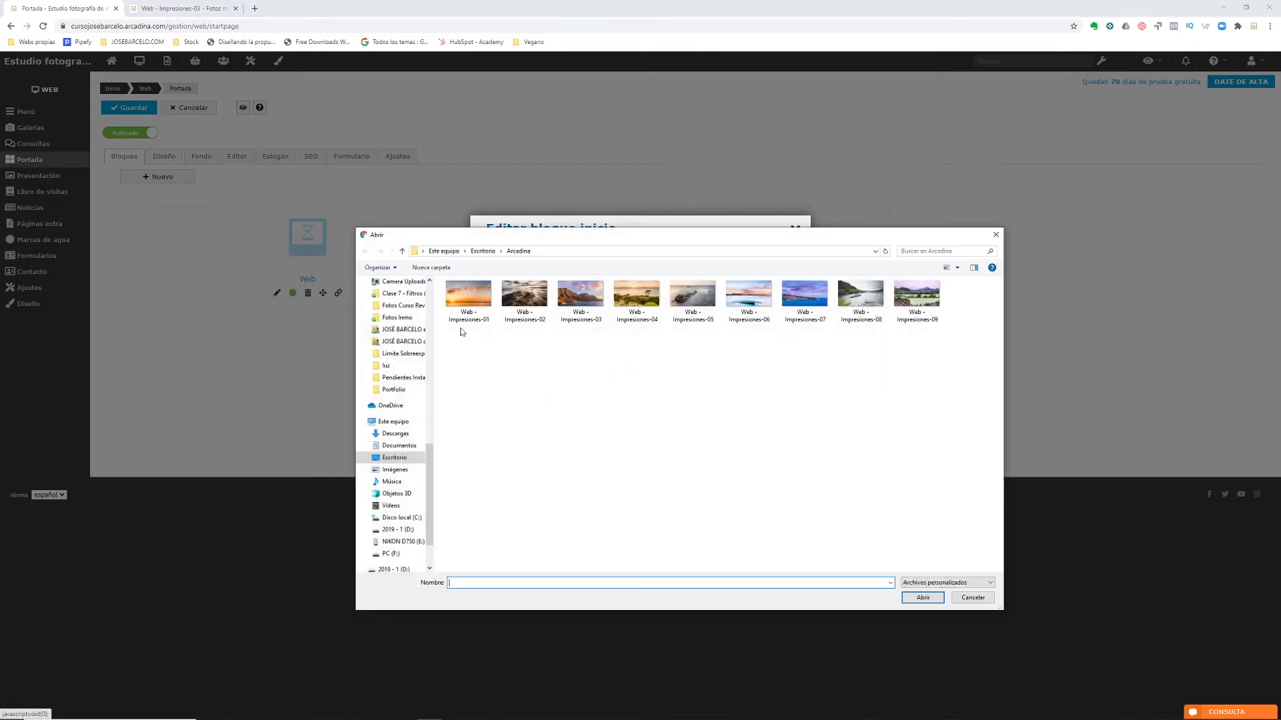
double_click(452, 296)
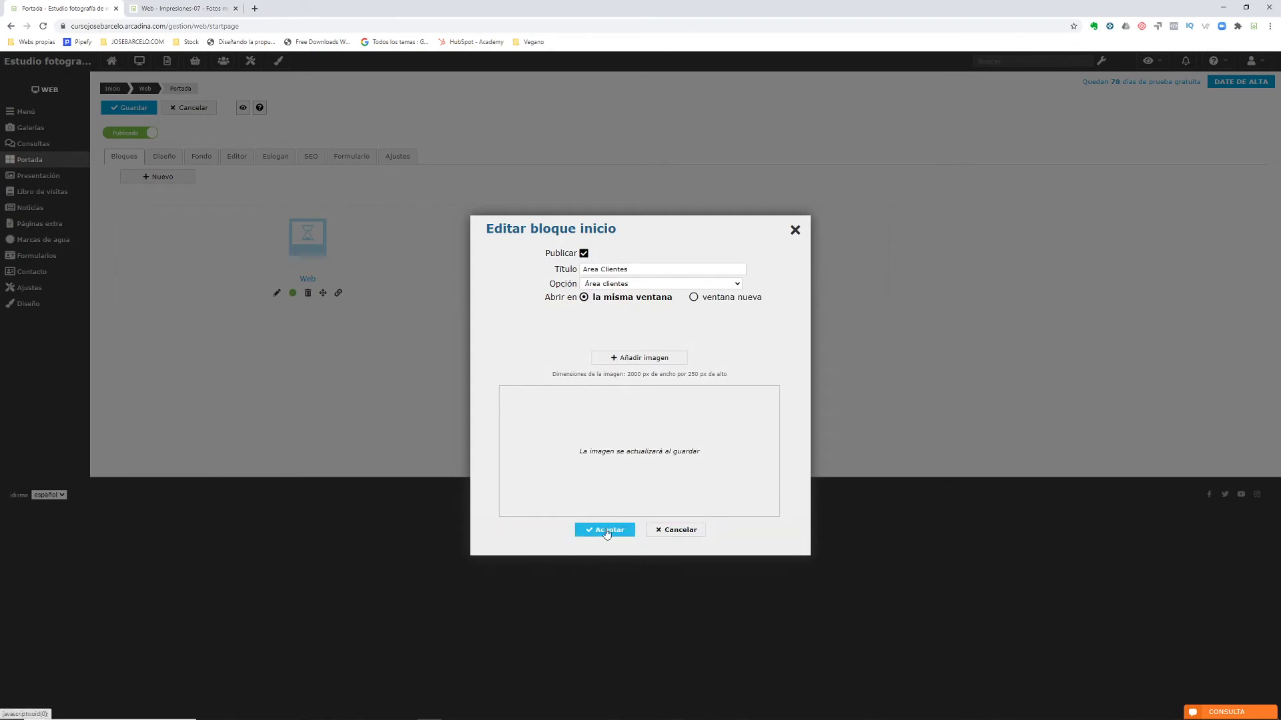
left_click(604, 531)
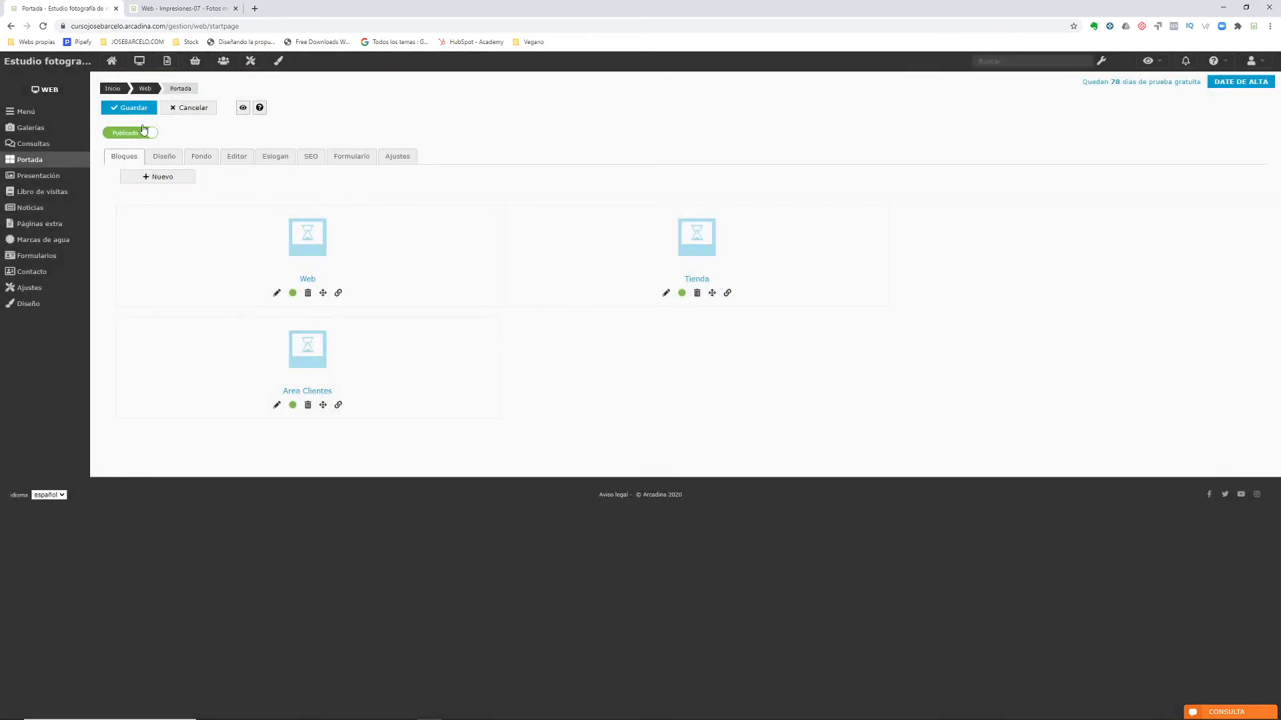
Add a Portada block titled "Contacto" linked to Contacto, using the image Web - Impresiones-06, and save the Portada.
left_click(141, 178)
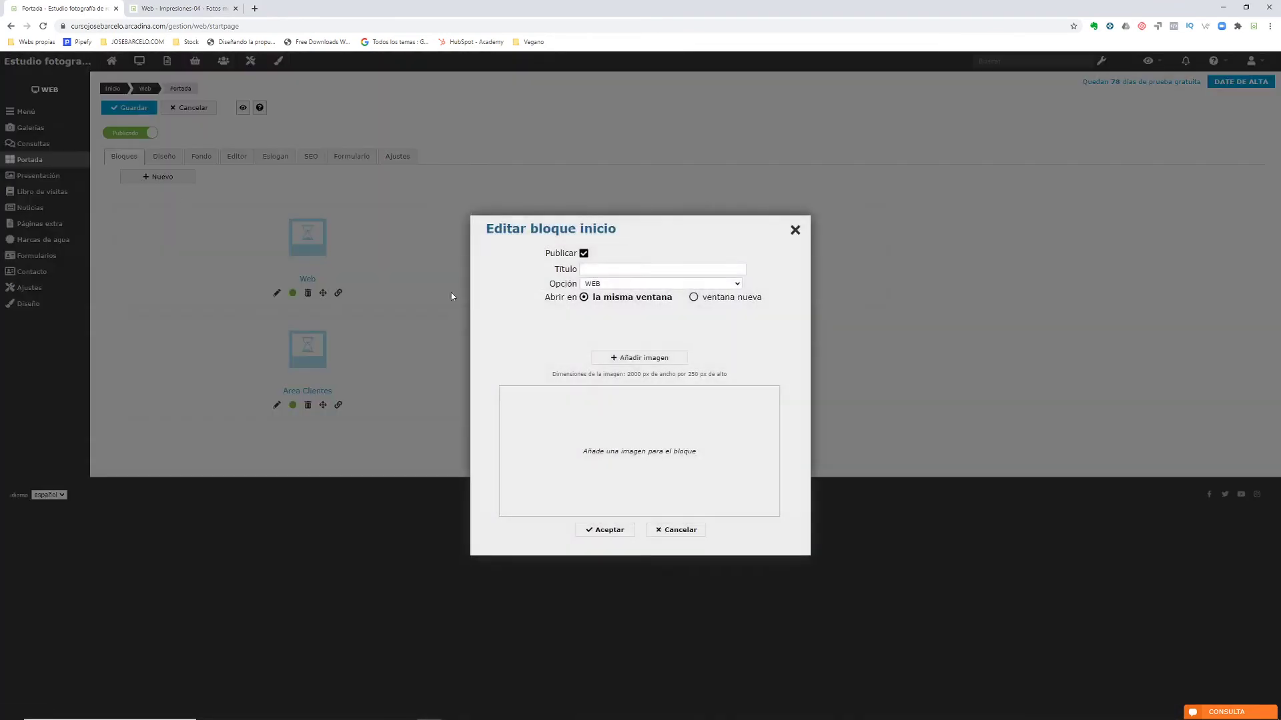
left_click(602, 285)
scroll(660, 400, "down", 2)
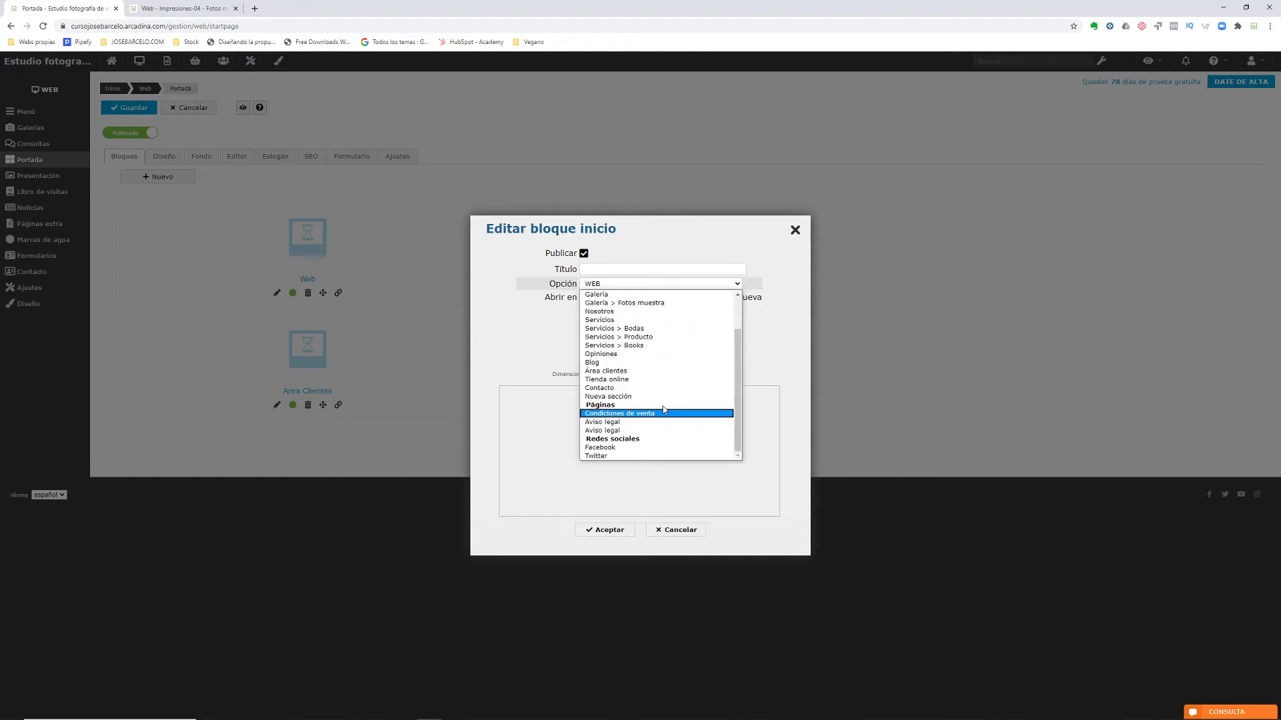
left_click(664, 389)
left_click(615, 269)
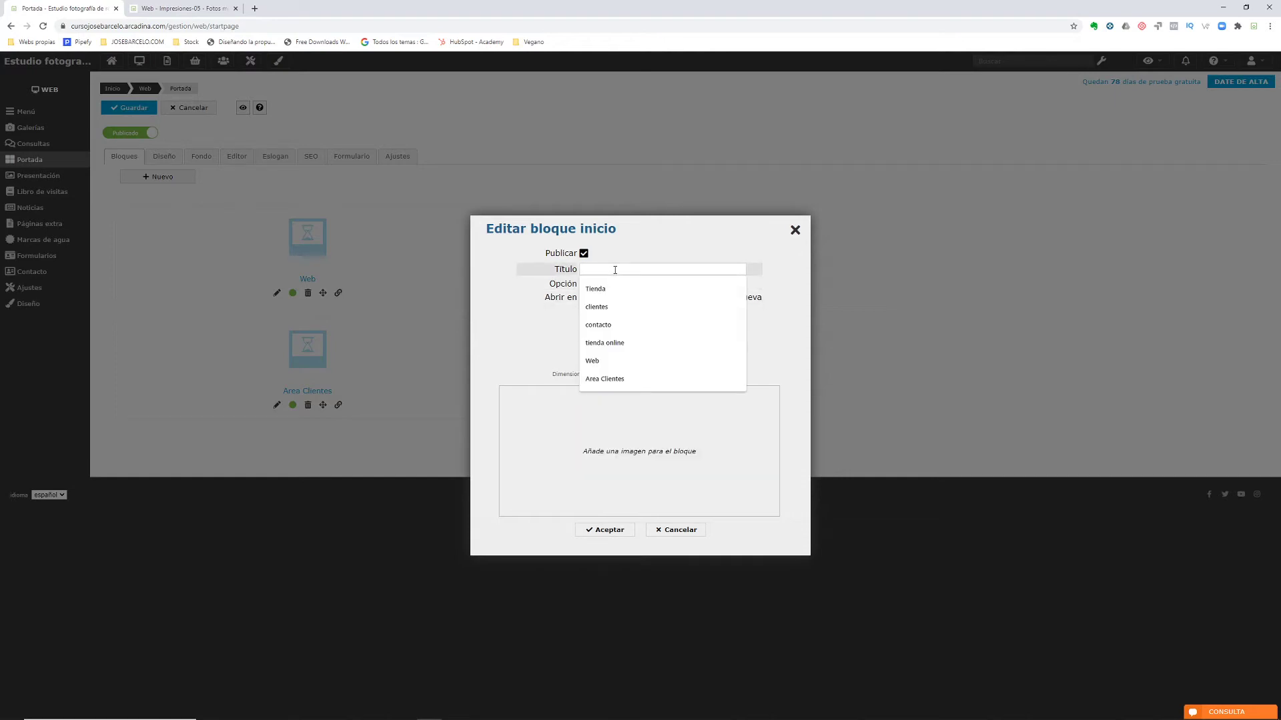
type("Contacto")
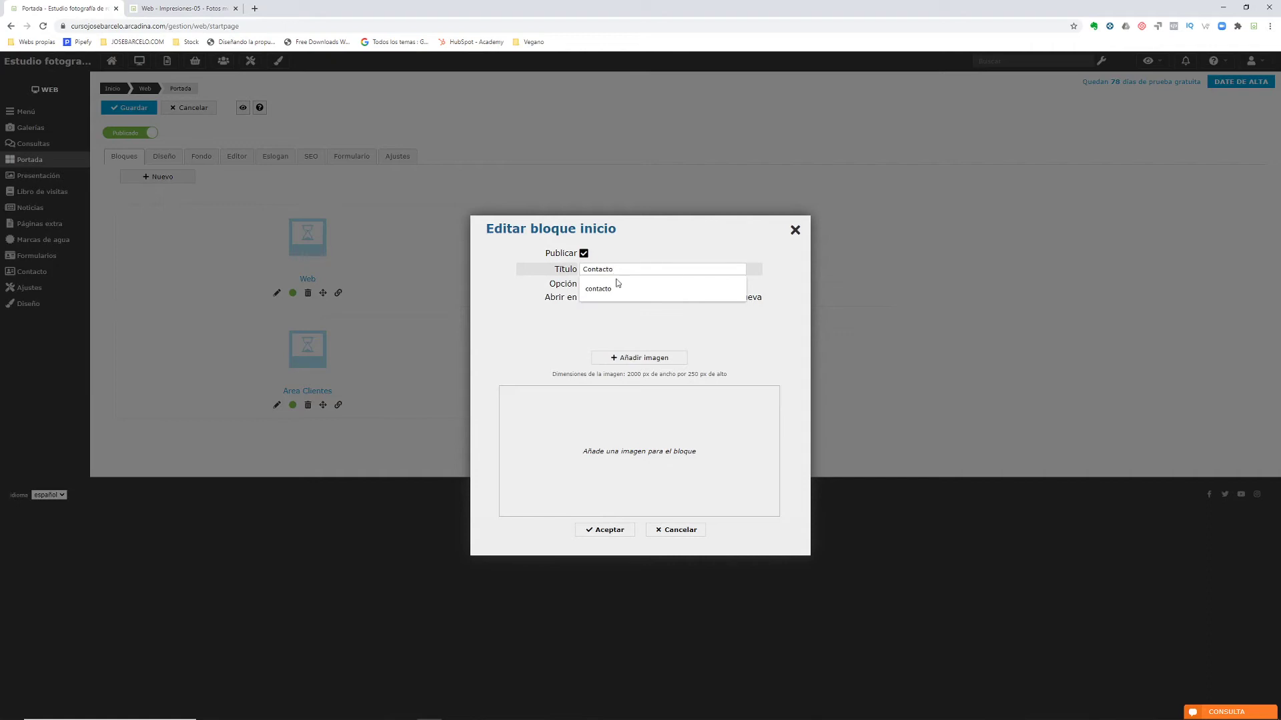
left_click(549, 343)
left_click(622, 353)
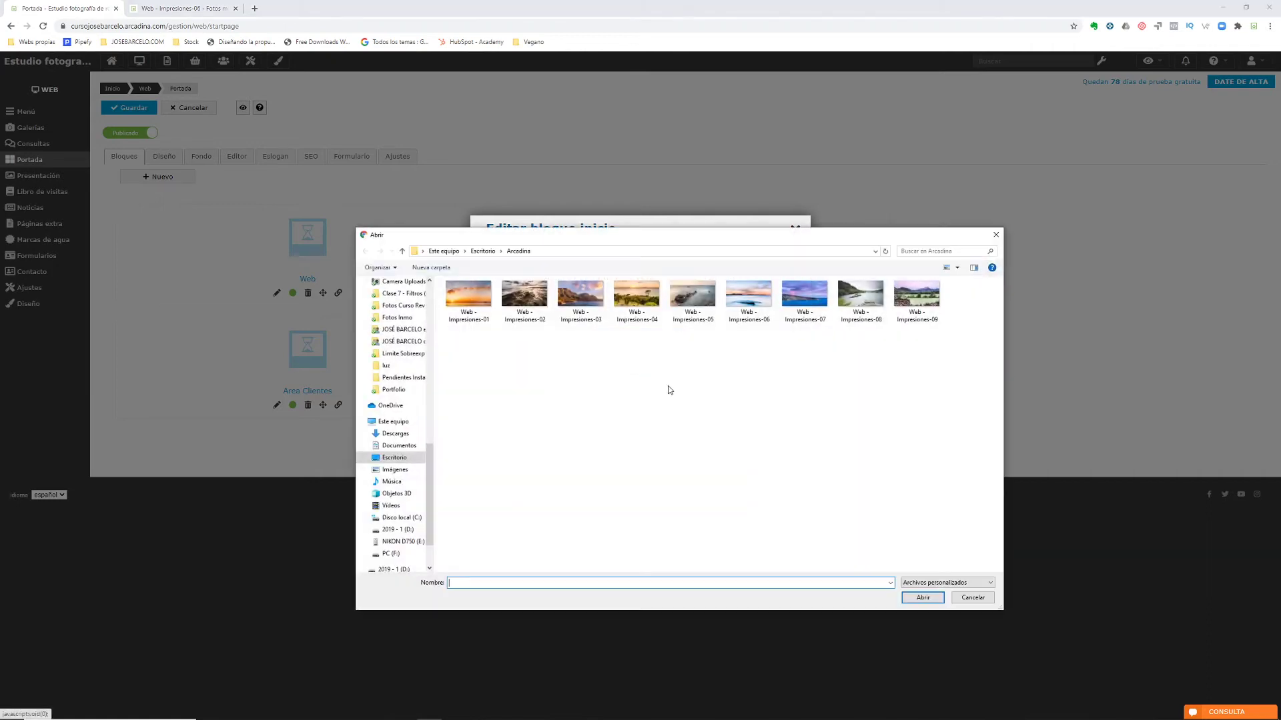
double_click(746, 305)
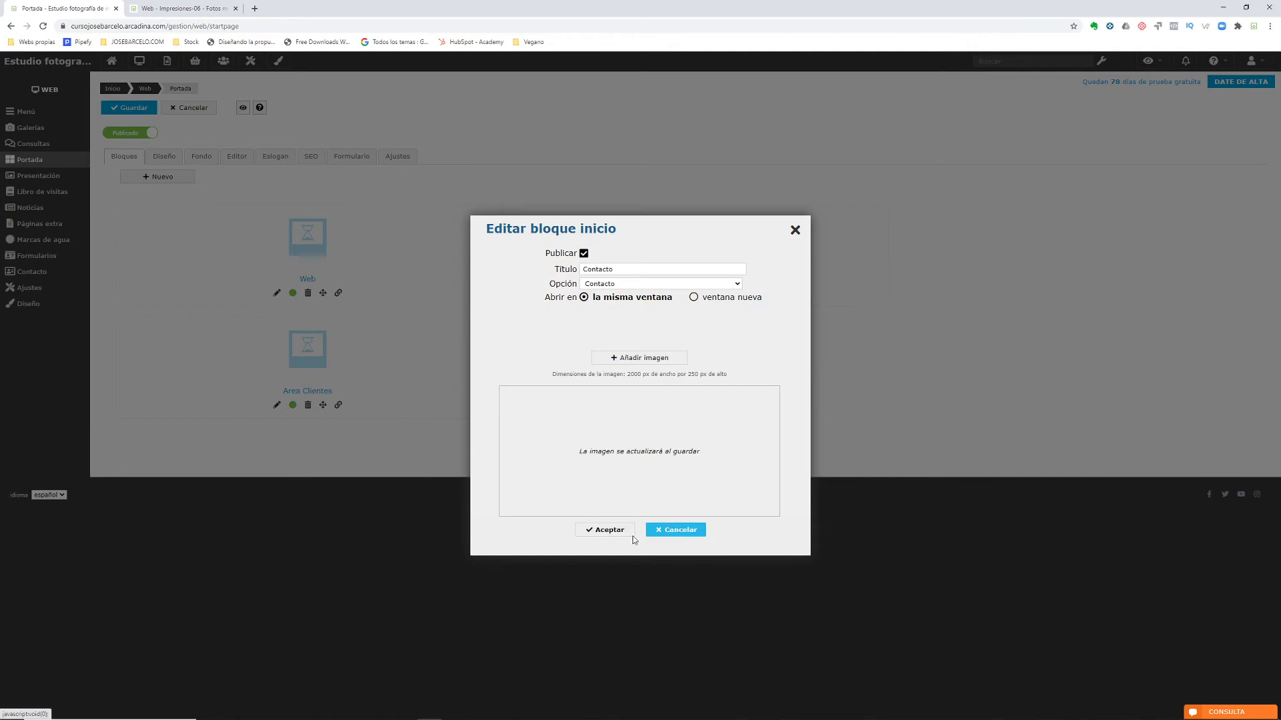
left_click(594, 530)
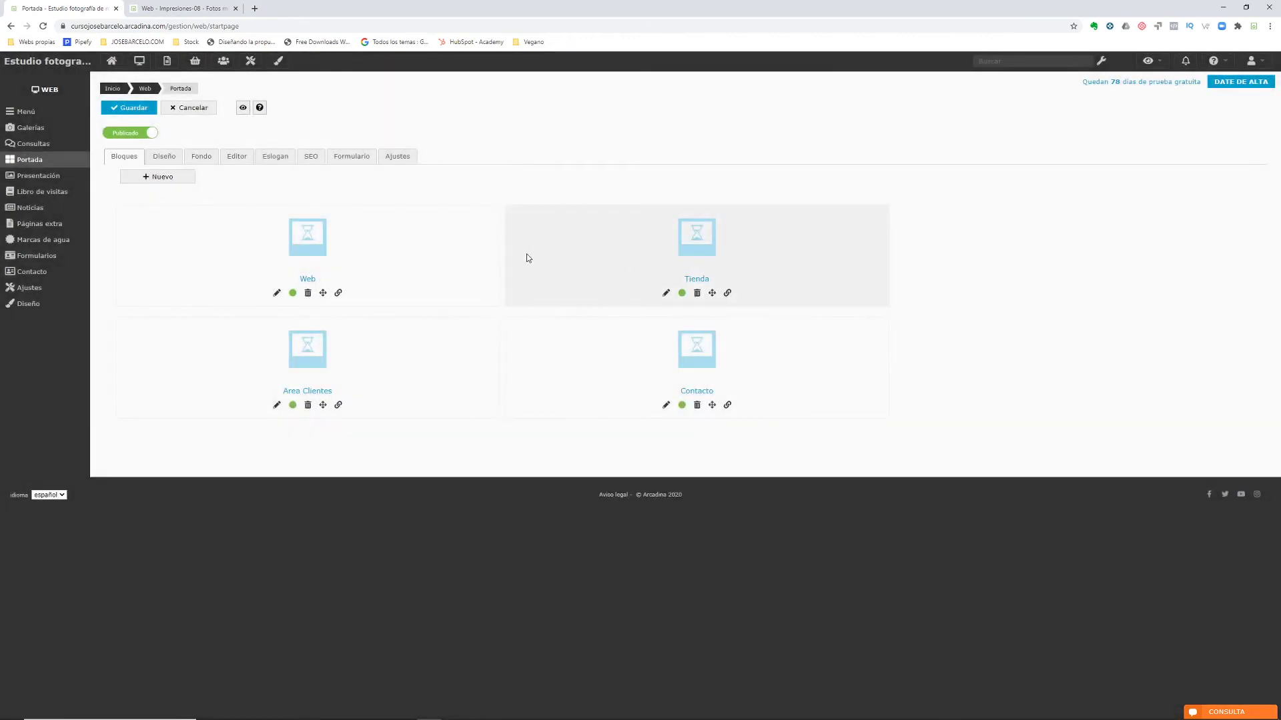
left_click(128, 107)
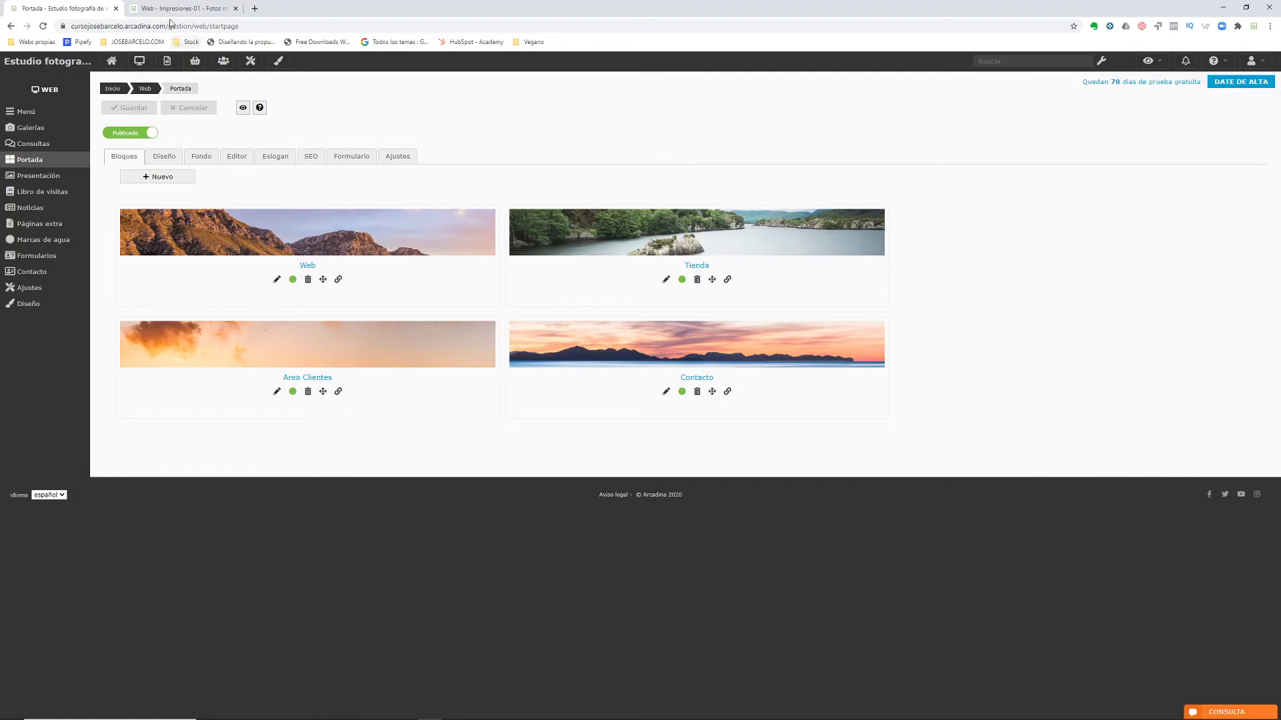
Check the new cover page on the public website and test its Web and Tienda blocks, returning to the cover after each.
left_click(172, 10)
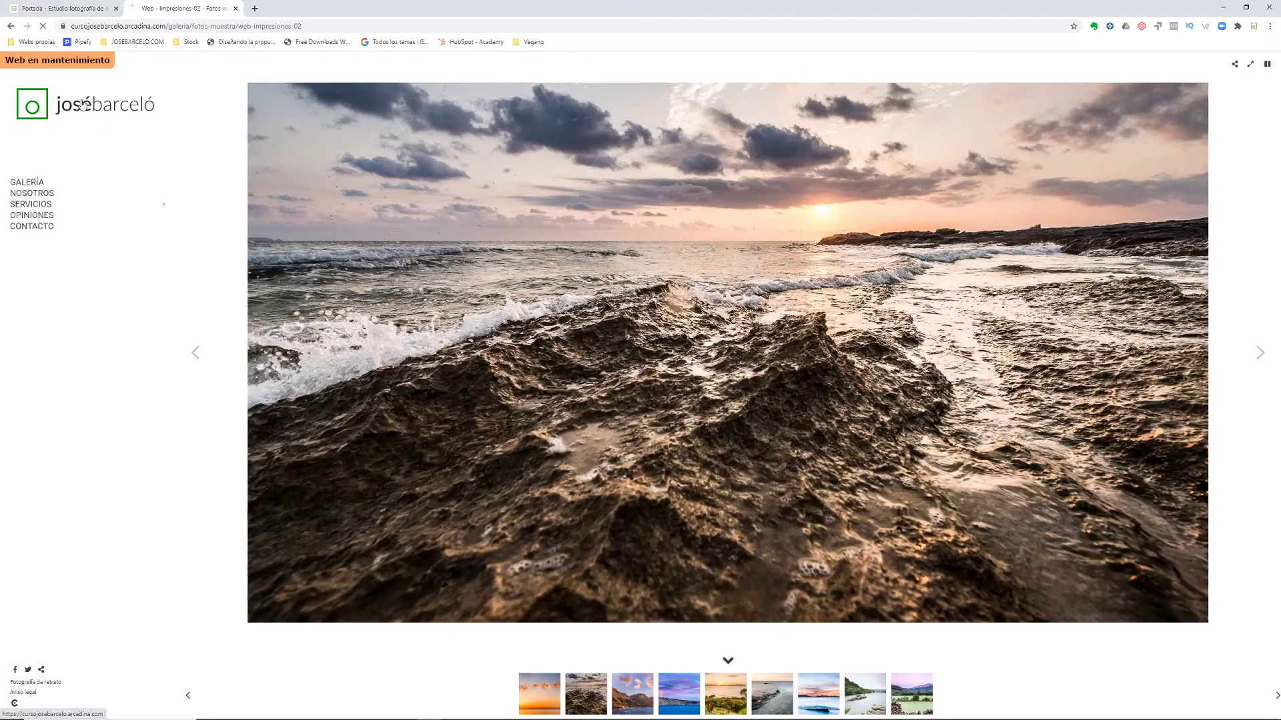
left_click(119, 105)
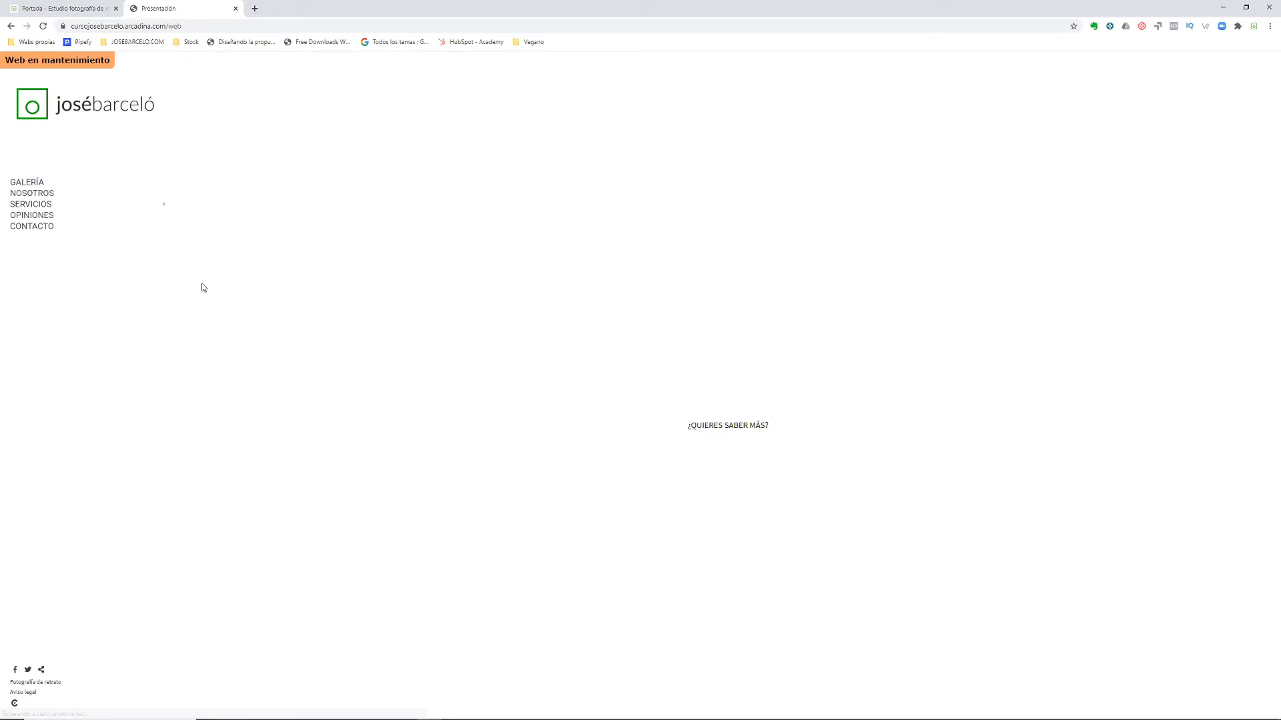
left_click(11, 25)
left_click(741, 259)
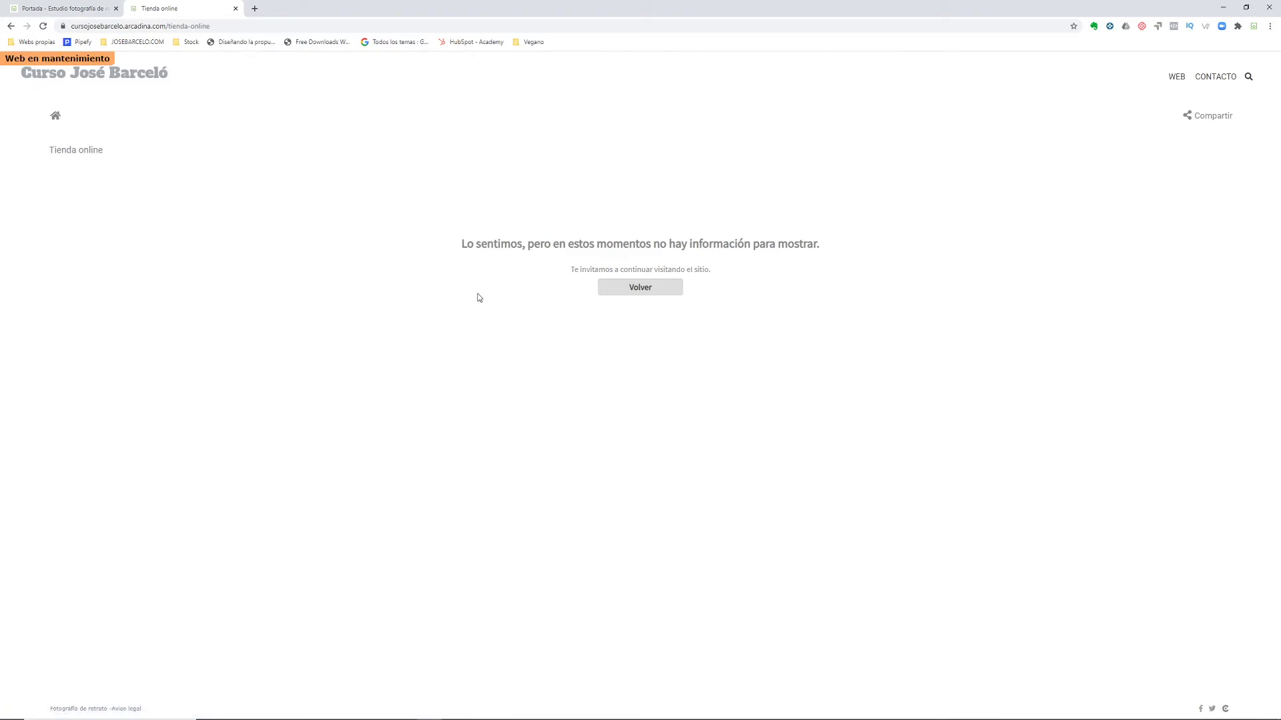
left_click(12, 26)
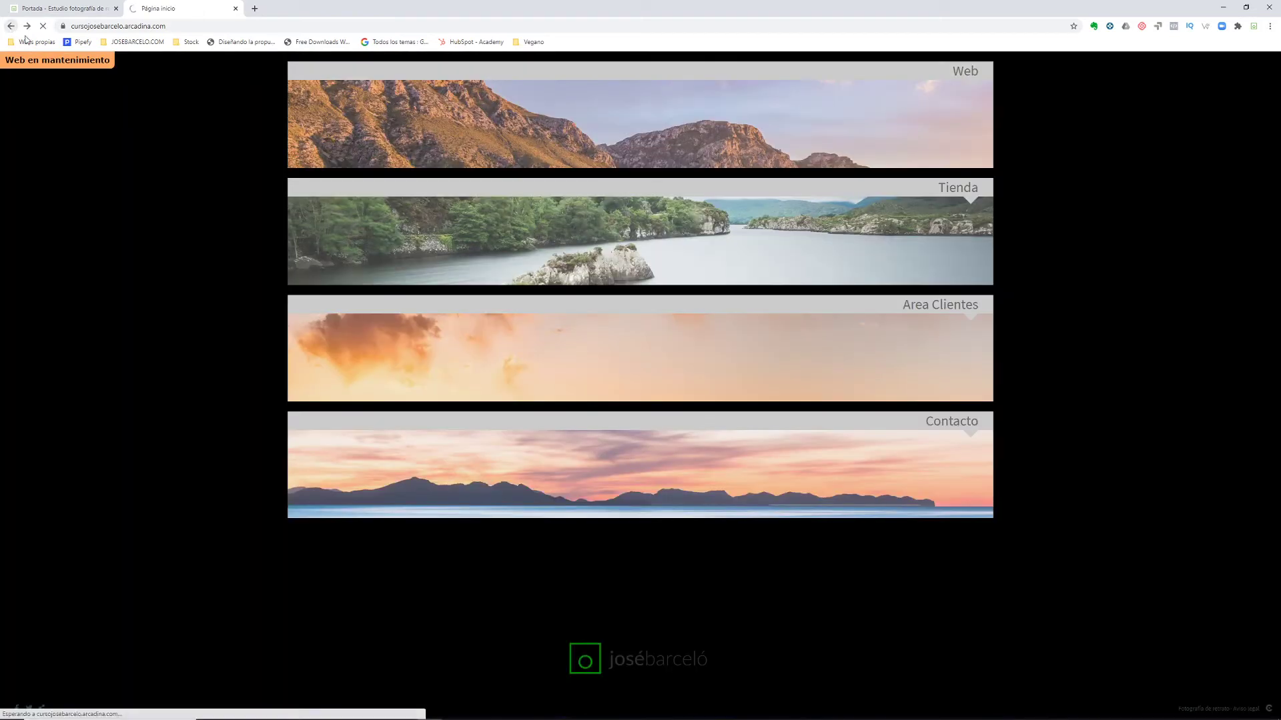
left_click(322, 252)
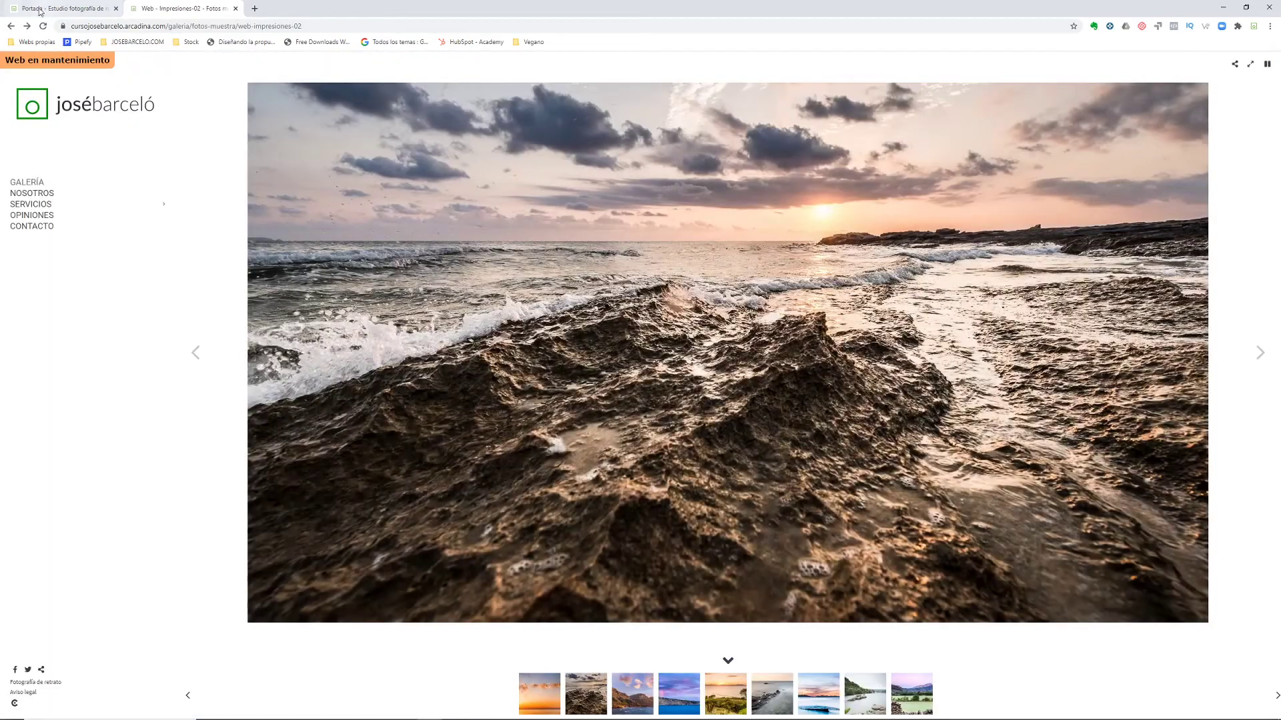
Compare the Portada blocks in the management panel with the public website, and unpublish the Portada and publish it again.
left_click(41, 10)
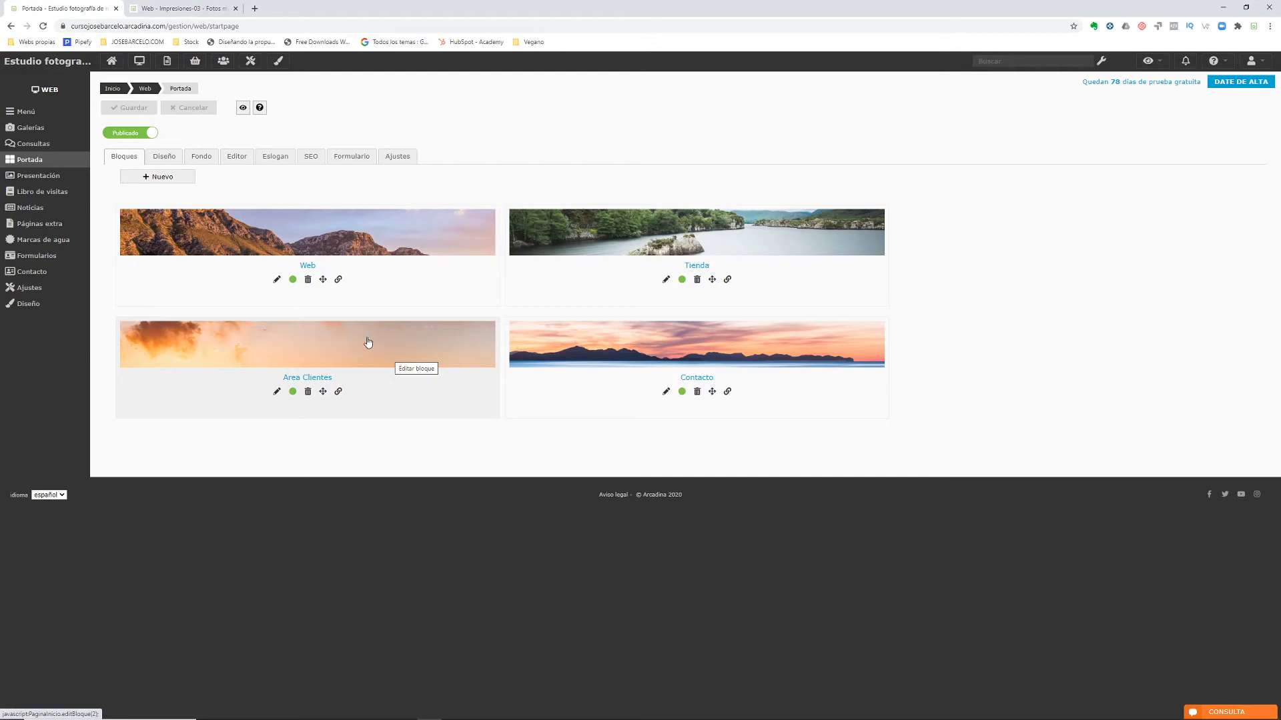
left_click(181, 8)
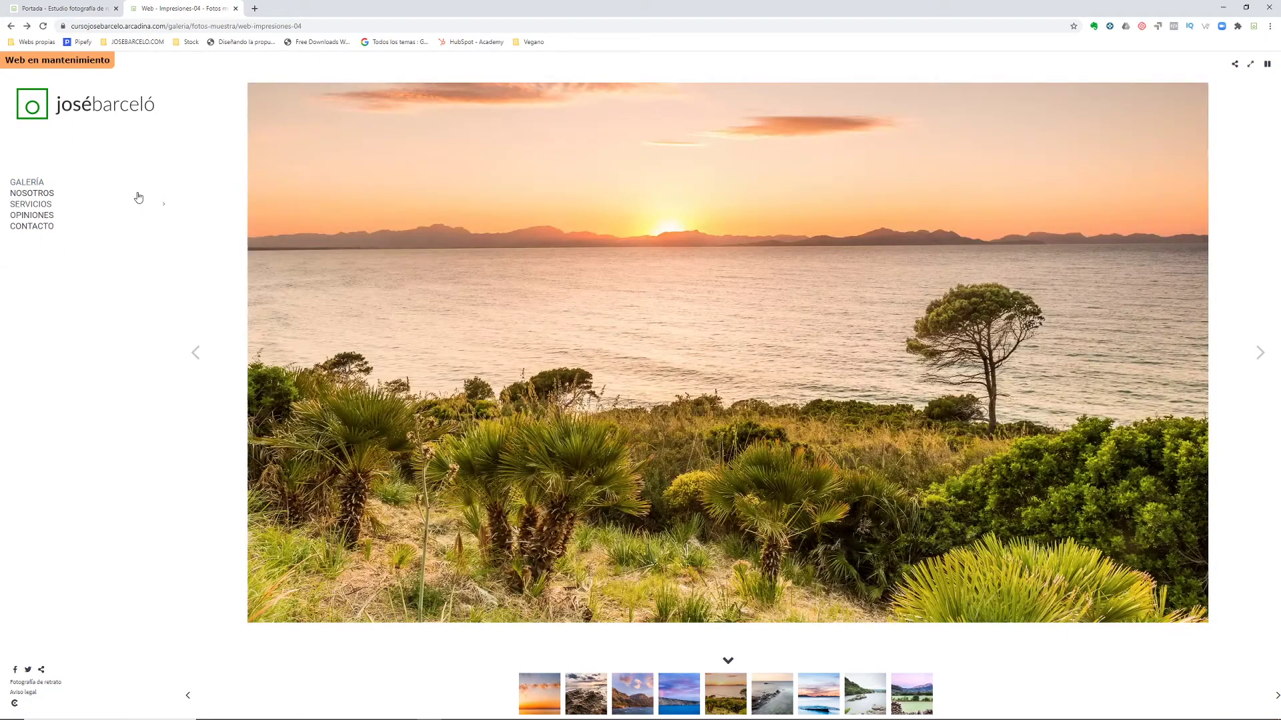
left_click(66, 8)
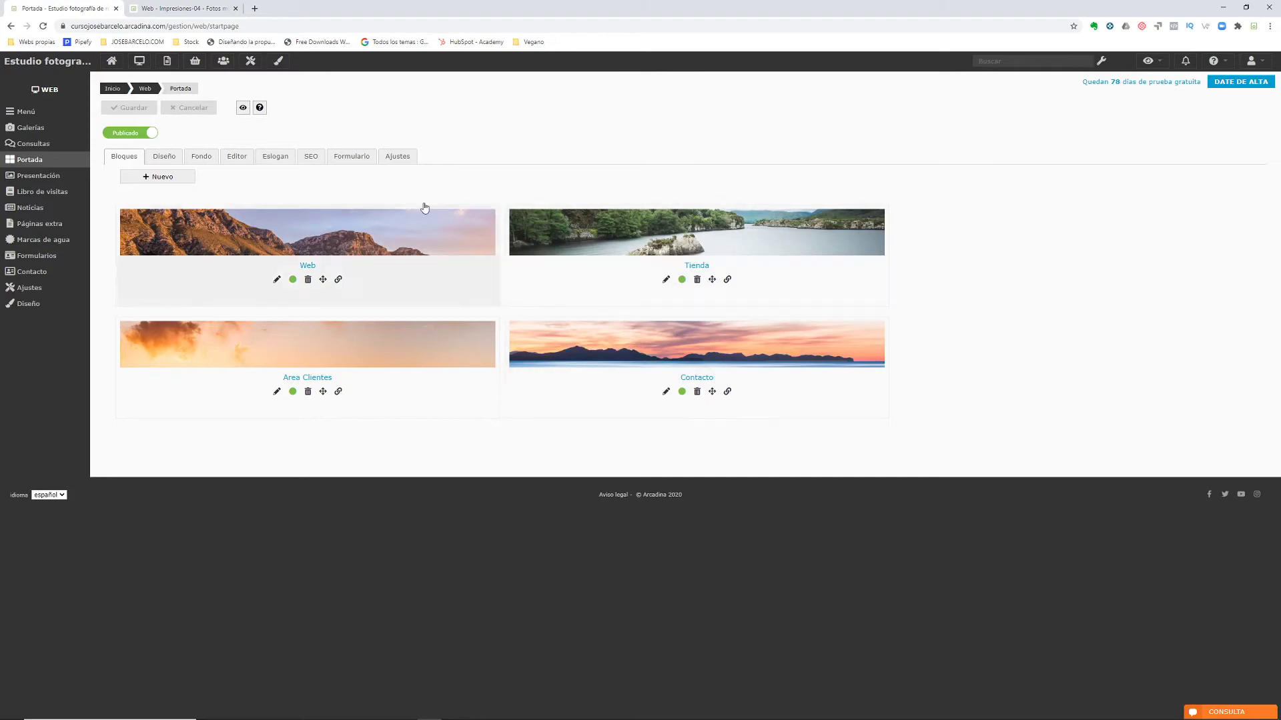
left_click(144, 10)
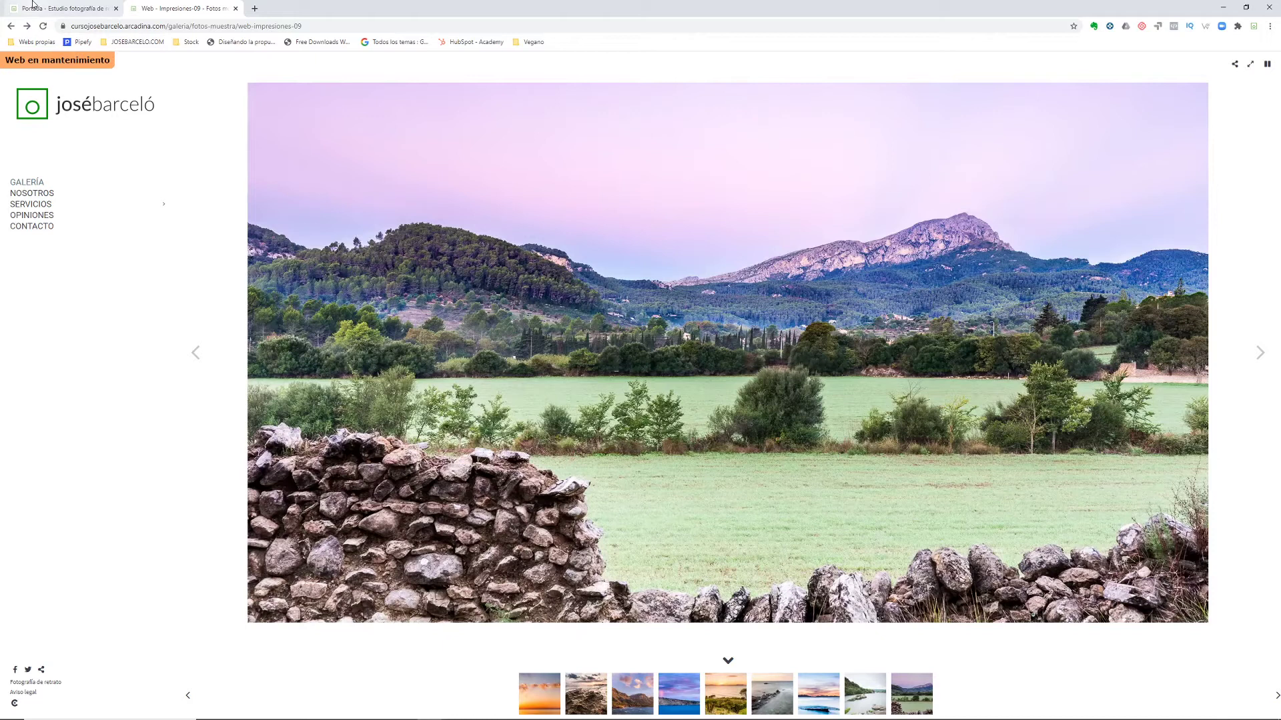
left_click(32, 10)
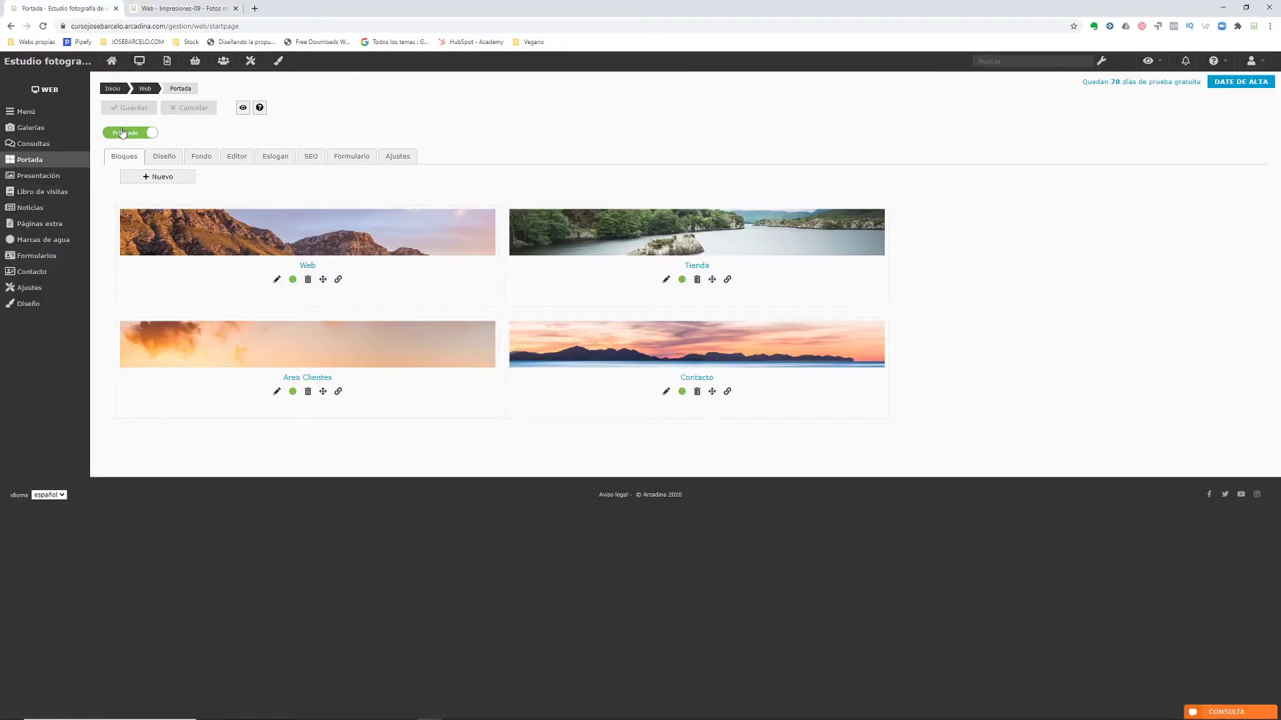
left_click(147, 136)
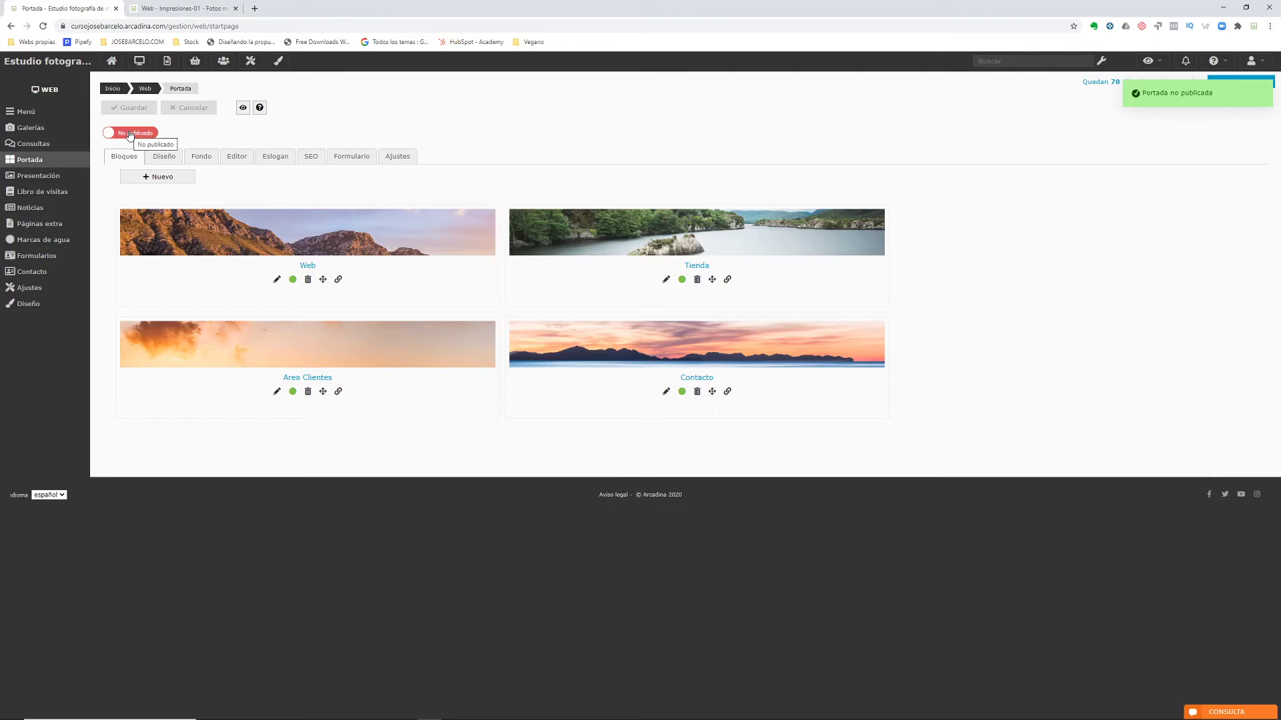
left_click(130, 136)
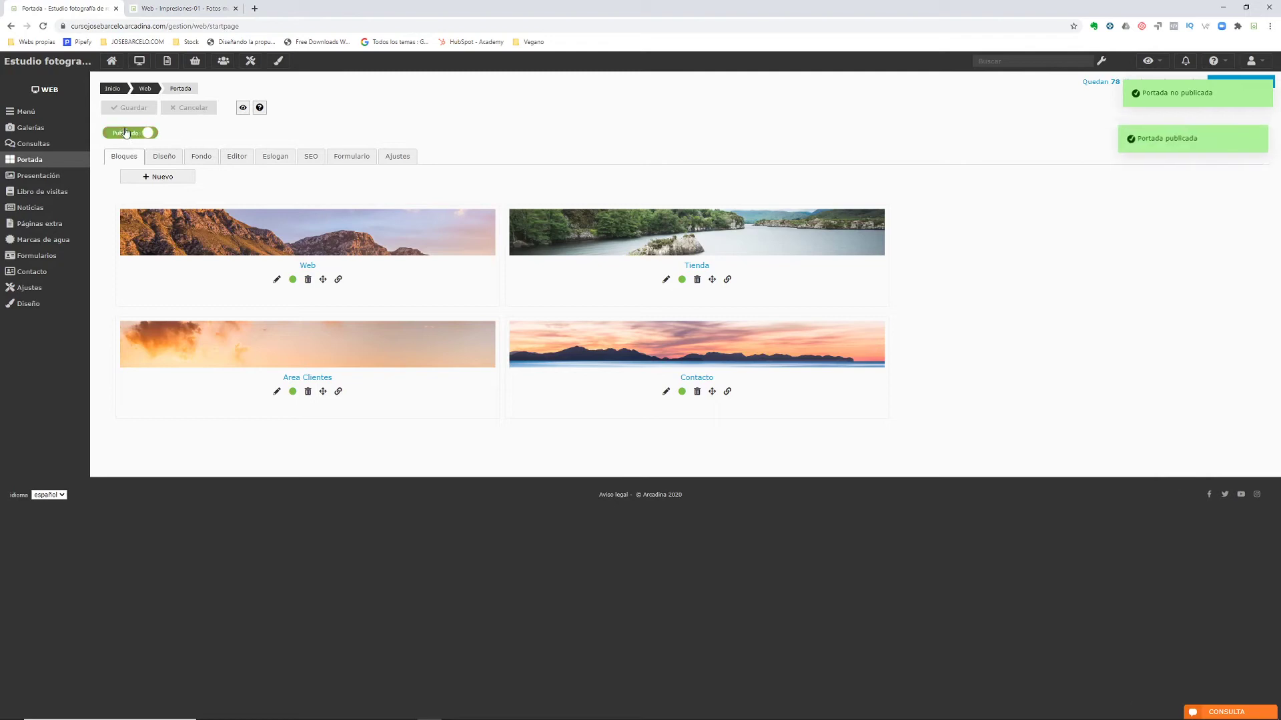
Change the Portada design to Elegant, save it and check the cover on the public website.
left_click(162, 158)
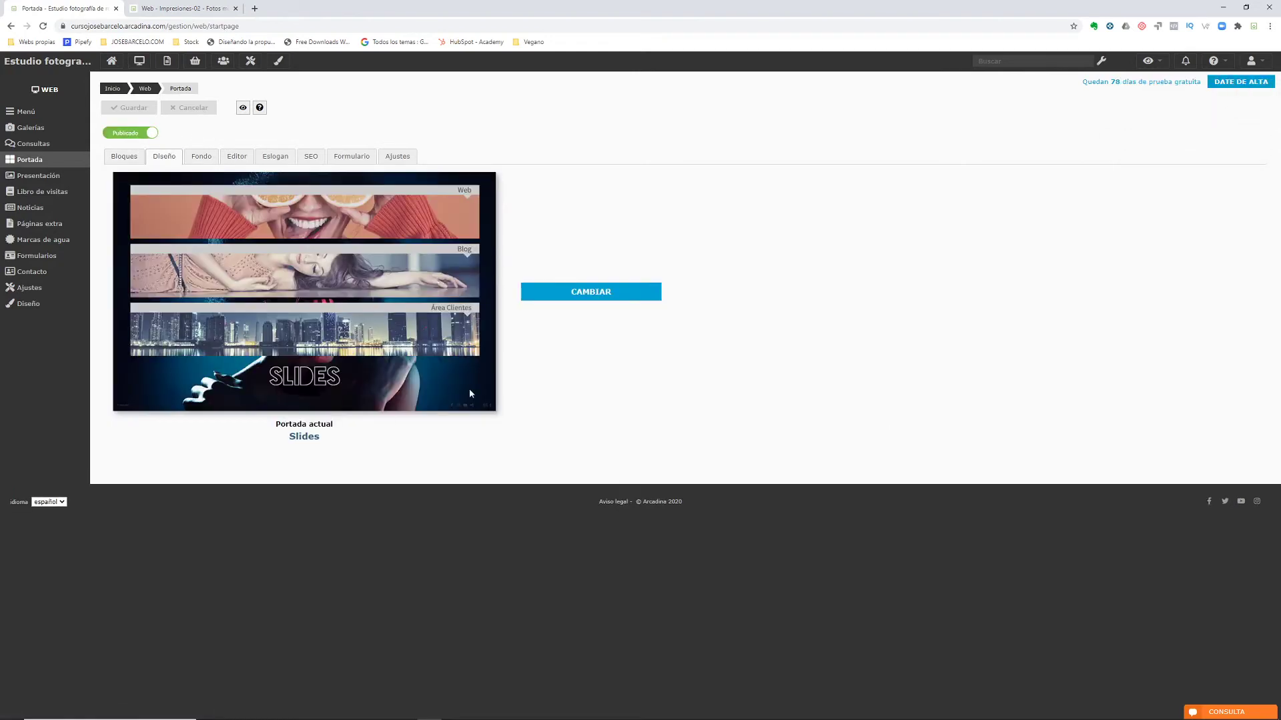
left_click(573, 294)
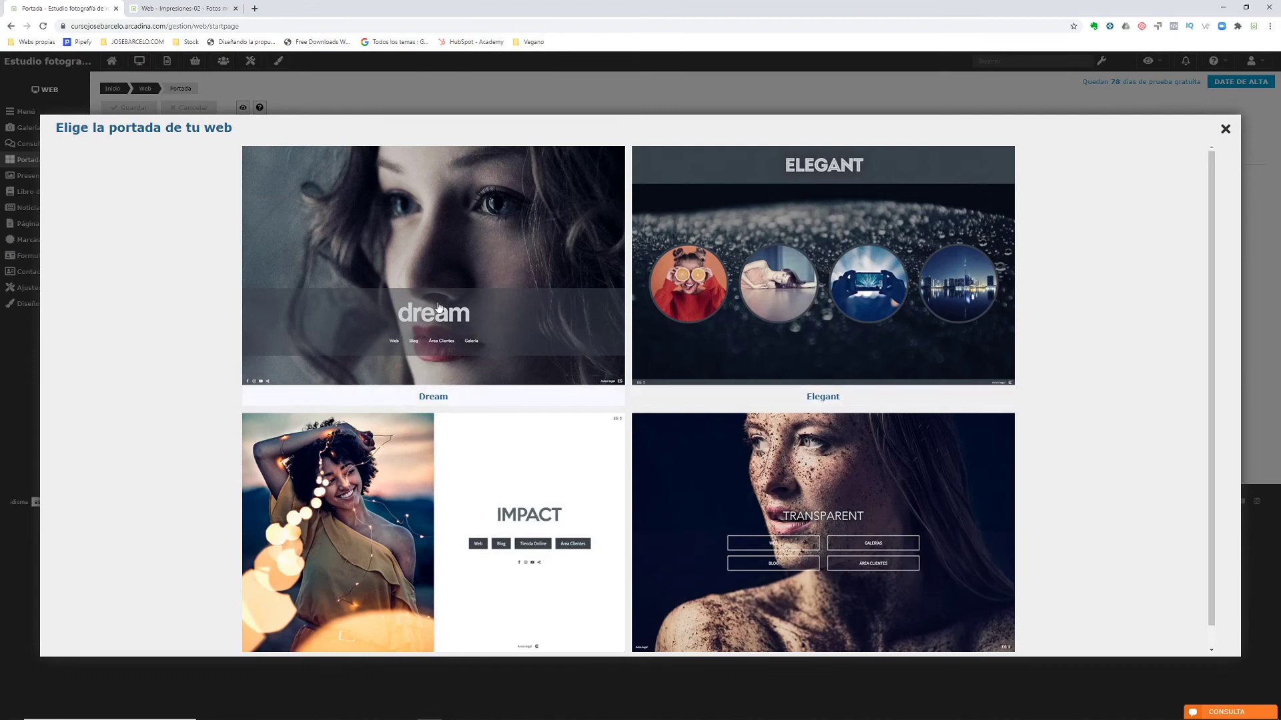
left_click(757, 246)
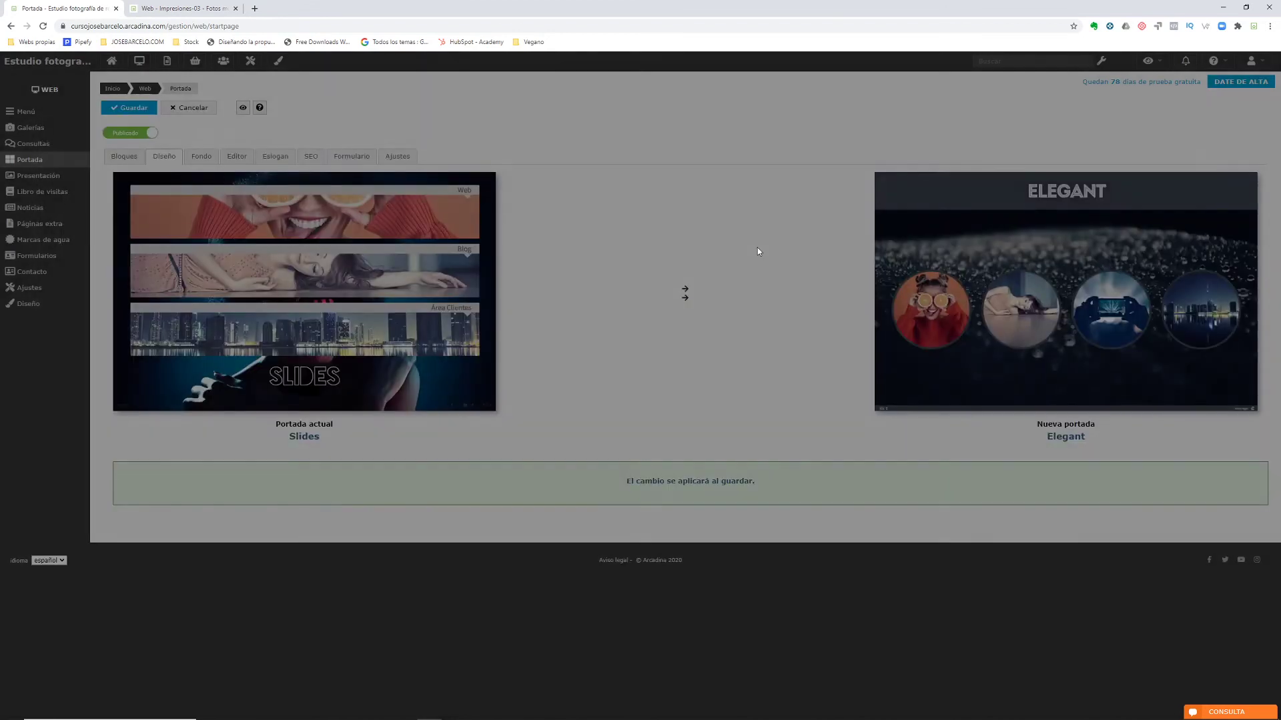
left_click(129, 108)
left_click(188, 10)
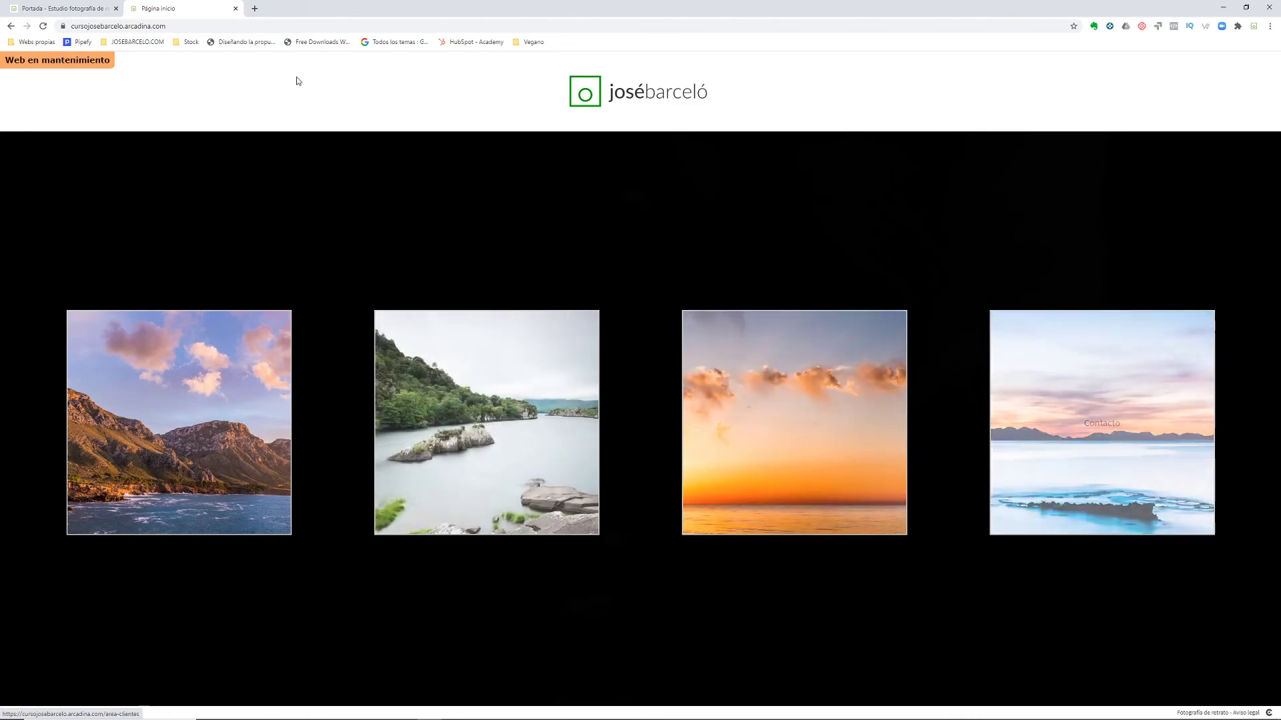
Examine the Portada's background settings, compare them with the public cover page, and view its content editor.
left_click(64, 8)
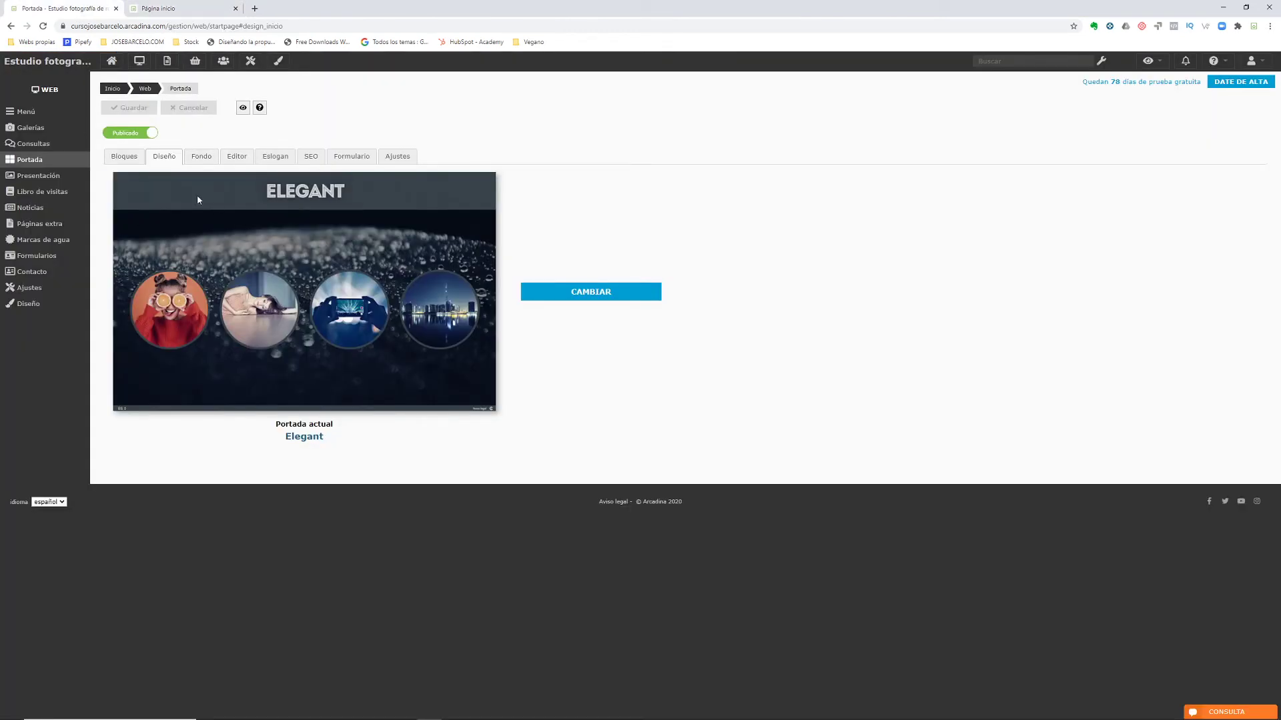
left_click(201, 156)
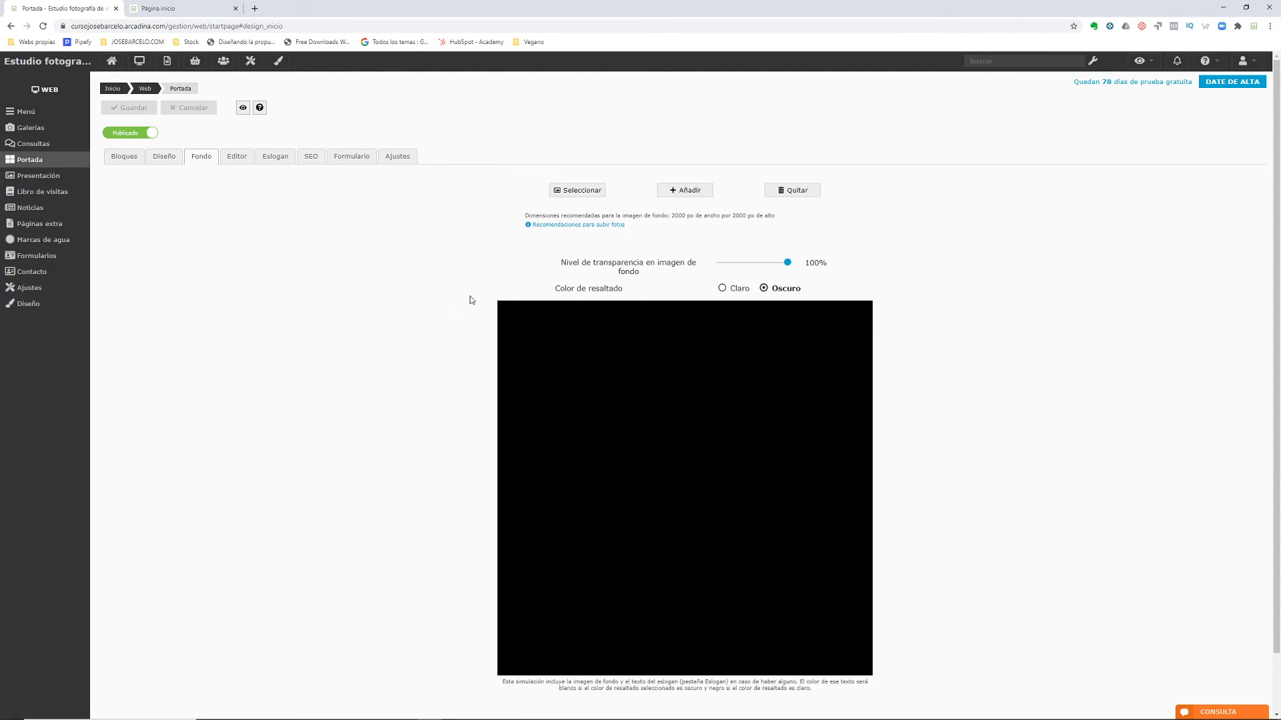
left_click(160, 8)
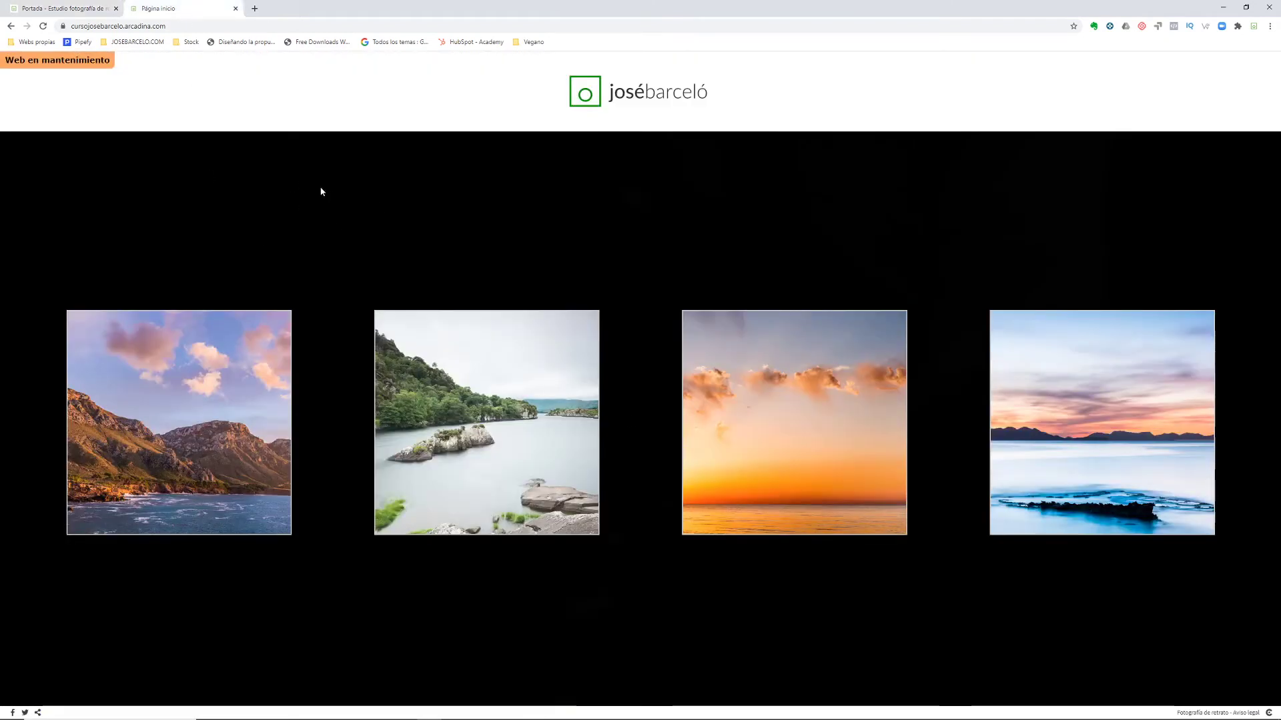
left_click(69, 10)
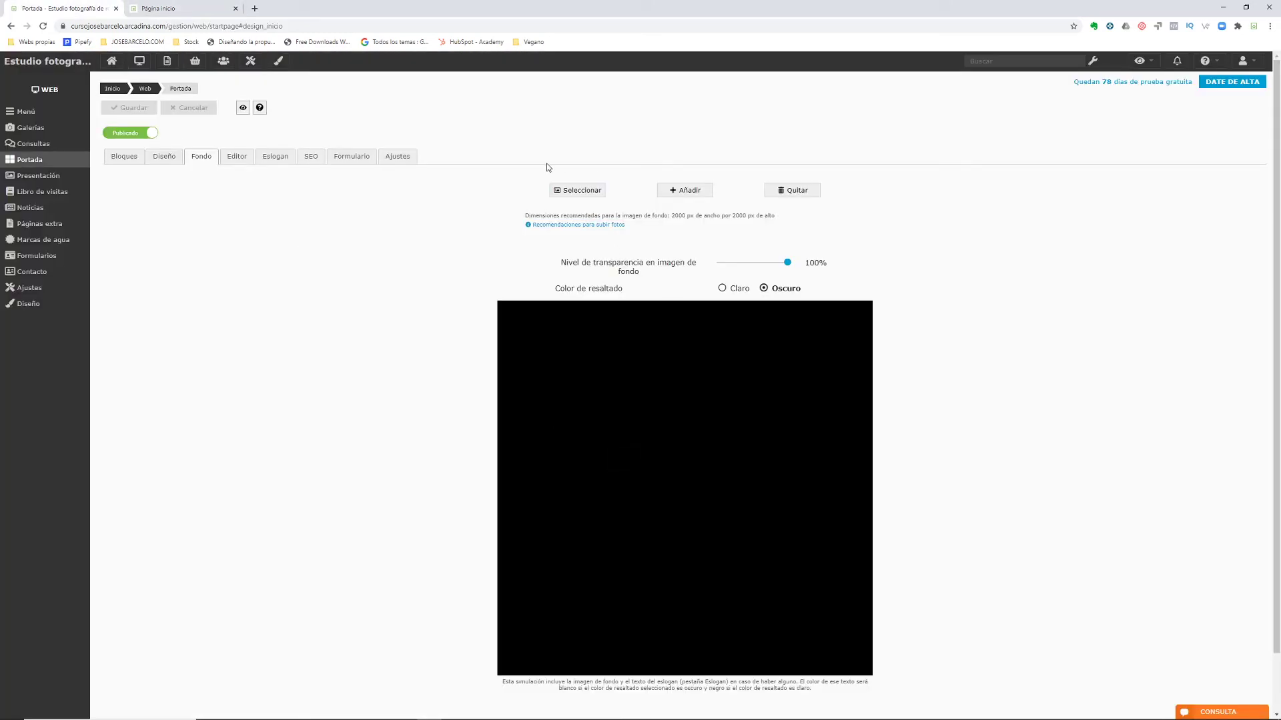
left_click(234, 156)
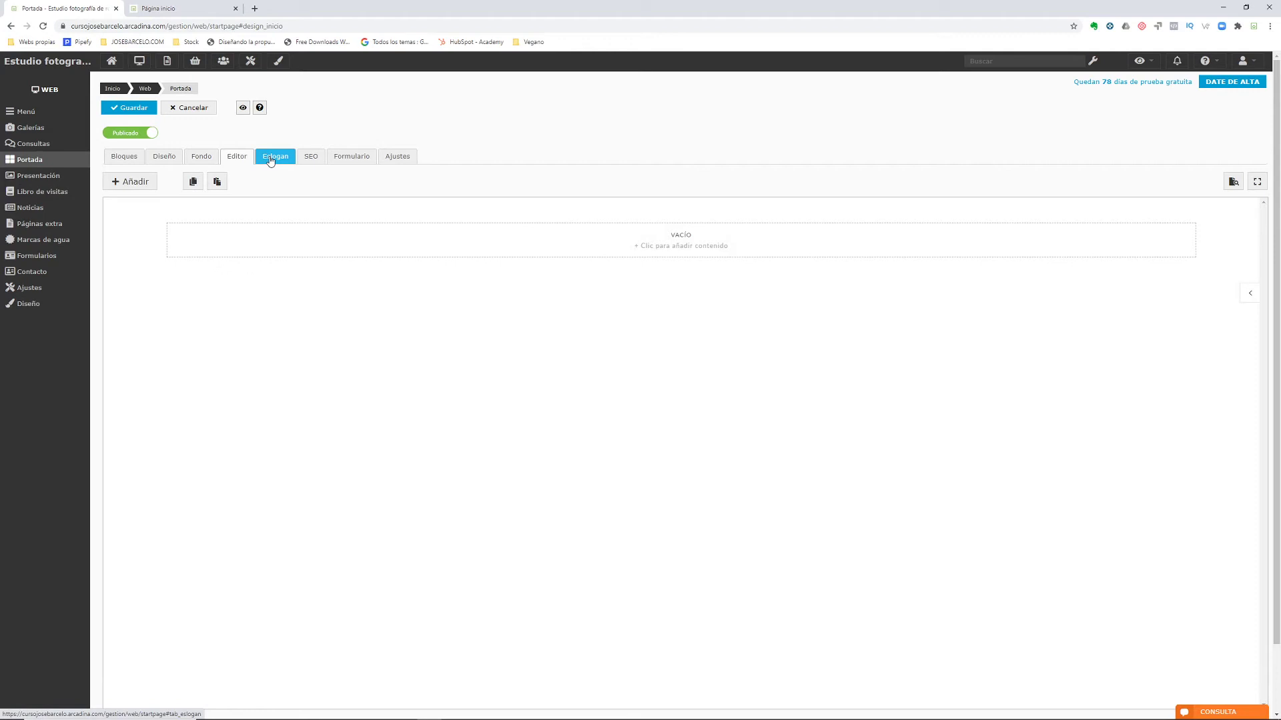
Add the slogan "Tus mejores fotos" to the Portada, save it and check it on the public website.
left_click(270, 158)
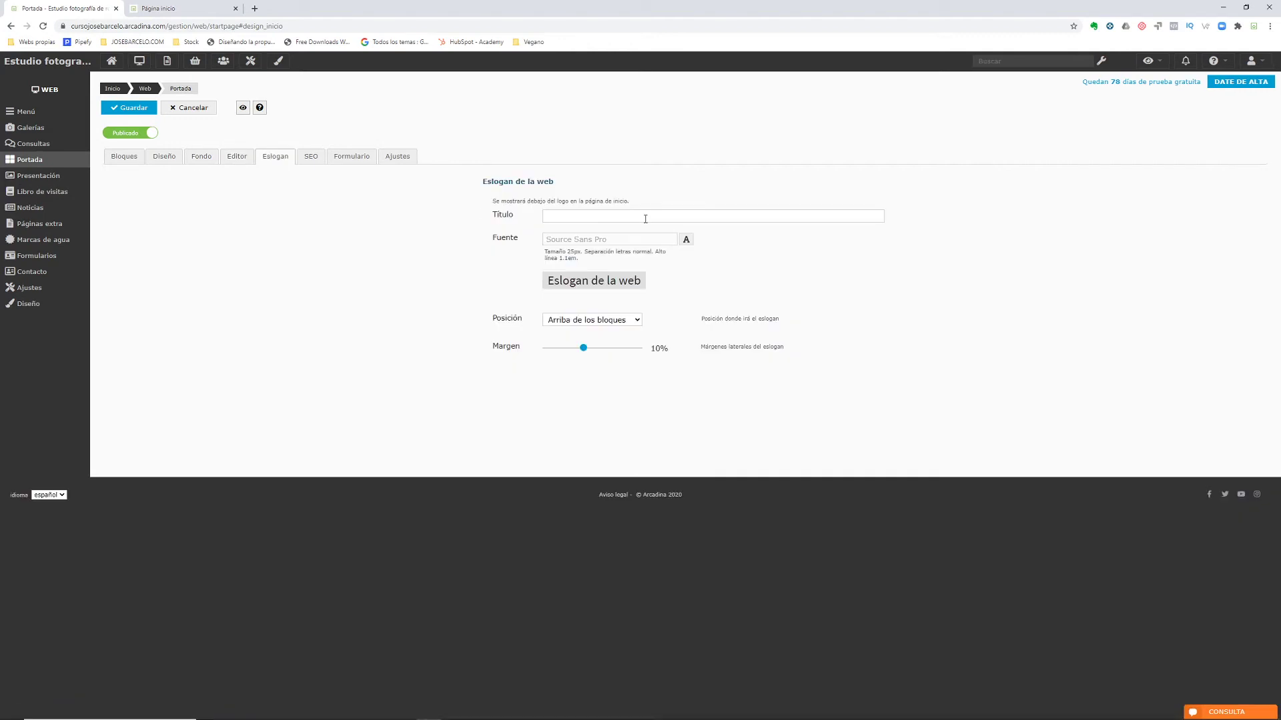
type("Tus mejores fotos")
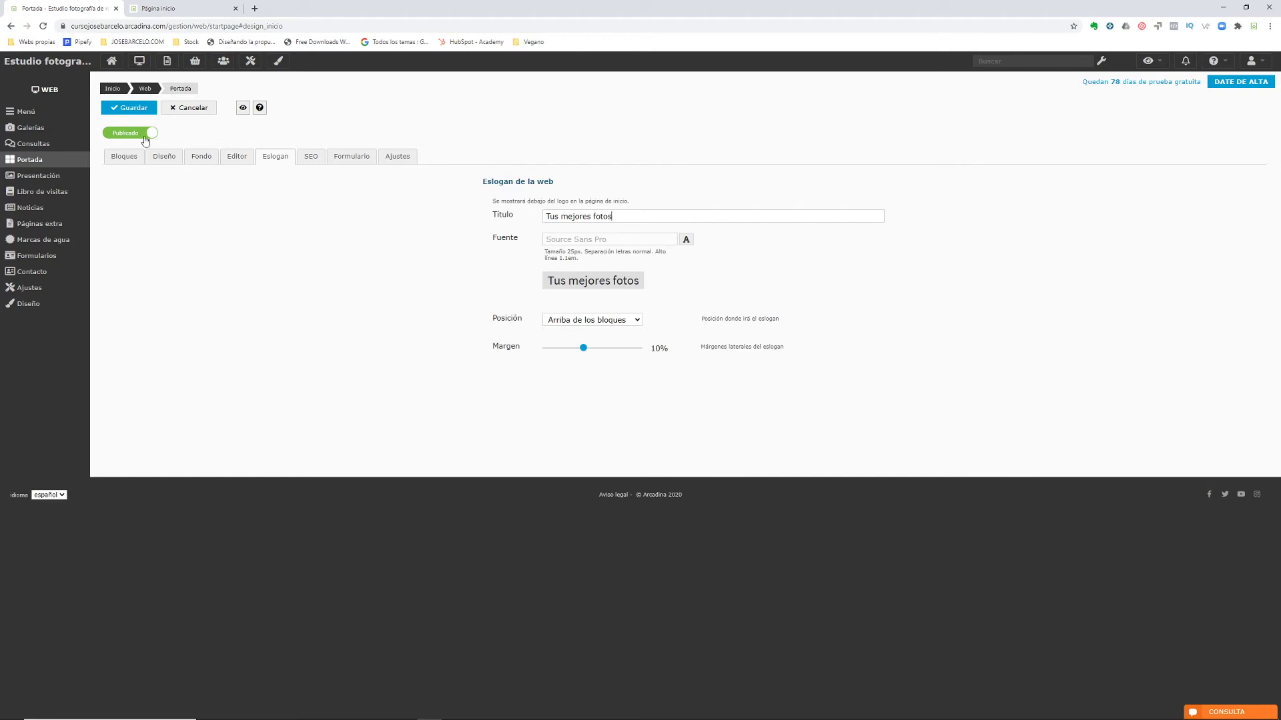
left_click(129, 107)
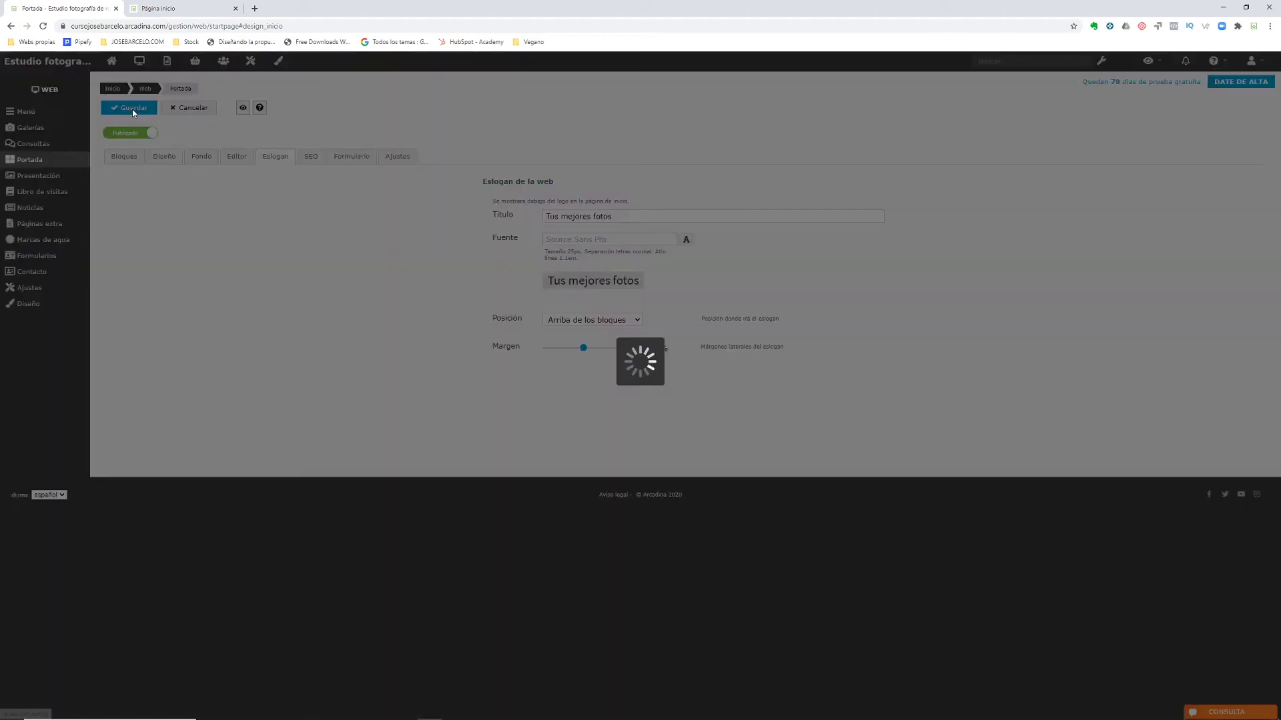
left_click(177, 12)
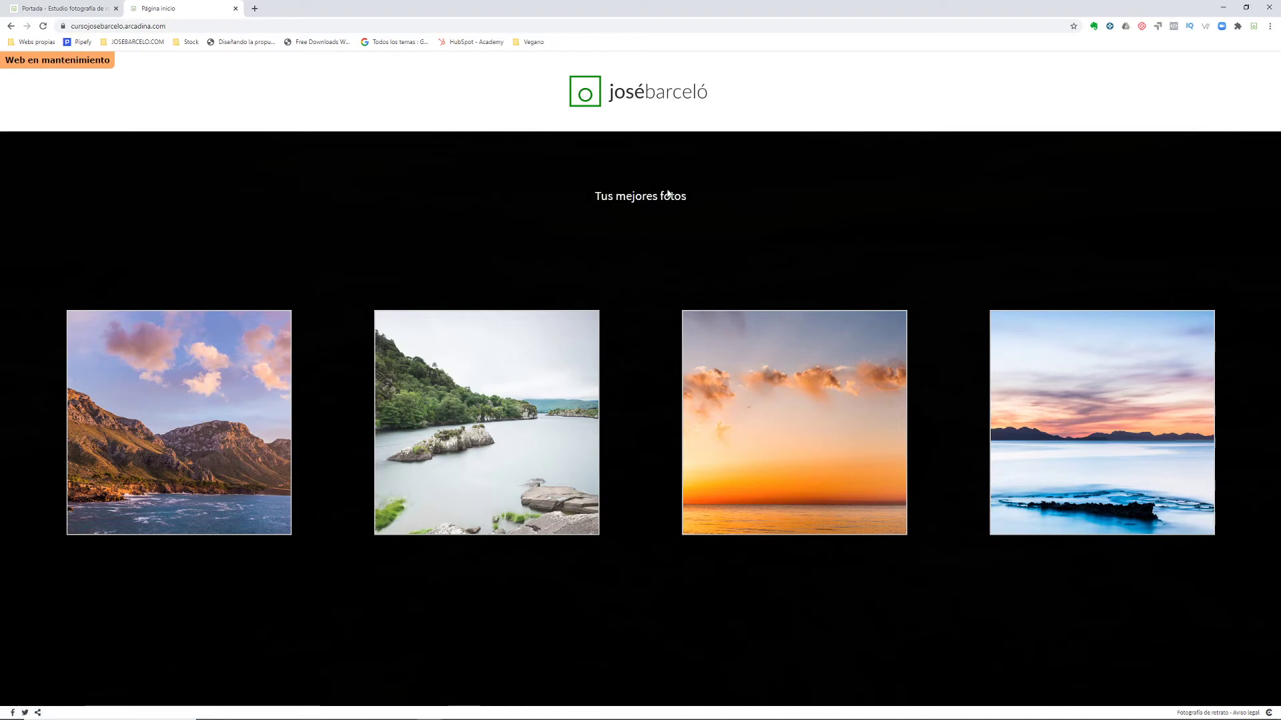
left_click(42, 10)
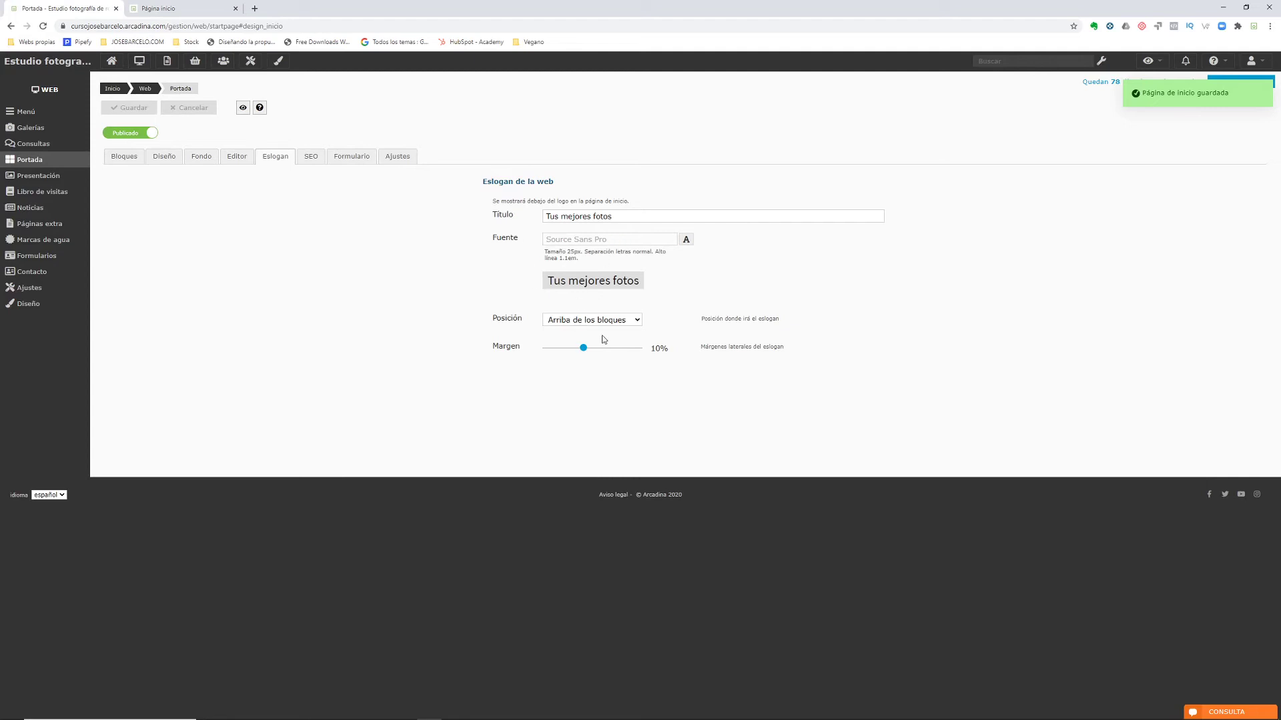
Add the Contacto form to the Portada, save it and check the form on the reloaded public cover page.
left_click(311, 157)
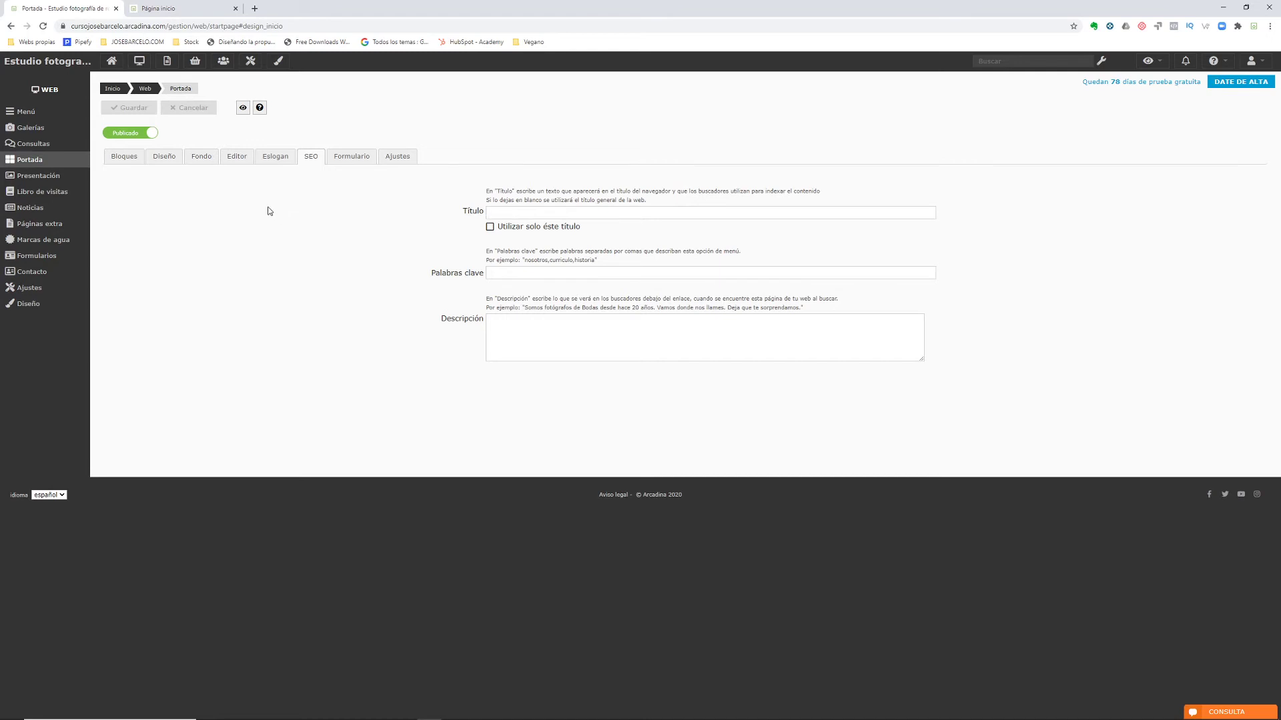
left_click(352, 157)
left_click(594, 204)
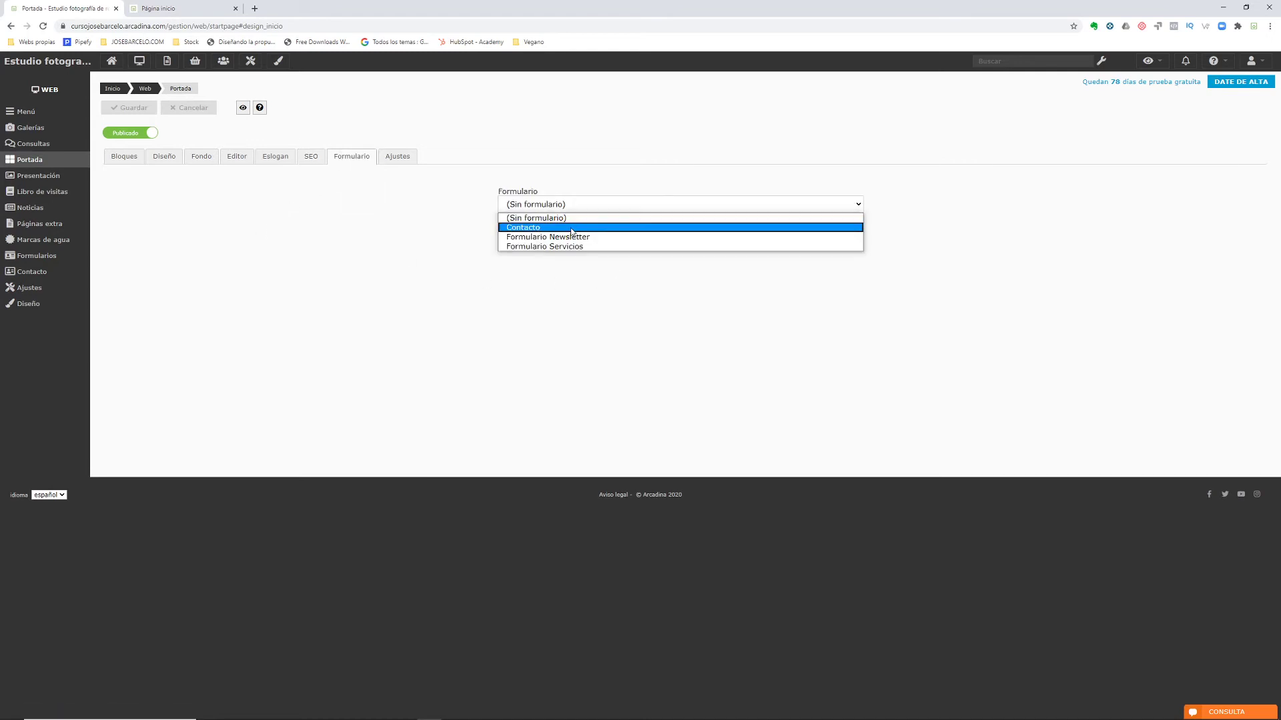
left_click(572, 228)
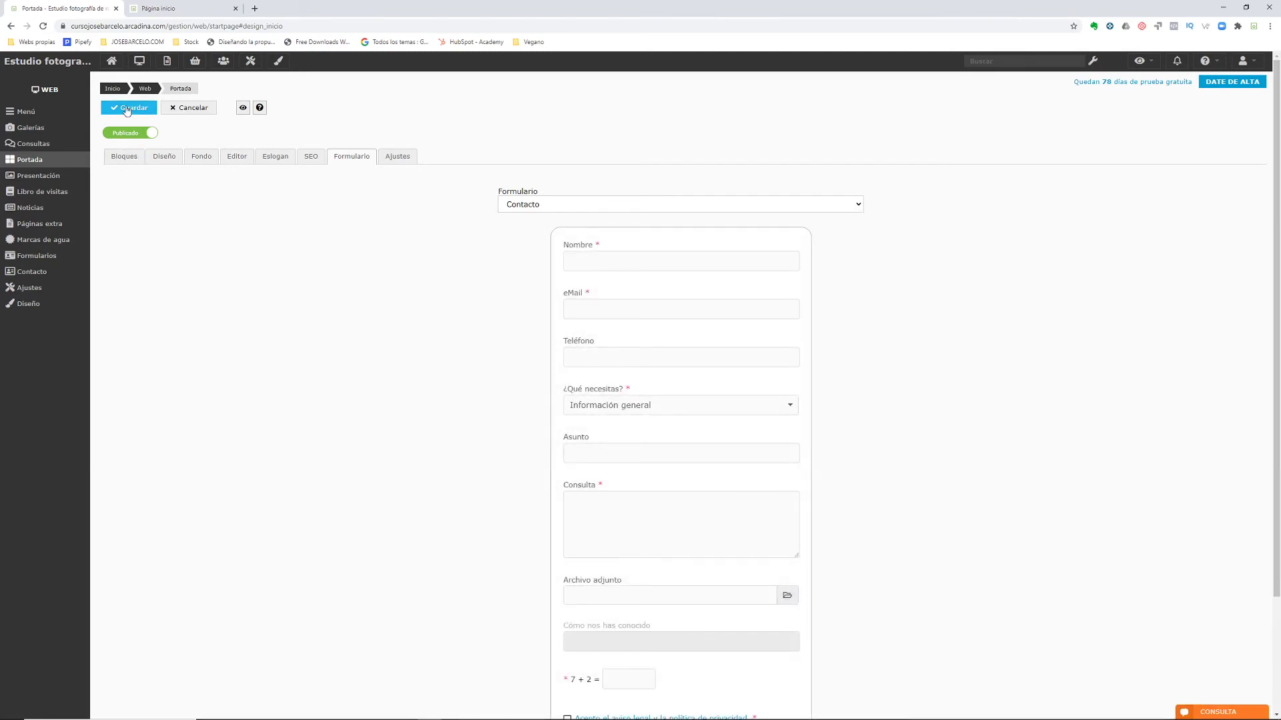
left_click(148, 103)
left_click(160, 8)
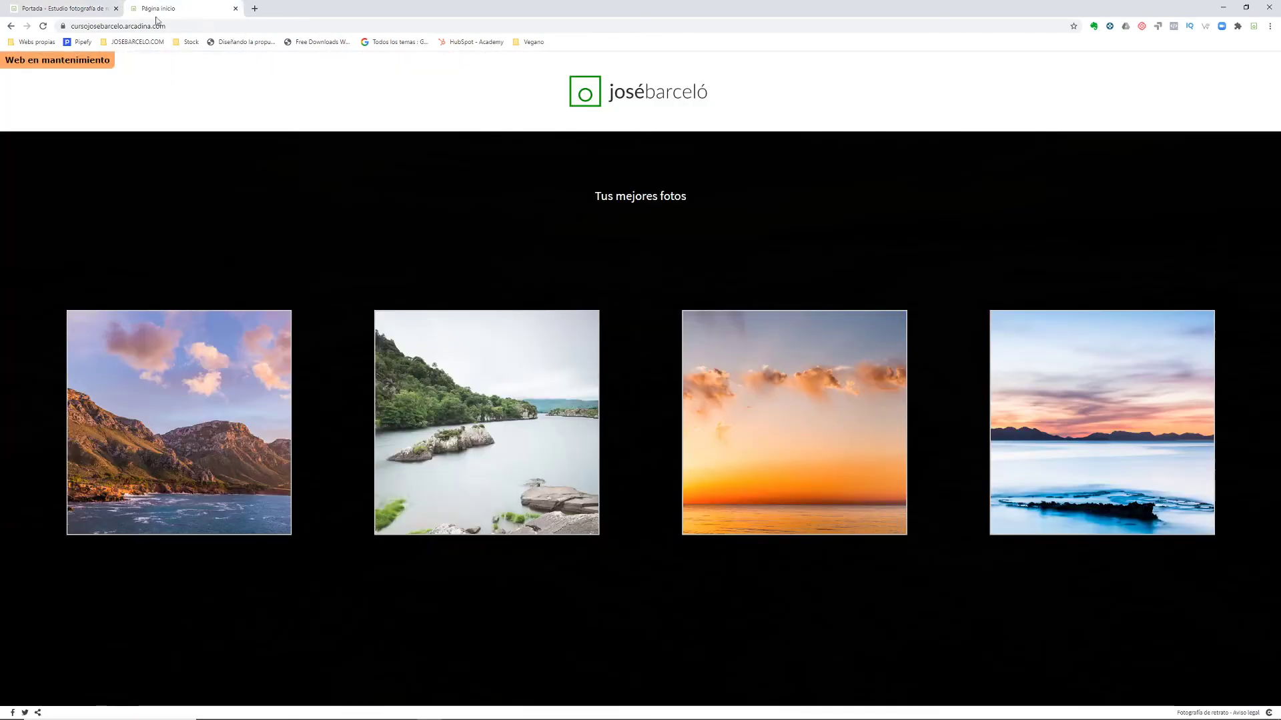
left_click(43, 26)
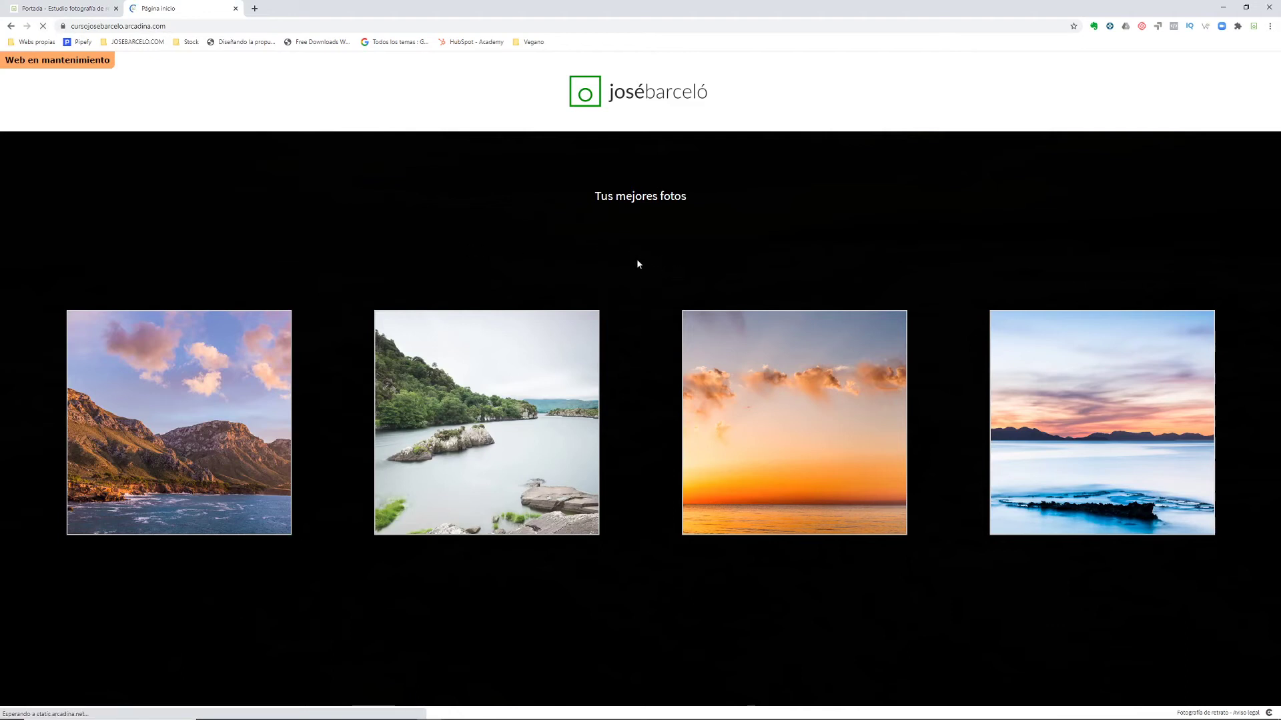
scroll(609, 254, "down", 8)
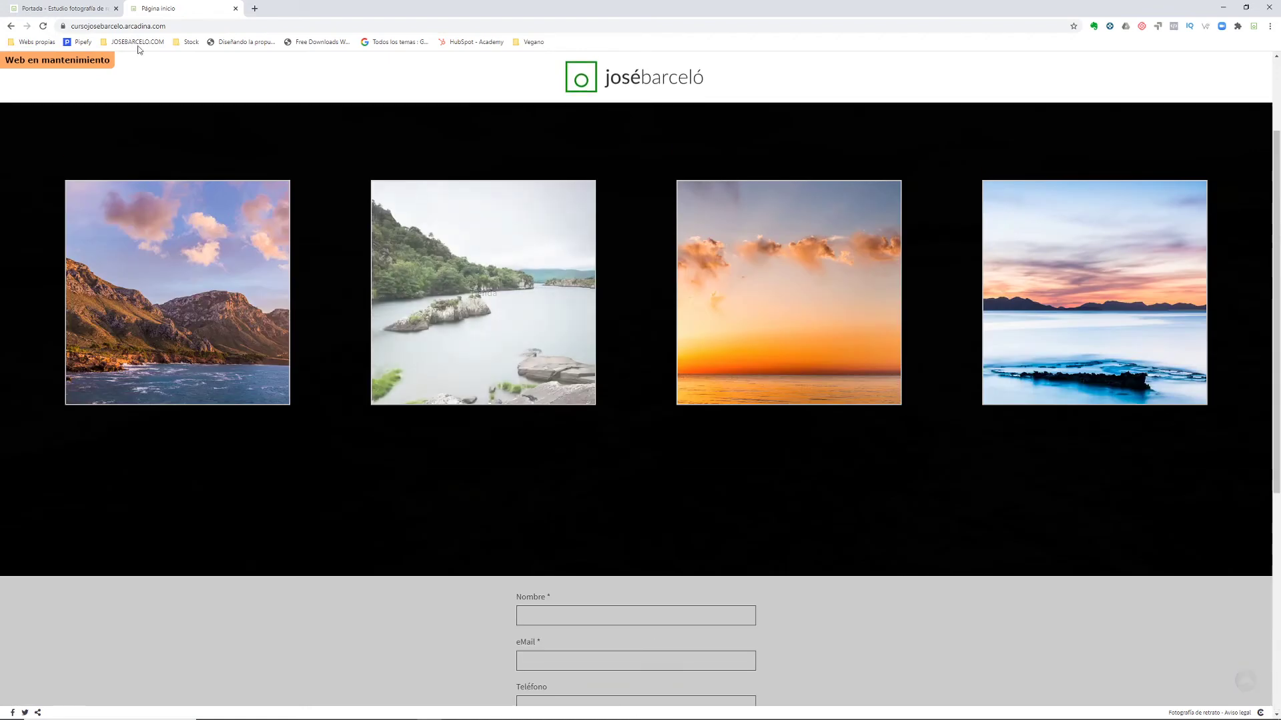
Upload the nine images Web - Impresiones-01 to Web - Impresiones-09 to the Presentación without a watermark.
left_click(73, 9)
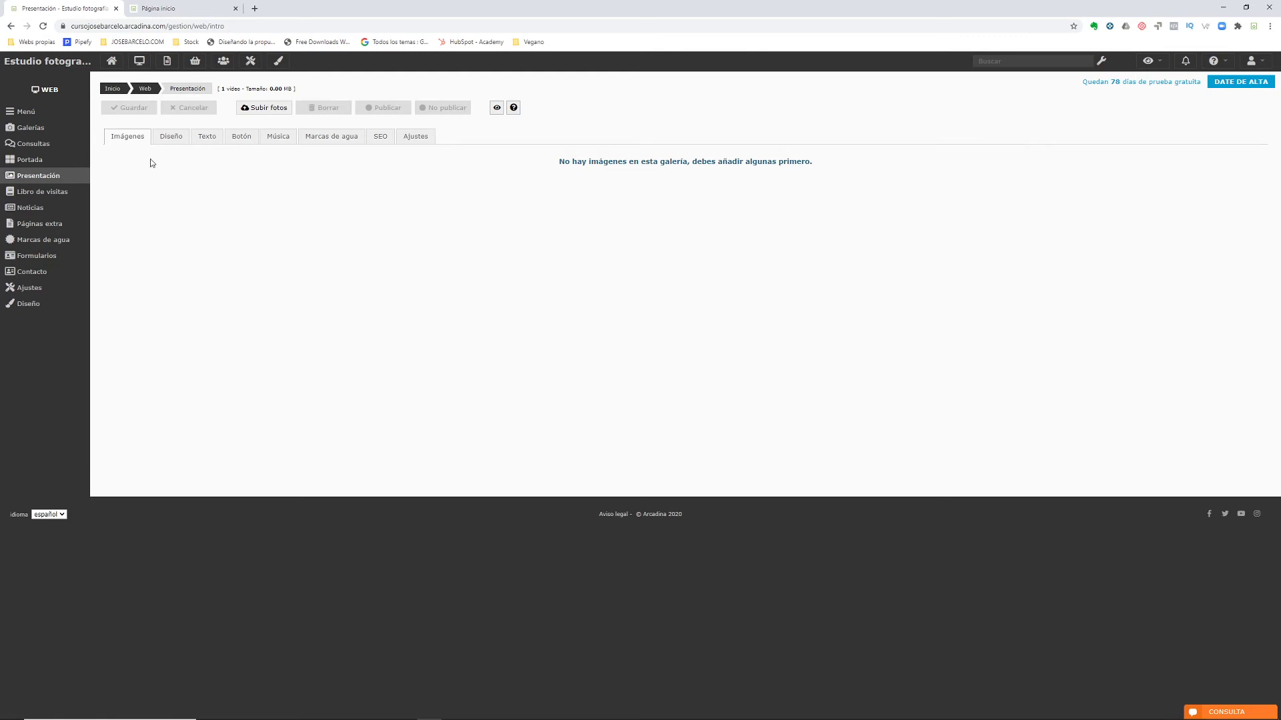
left_click(265, 108)
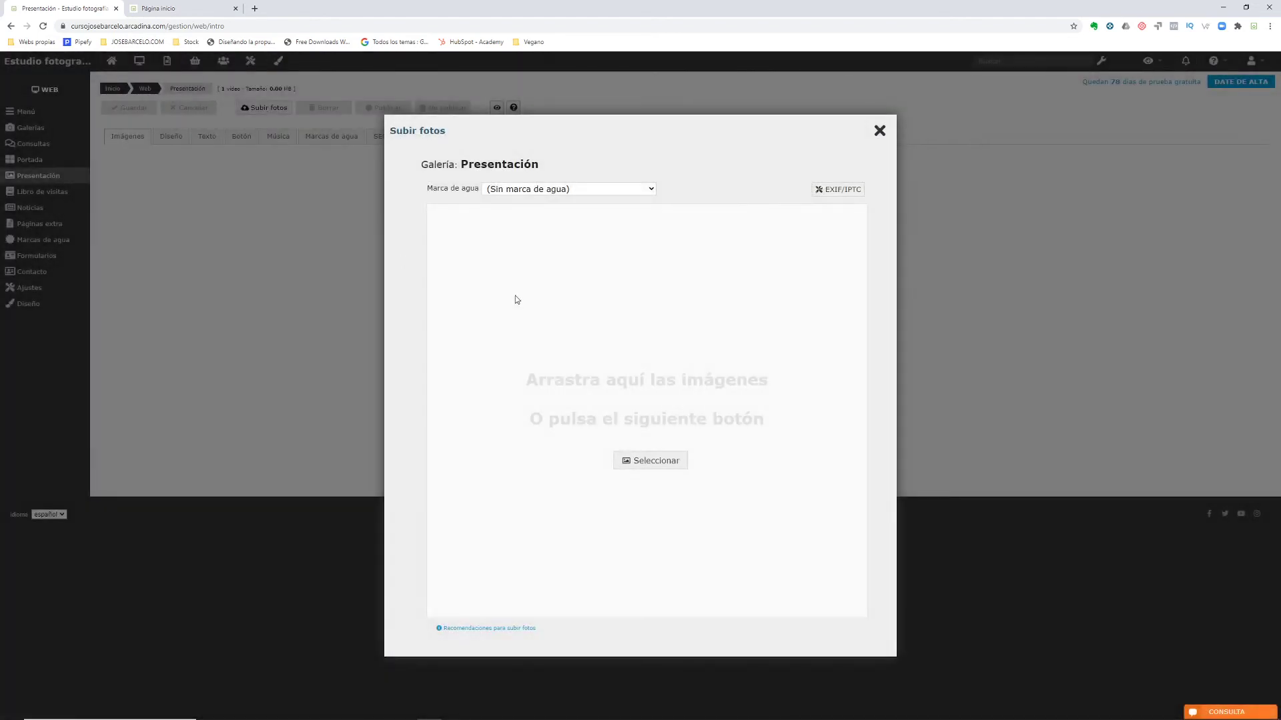
left_click(656, 461)
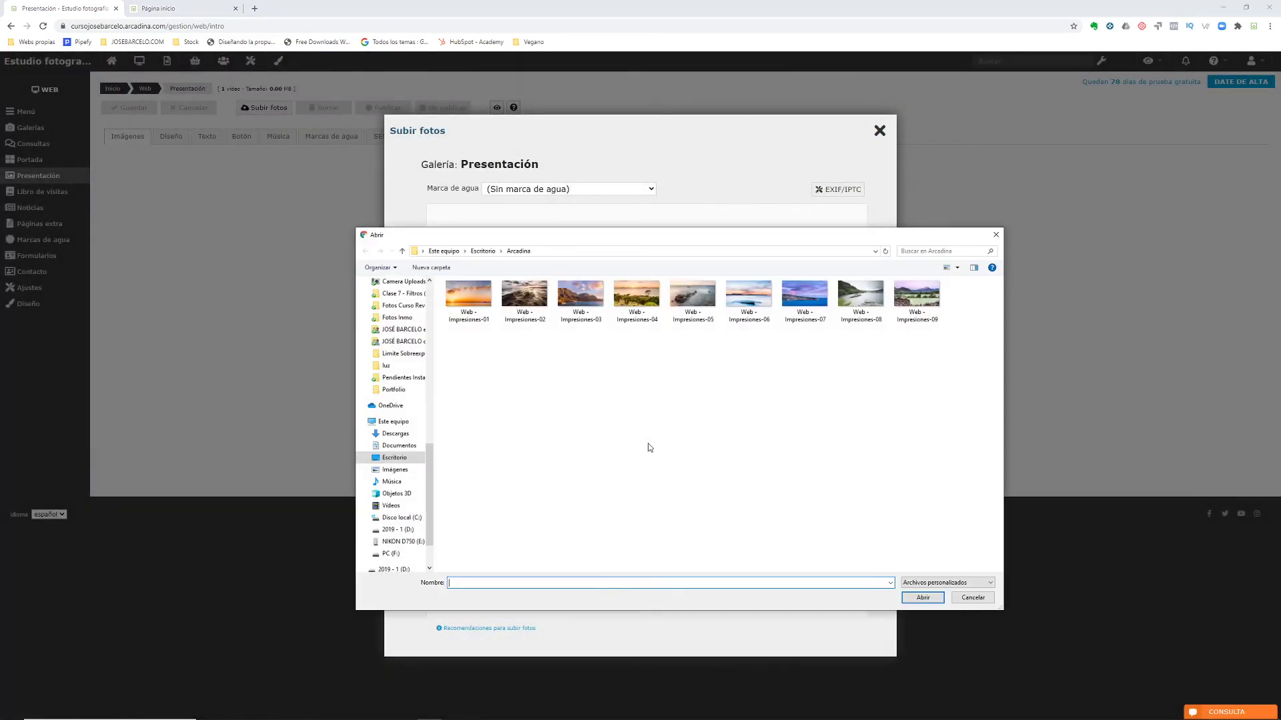
left_click_drag(464, 355, 911, 297)
left_click(922, 598)
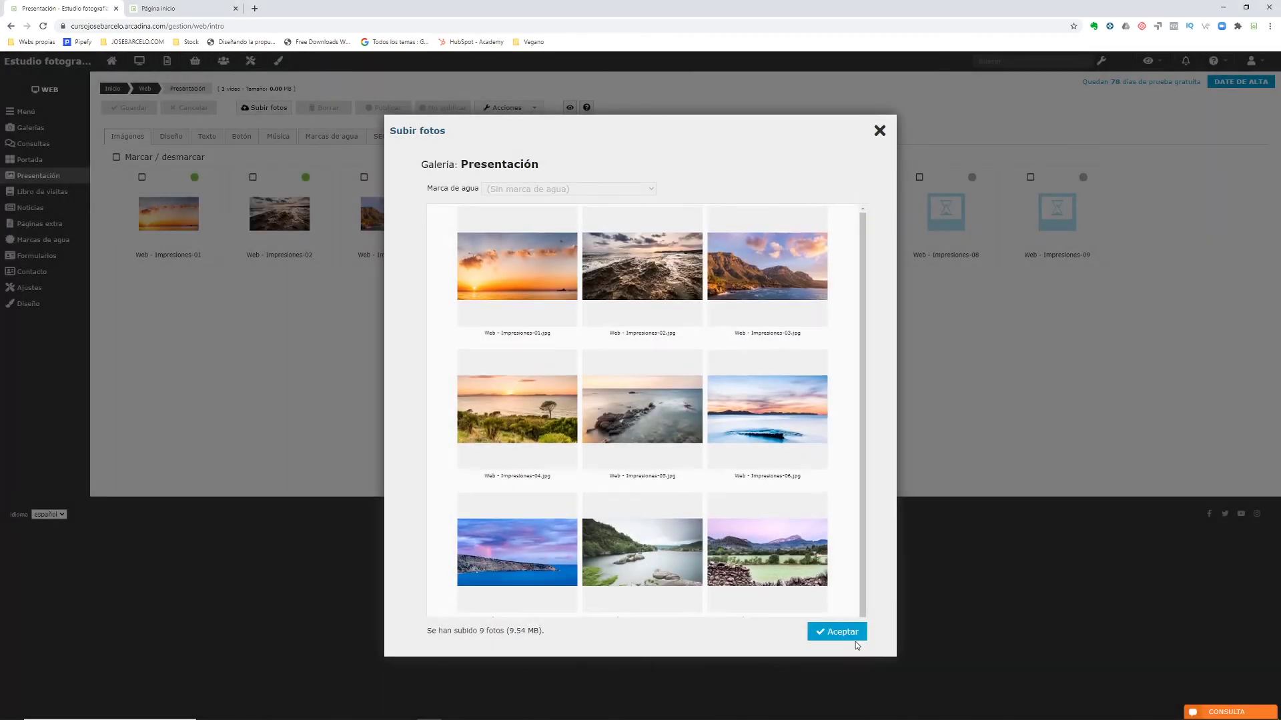
left_click(854, 642)
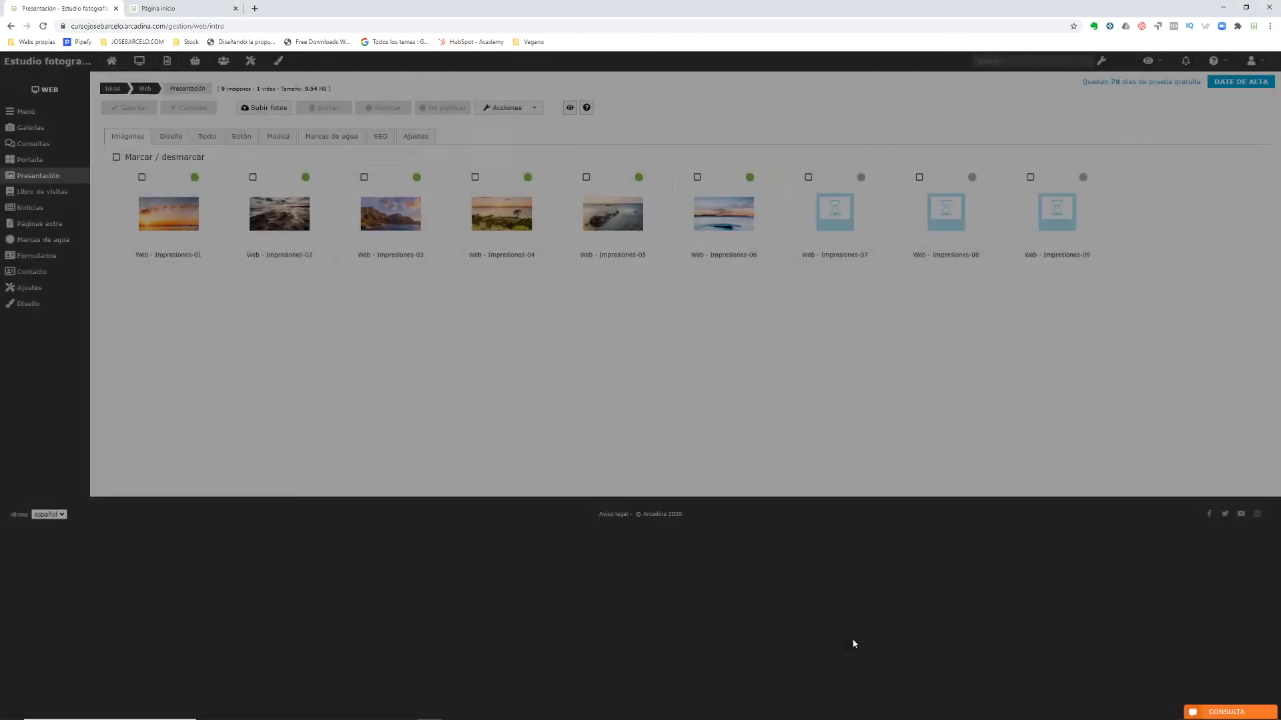
Check the uploaded images in the Presentación and view it on the public website through the cover's Web block.
left_click(158, 8)
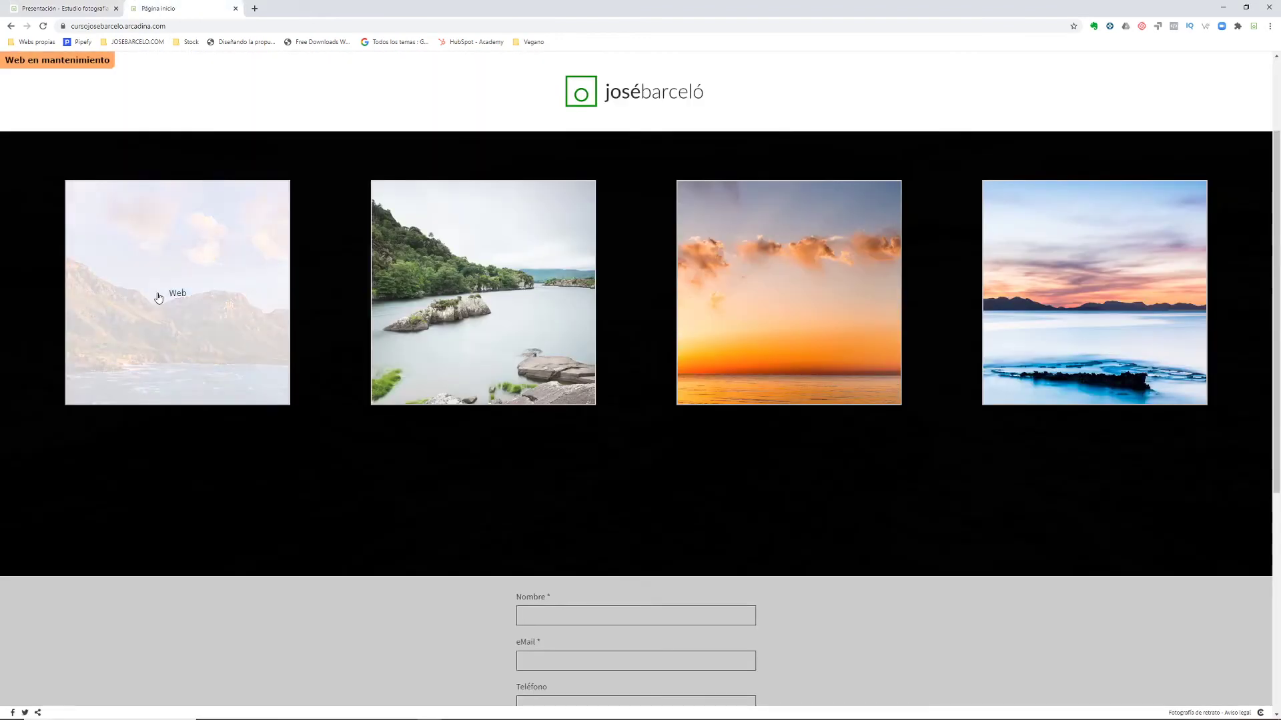
left_click(80, 4)
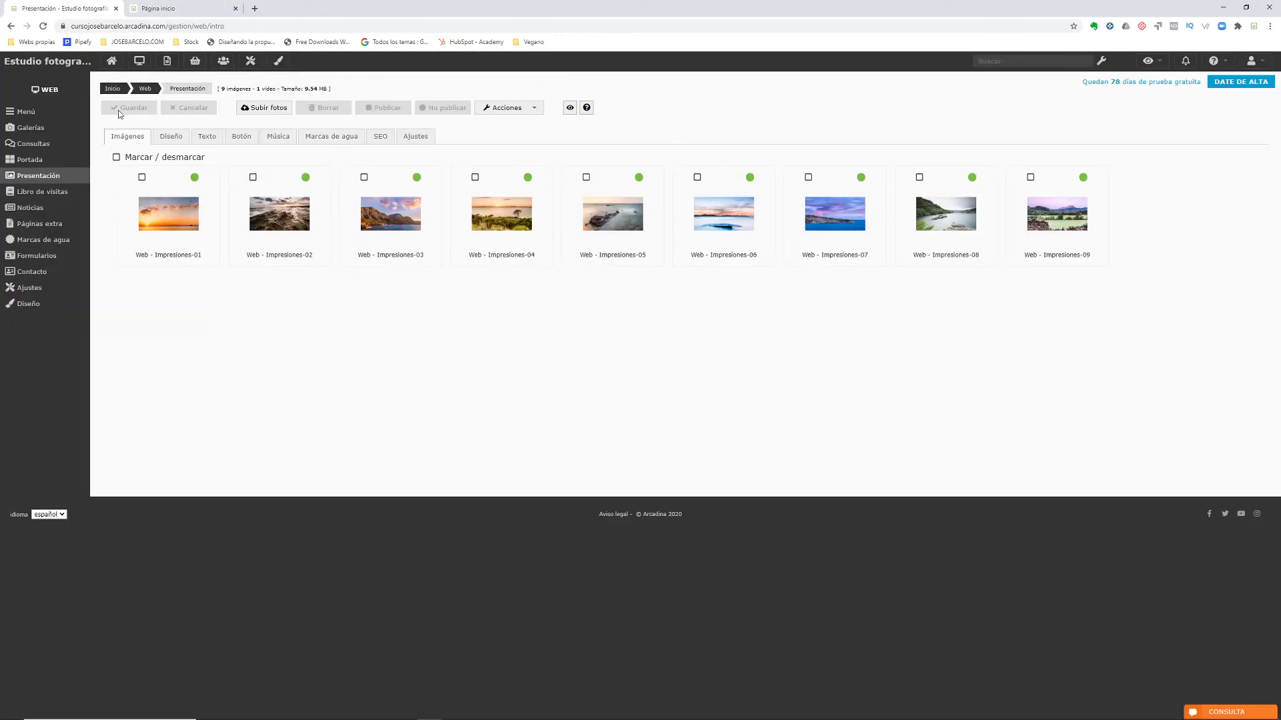
left_click(158, 8)
left_click(218, 344)
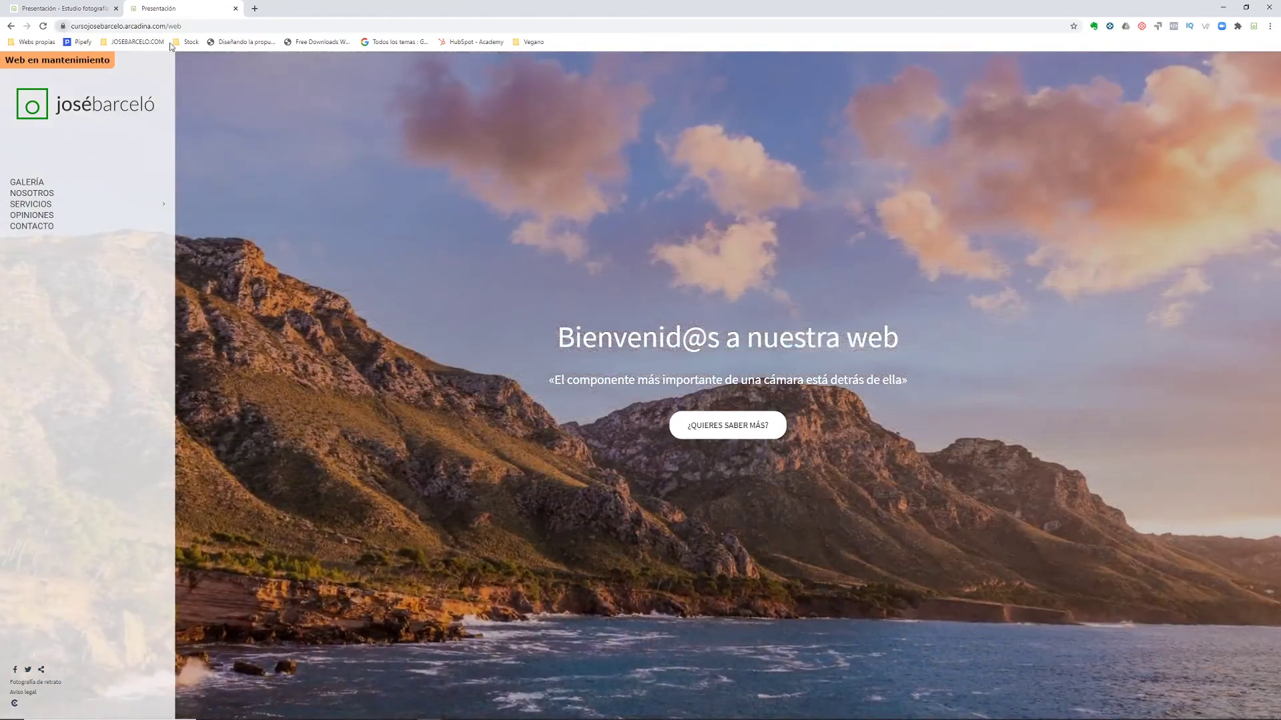
Look through the Libro de visitas, Noticias and Páginas extra sections of the management panel.
left_click(63, 8)
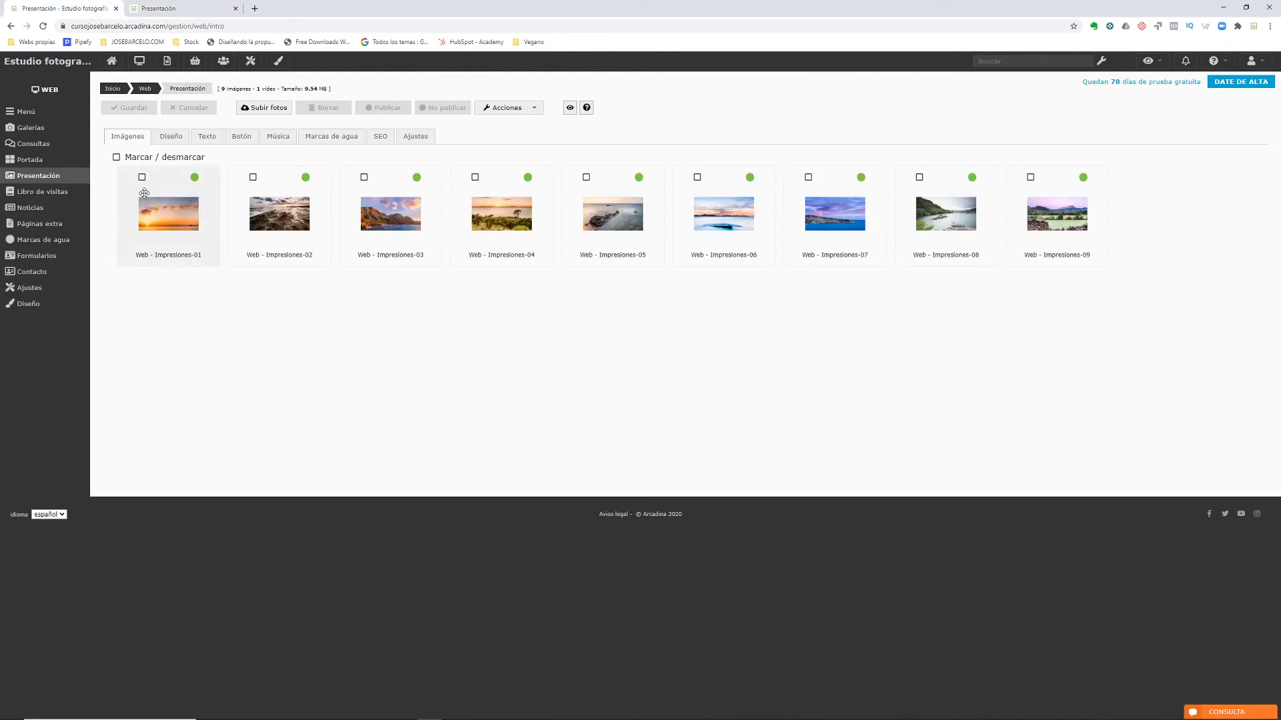
left_click(66, 193)
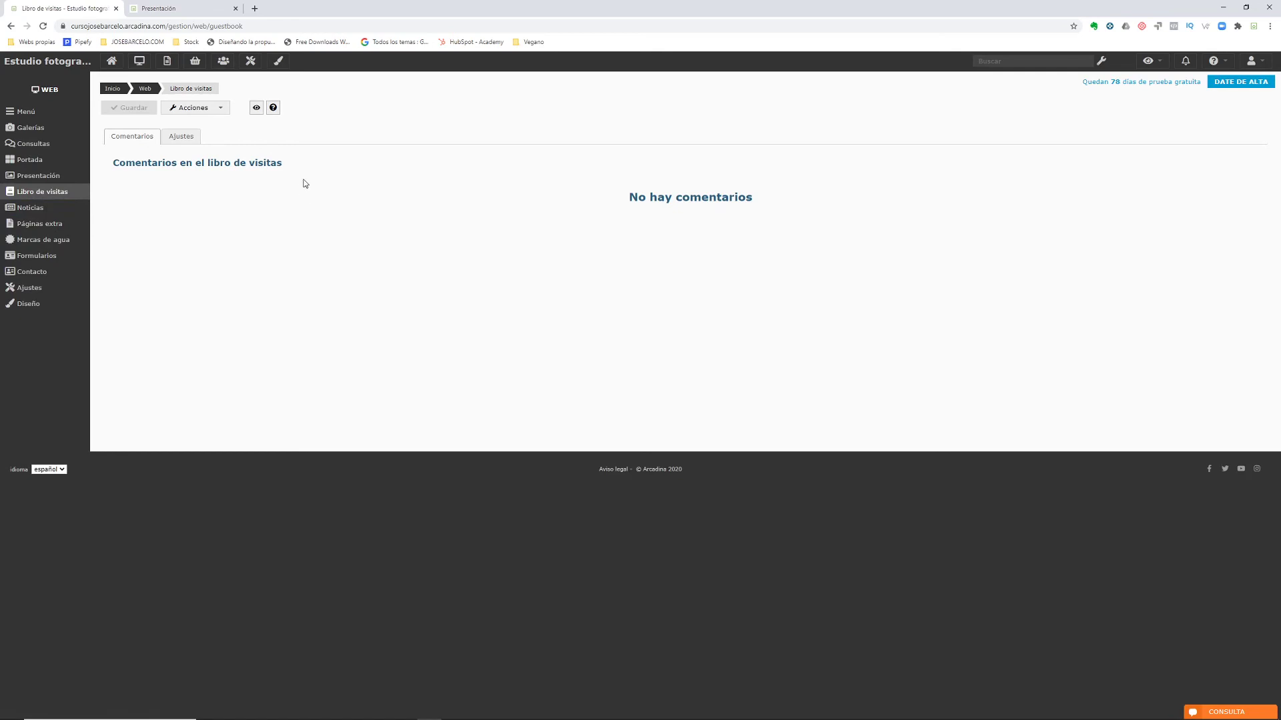
left_click(68, 210)
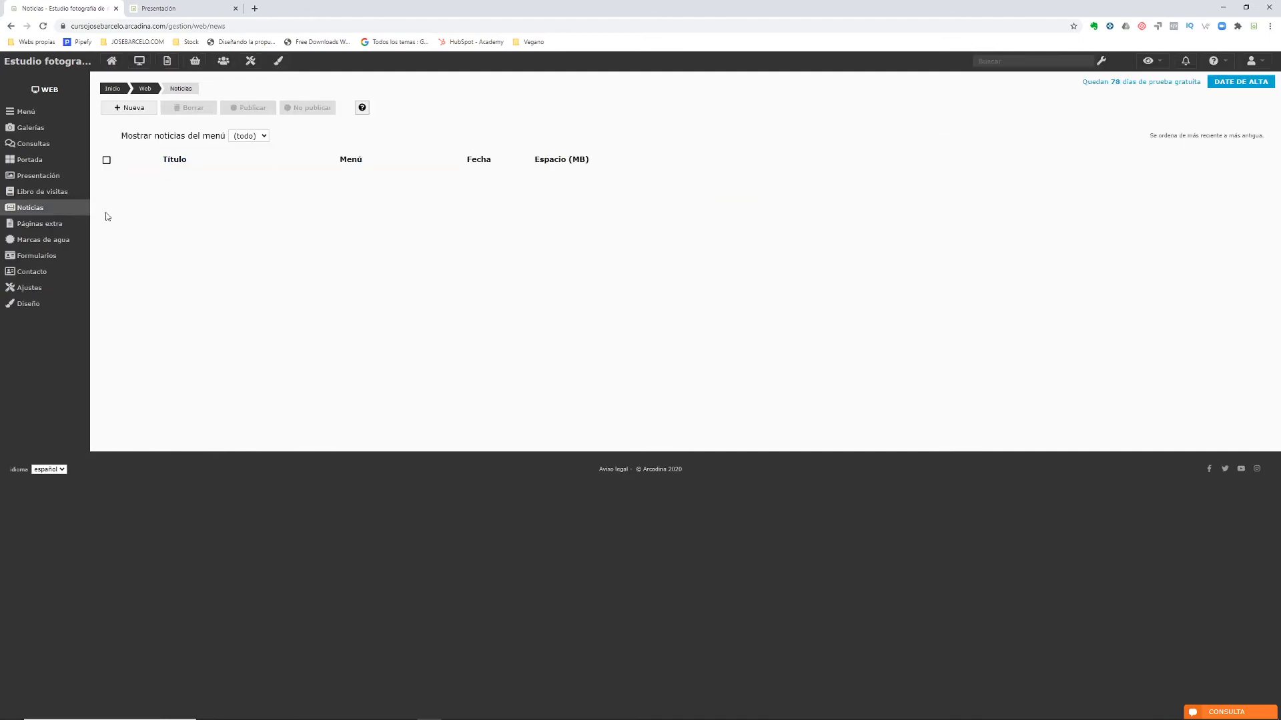
left_click(55, 224)
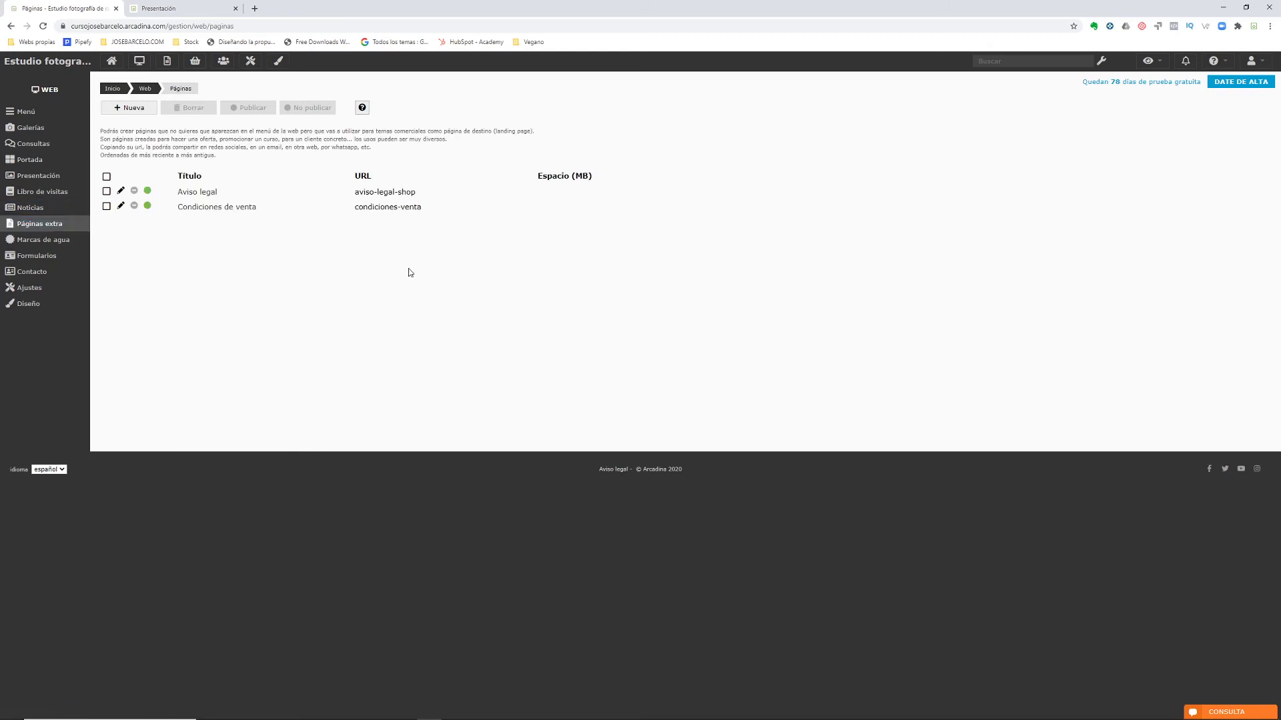
Create a new image watermark named Marca de agua and upload the "blanco todo" logo PNG from the Logos folder.
left_click(36, 241)
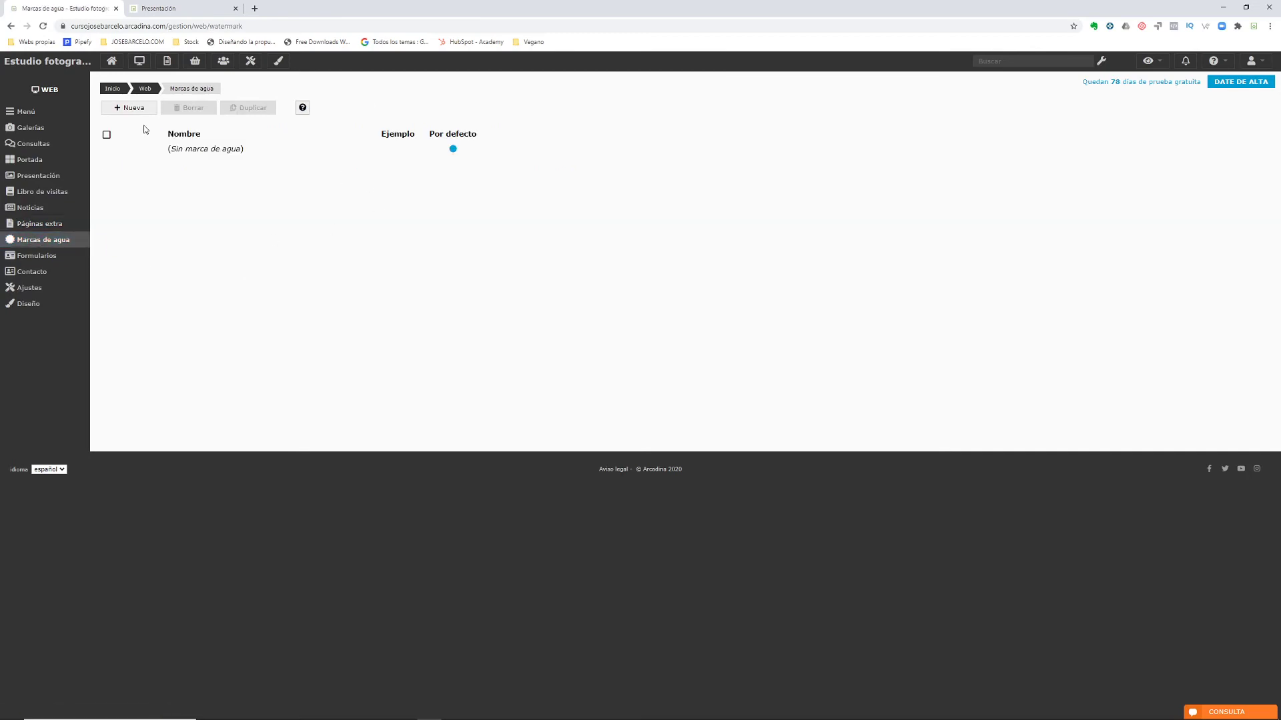
left_click(130, 108)
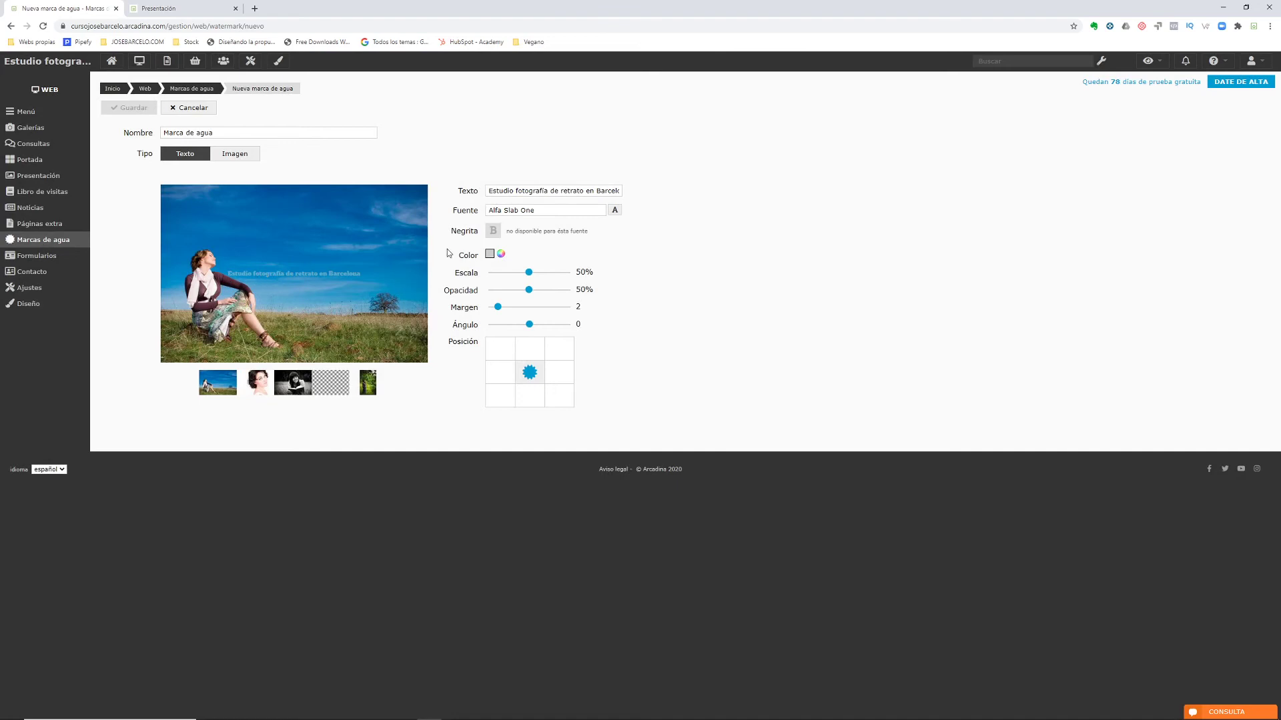
left_click_drag(499, 193, 639, 192)
left_click(235, 154)
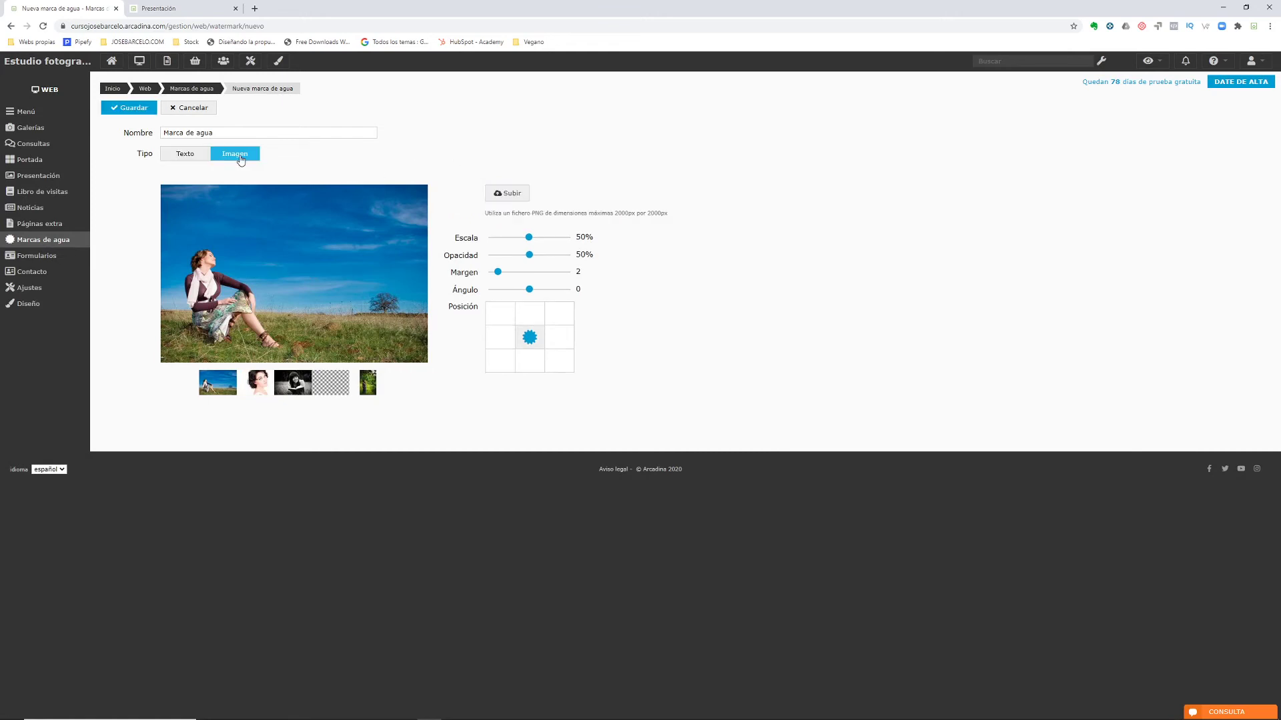
left_click(510, 194)
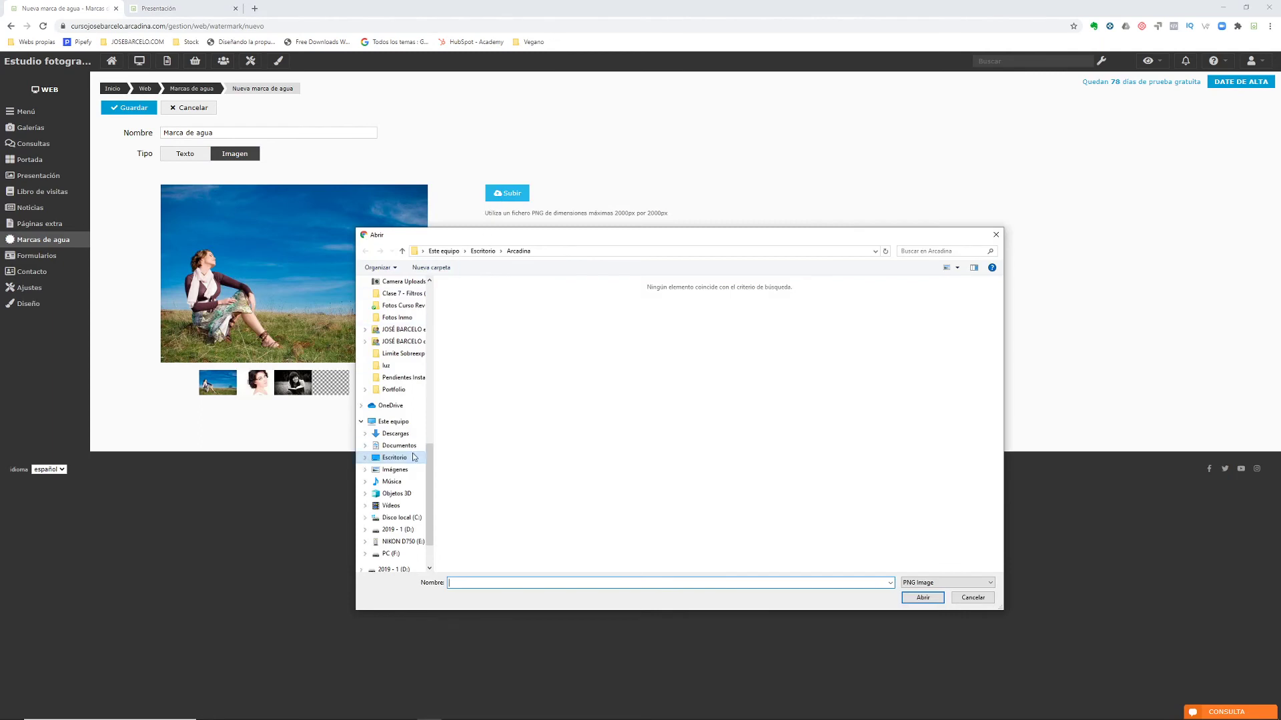
scroll(401, 374, "up", 3)
scroll(400, 375, "up", 10)
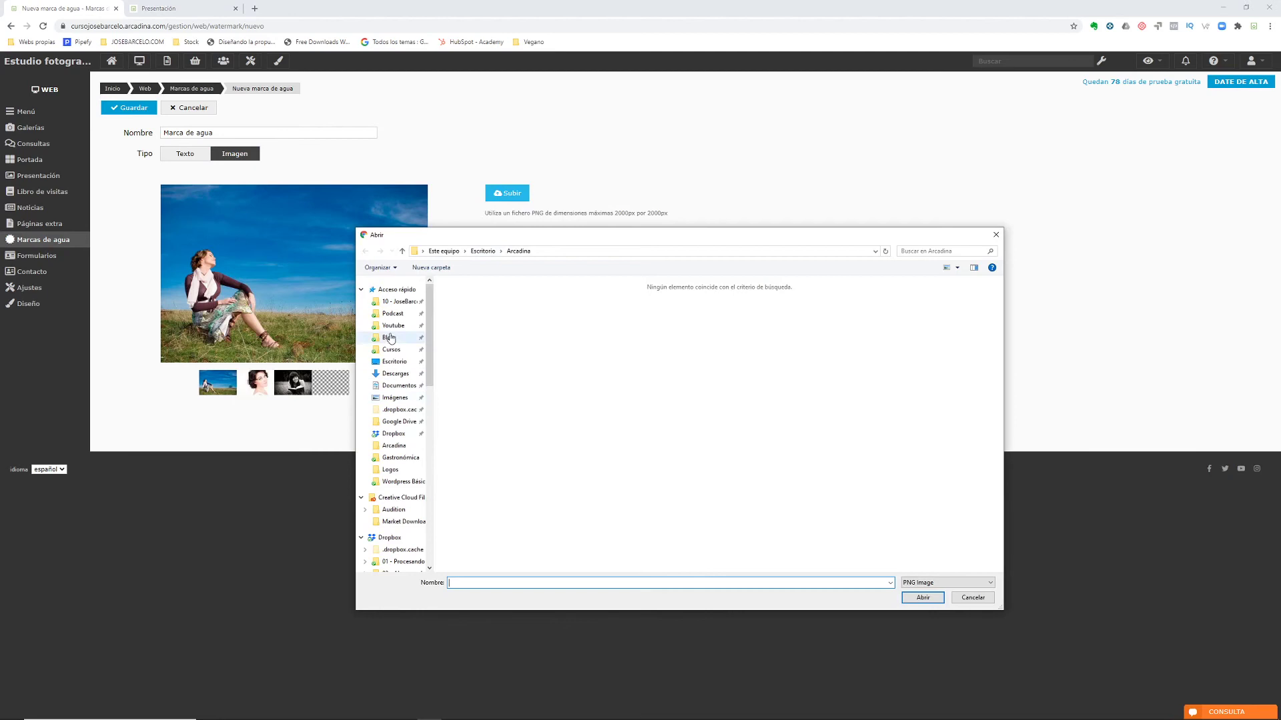
left_click(400, 302)
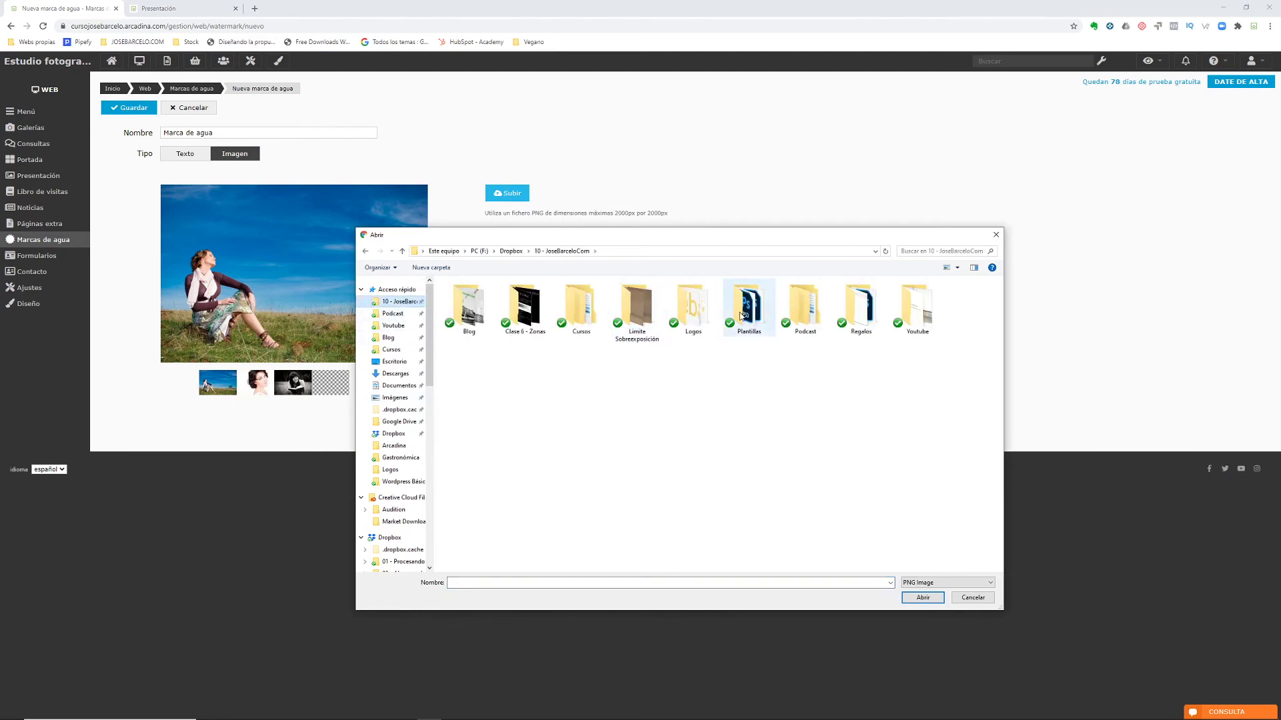
double_click(693, 306)
left_click(623, 319)
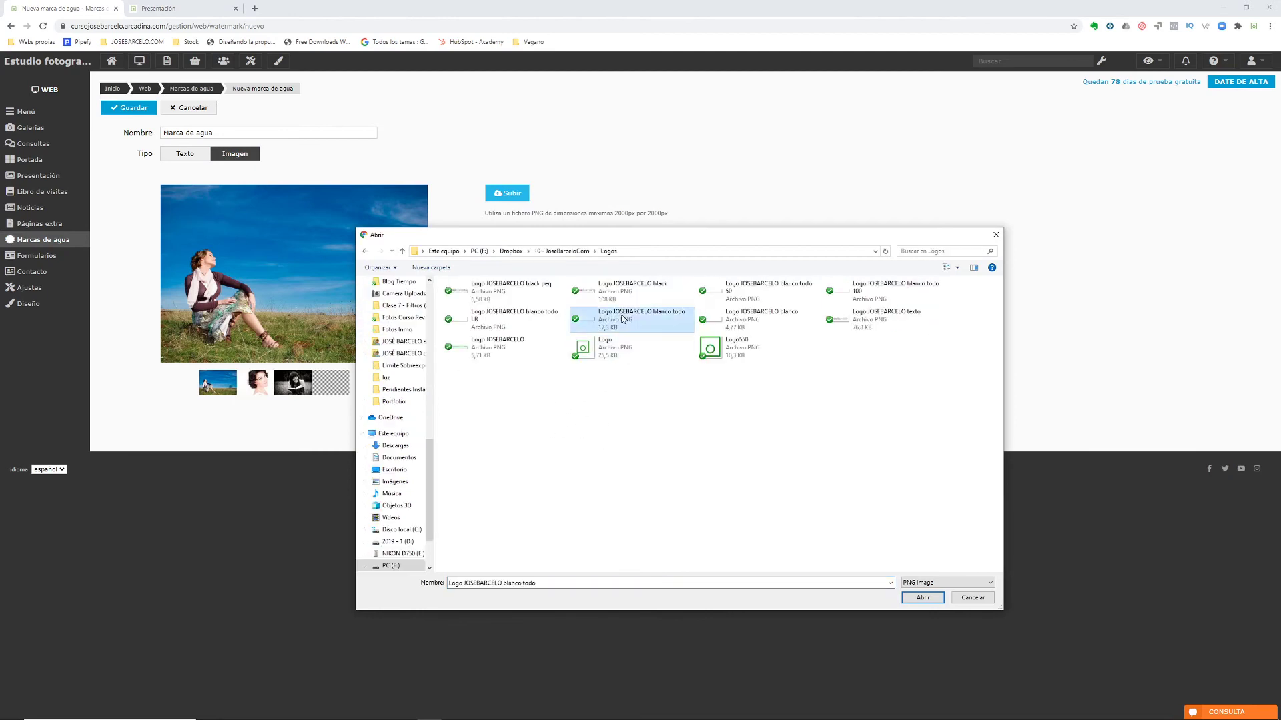
double_click(622, 319)
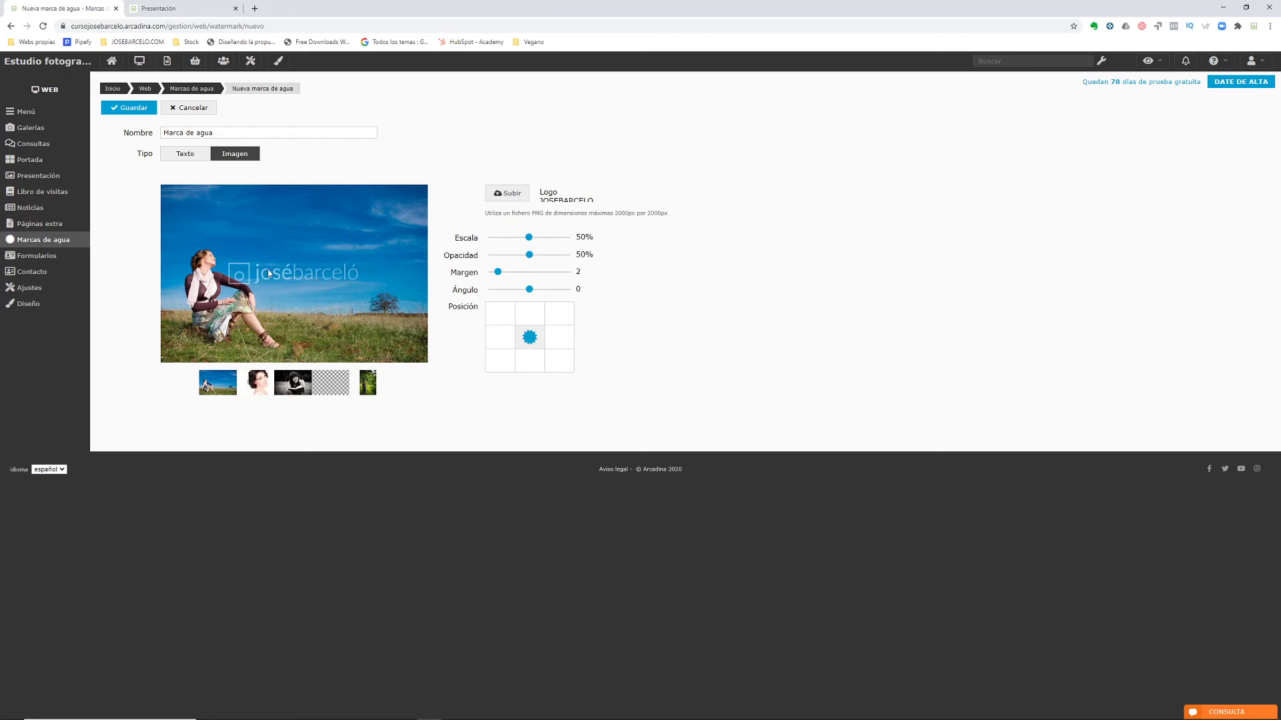
Set the watermark's scale to 33%, keep it in the centre position of the photo and save it.
mouse_move(529, 238)
left_mouse_down()
mouse_move(551, 238)
mouse_move(516, 238)
left_mouse_up()
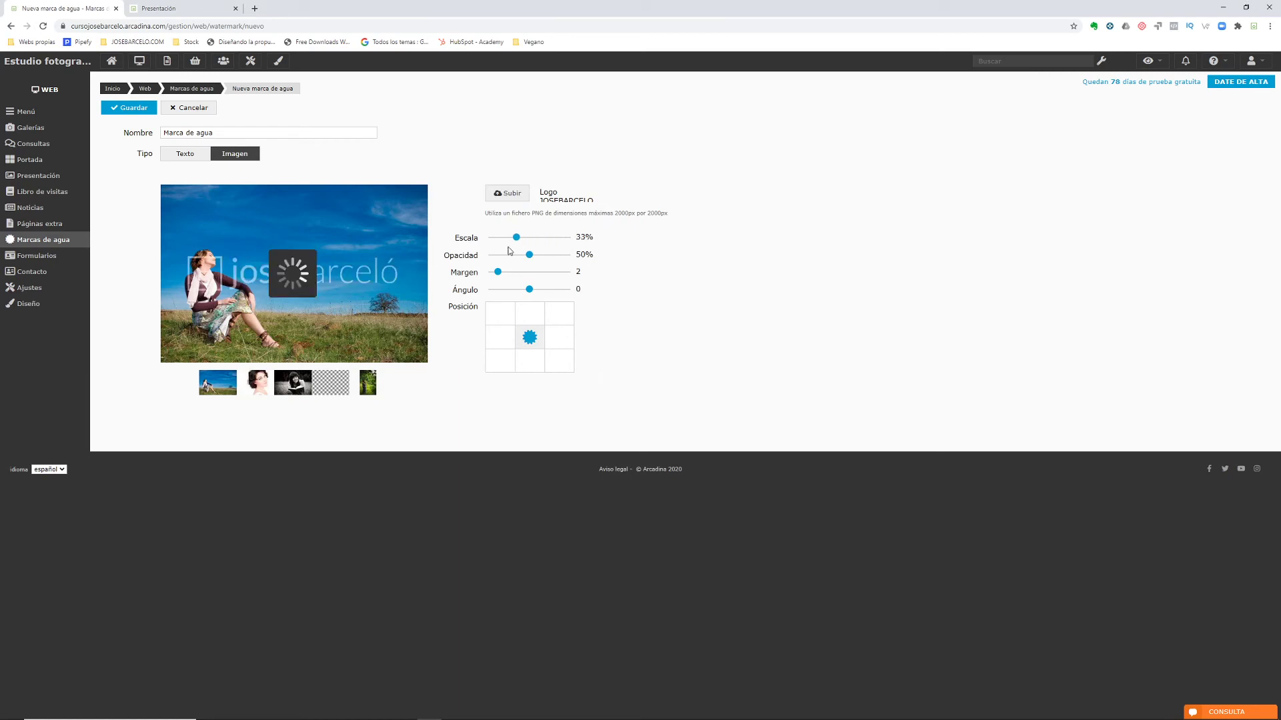
left_click(530, 361)
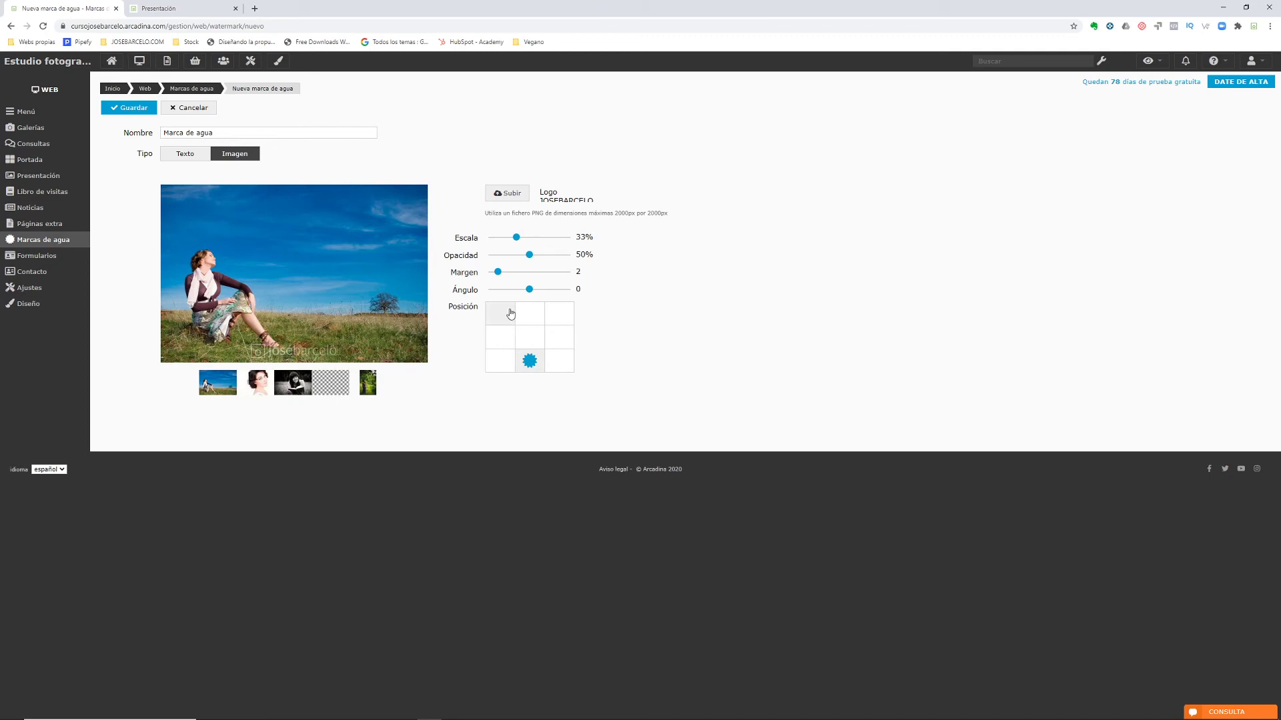
left_click(530, 337)
left_click(135, 108)
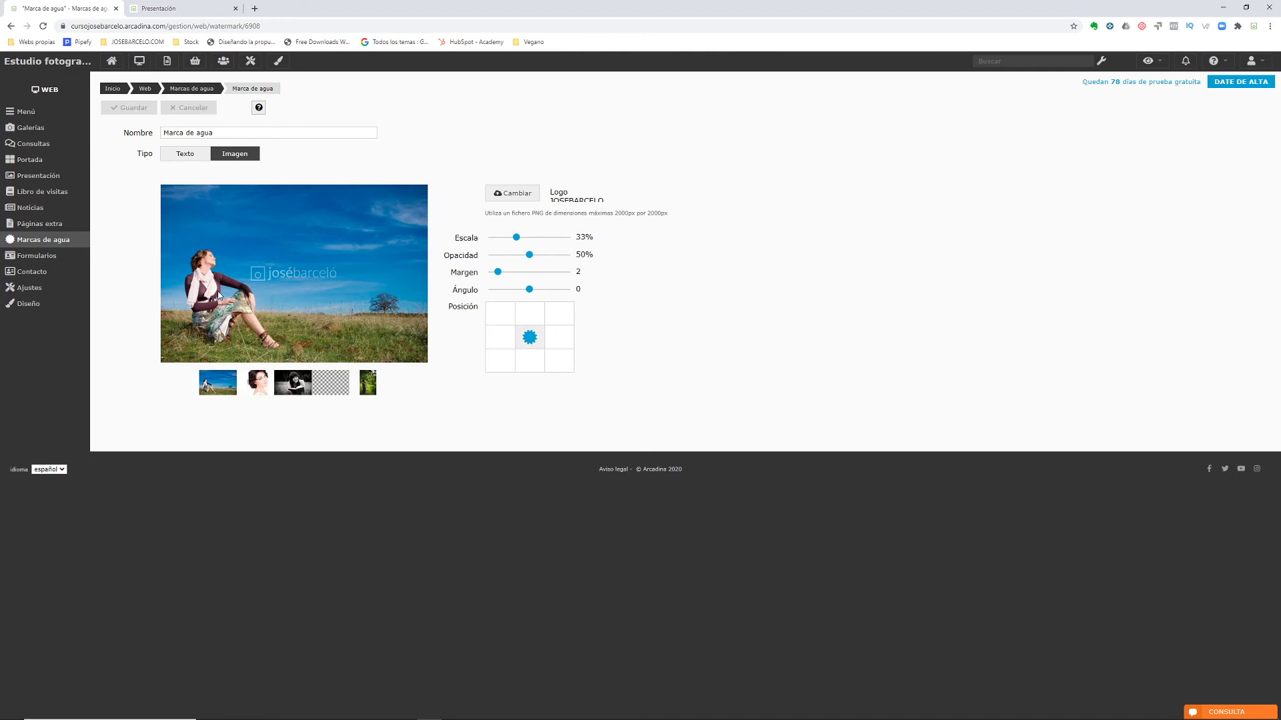
Examine the Formularios list, the new form editor and the Datos de contacto, comparing the contact details with the public Contacto page.
left_click(46, 255)
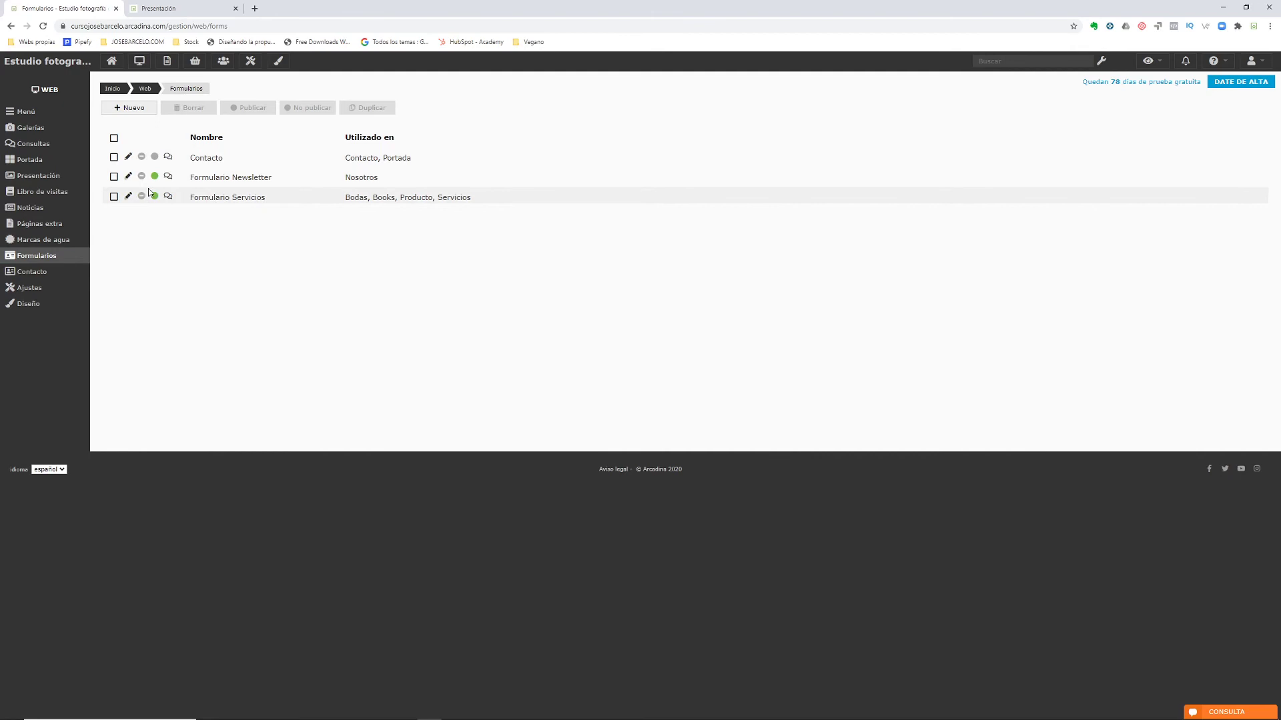
left_click(138, 110)
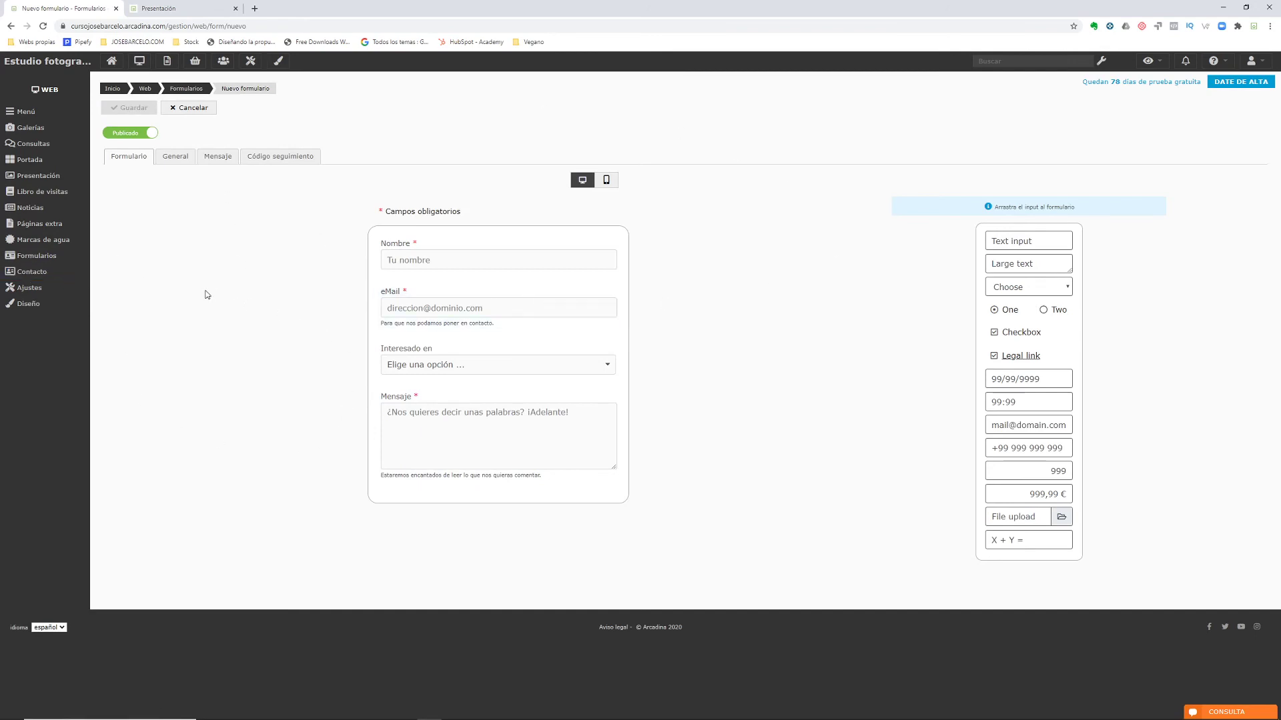
left_click(54, 276)
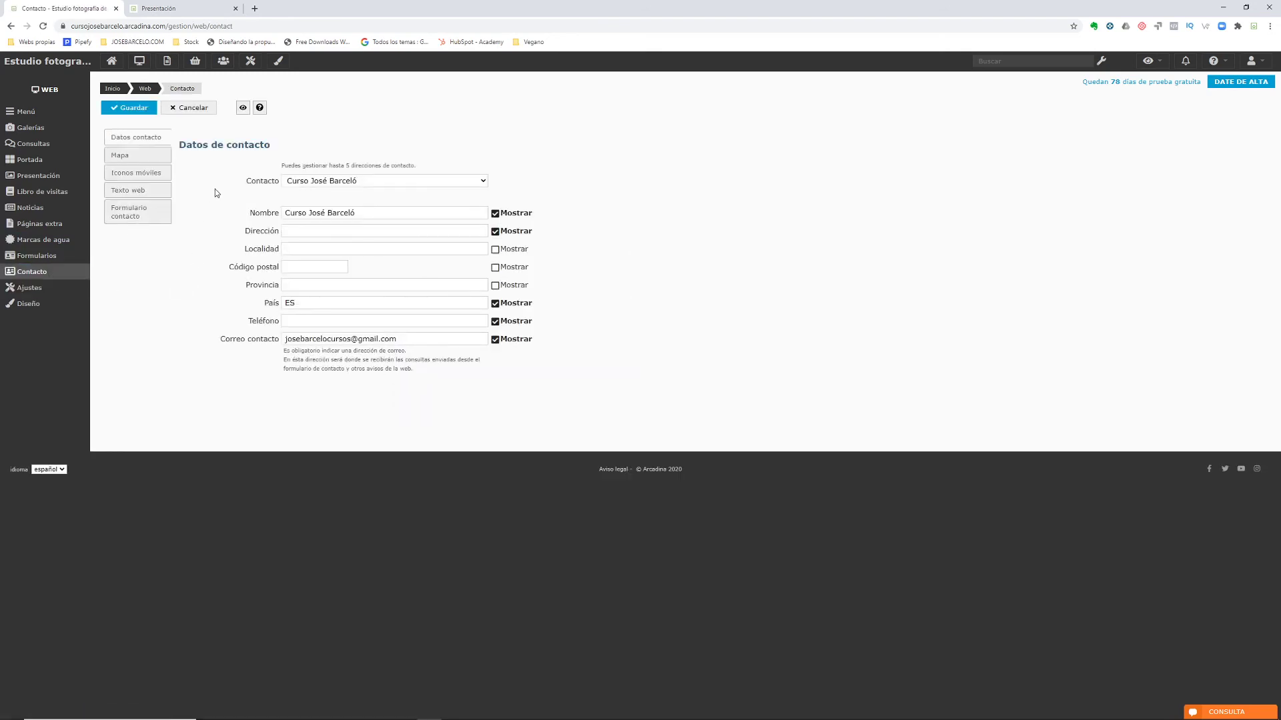
left_click(177, 8)
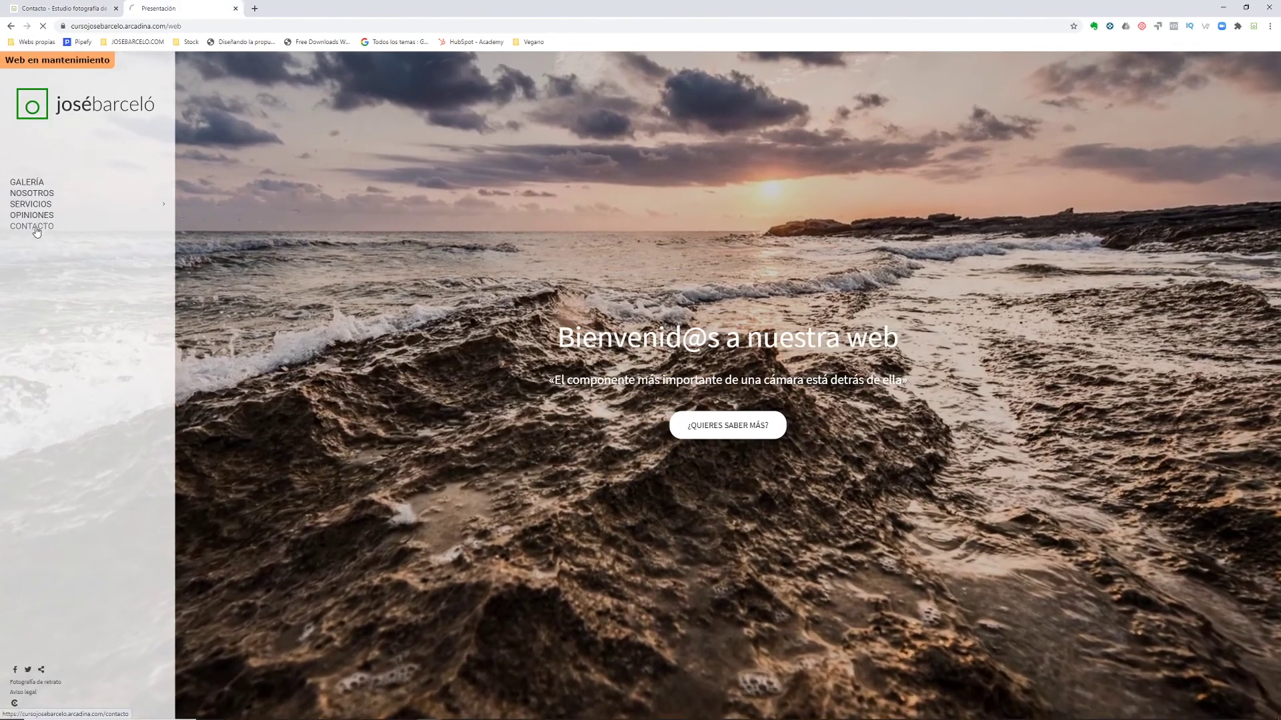
left_click(53, 228)
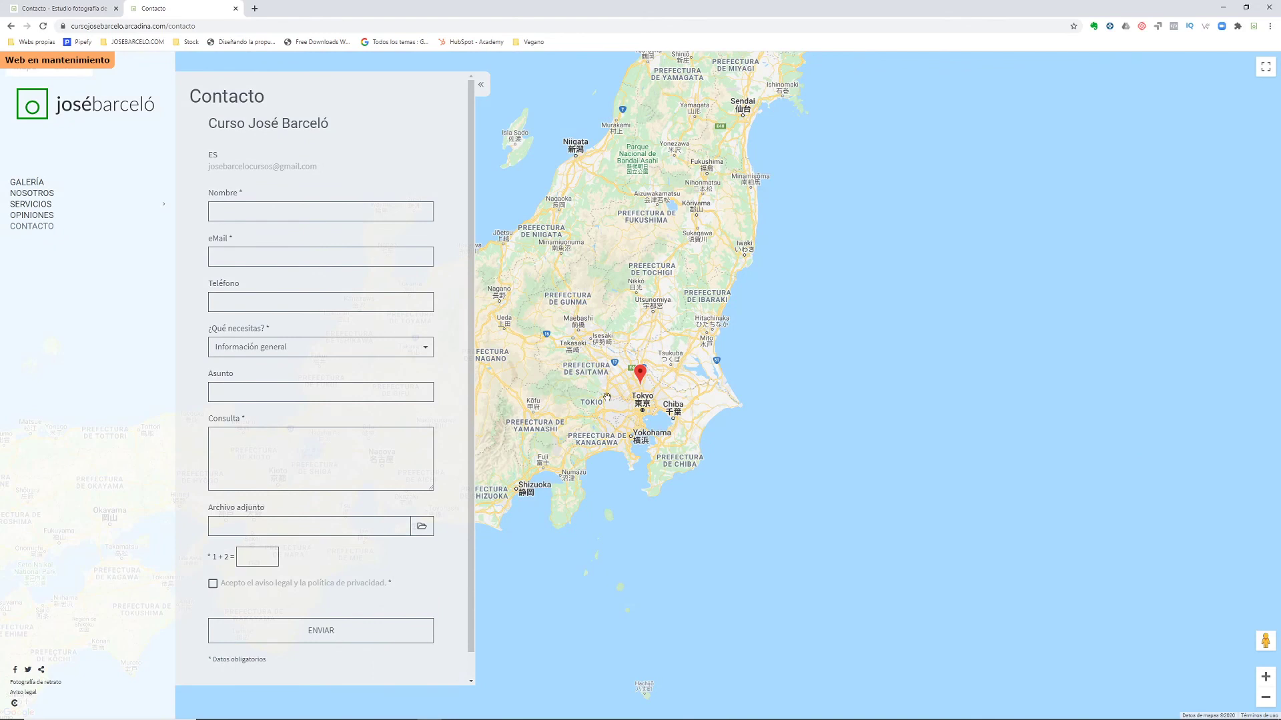
left_click(67, 9)
left_click(338, 229)
left_click(212, 236)
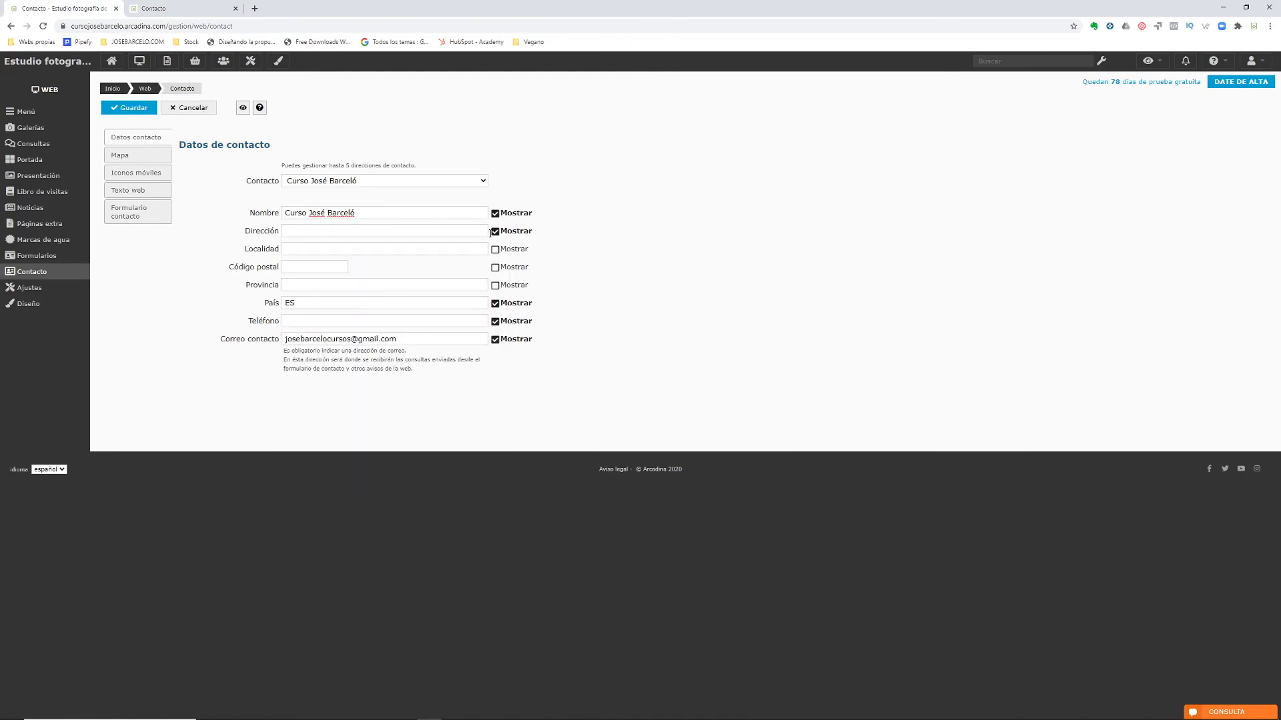
Recentre the contact map using the address search, save the configuration and check the map on the reloaded public Contacto page.
left_click(131, 155)
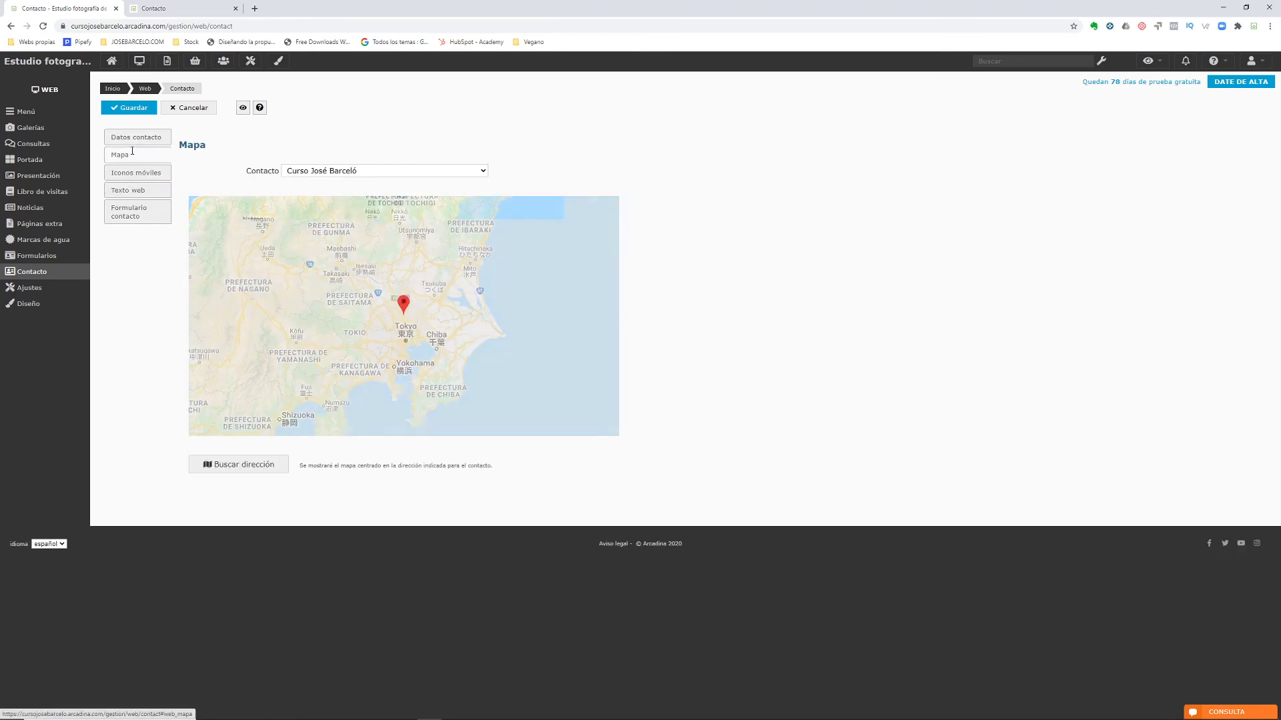
left_click_drag(427, 340, 301, 326)
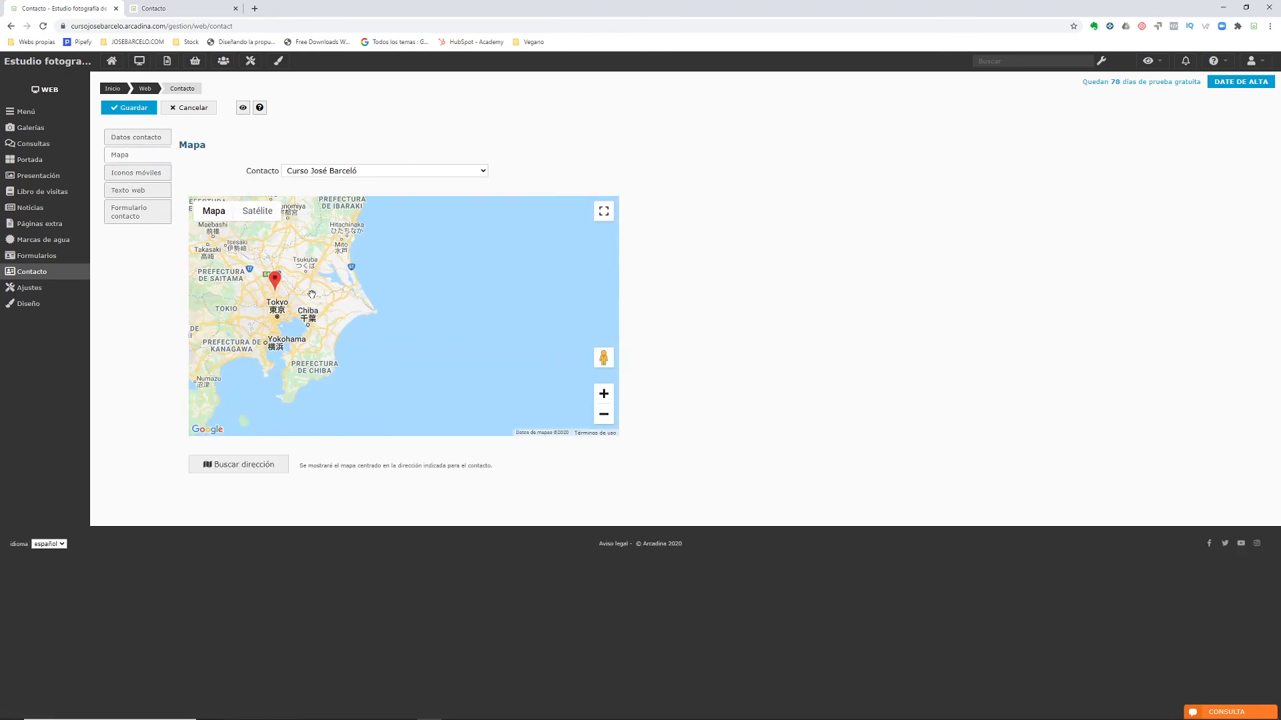
left_click_drag(380, 326, 540, 371)
left_click(230, 465)
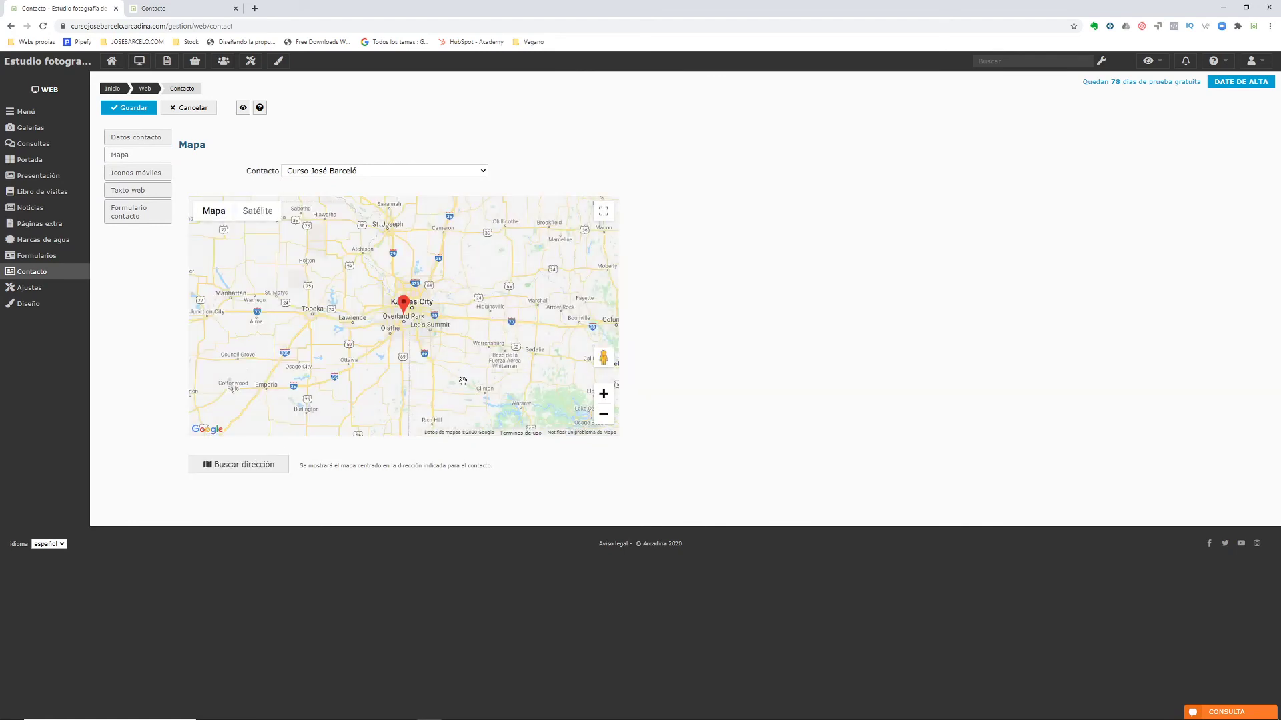
left_click(130, 175)
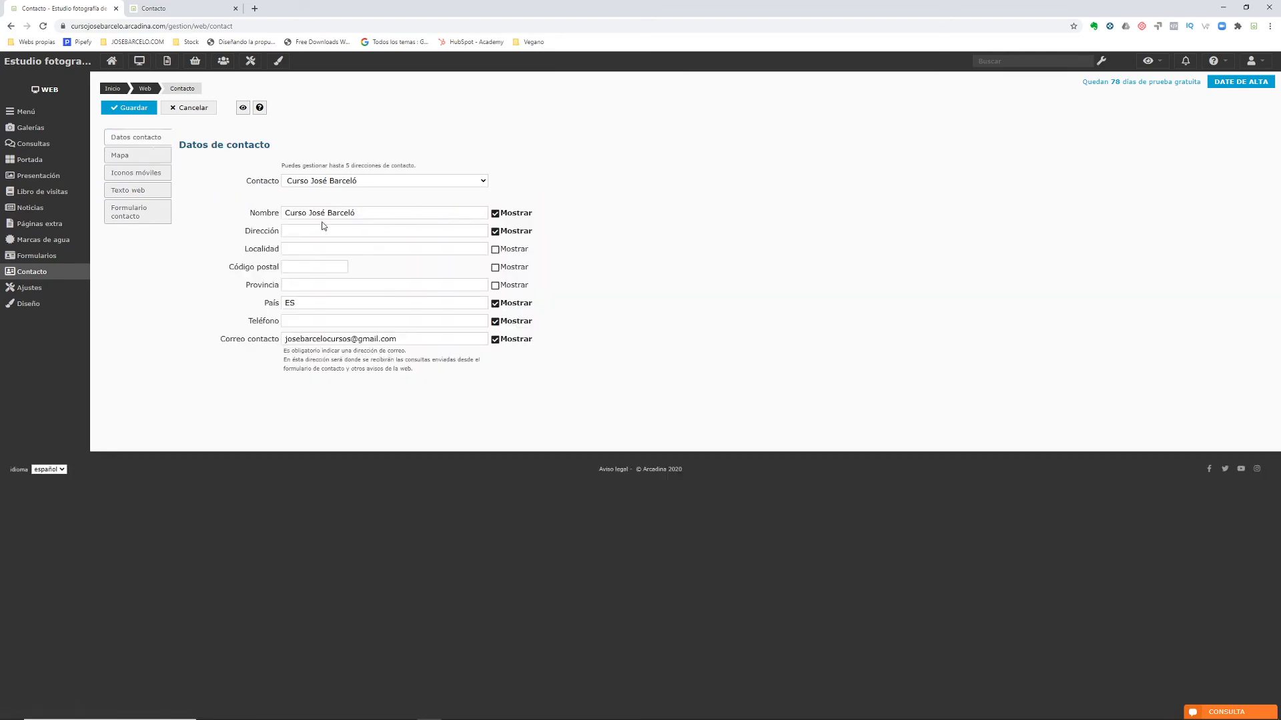
left_click(127, 156)
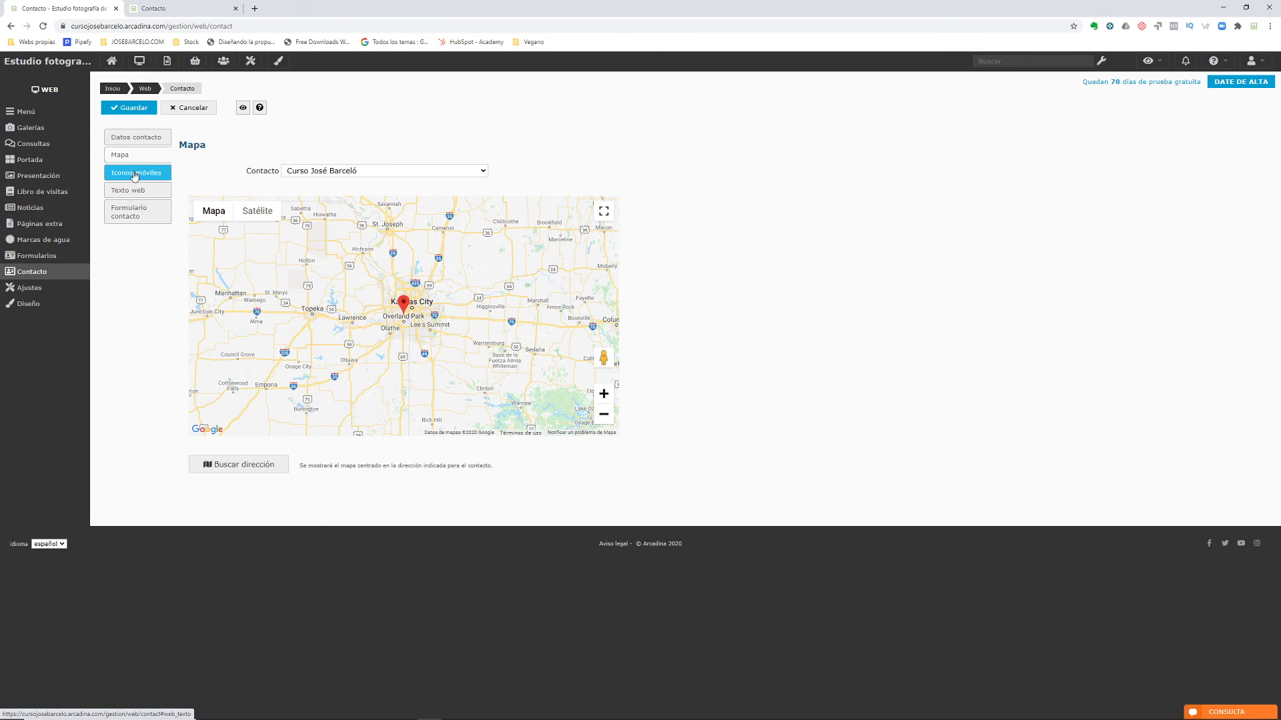
left_click(127, 107)
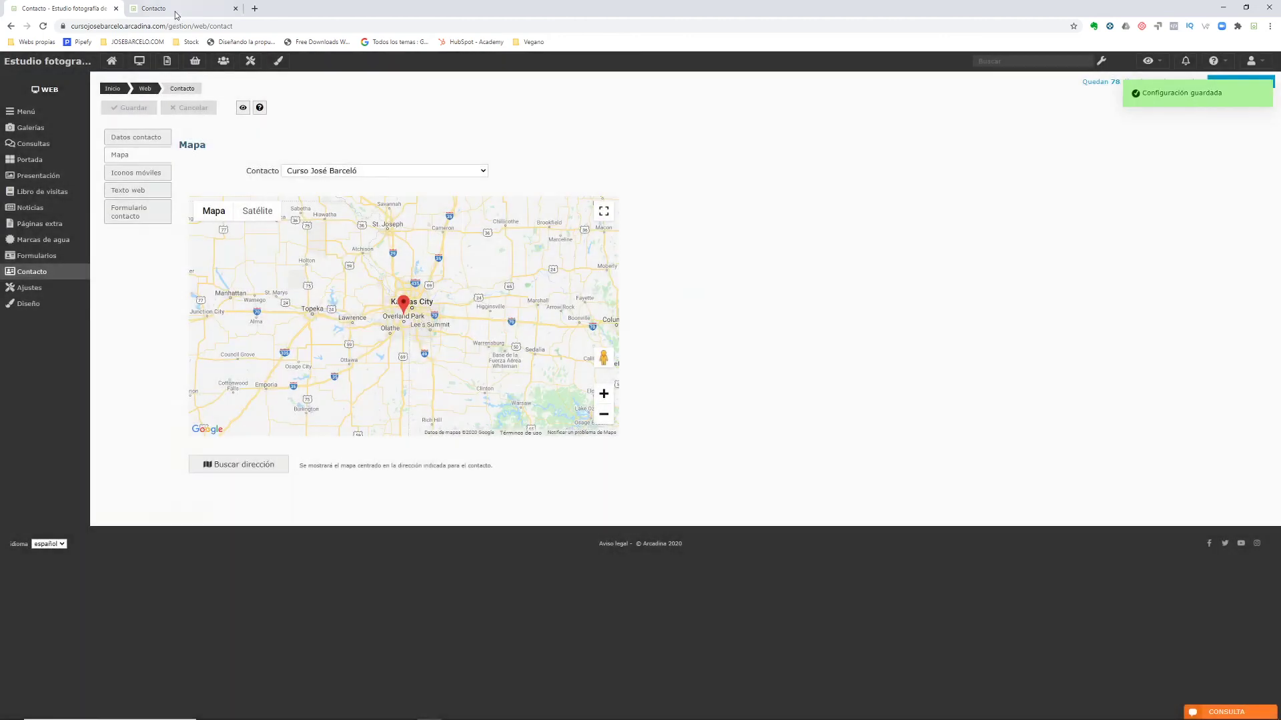
left_click(176, 10)
left_click(42, 26)
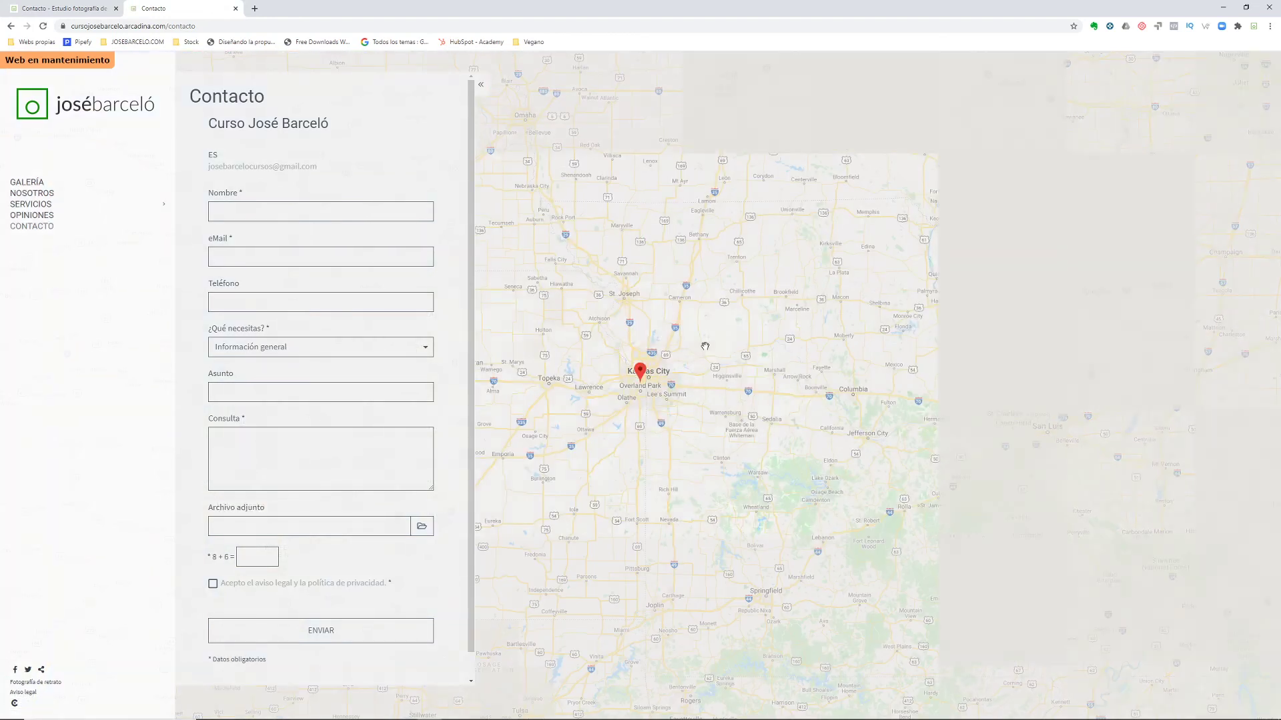
Review the Datos contacto and the phone, SMS and WhatsApp settings under Iconos móviles, and inspect the public Contacto page for them.
left_click(53, 9)
left_click(133, 141)
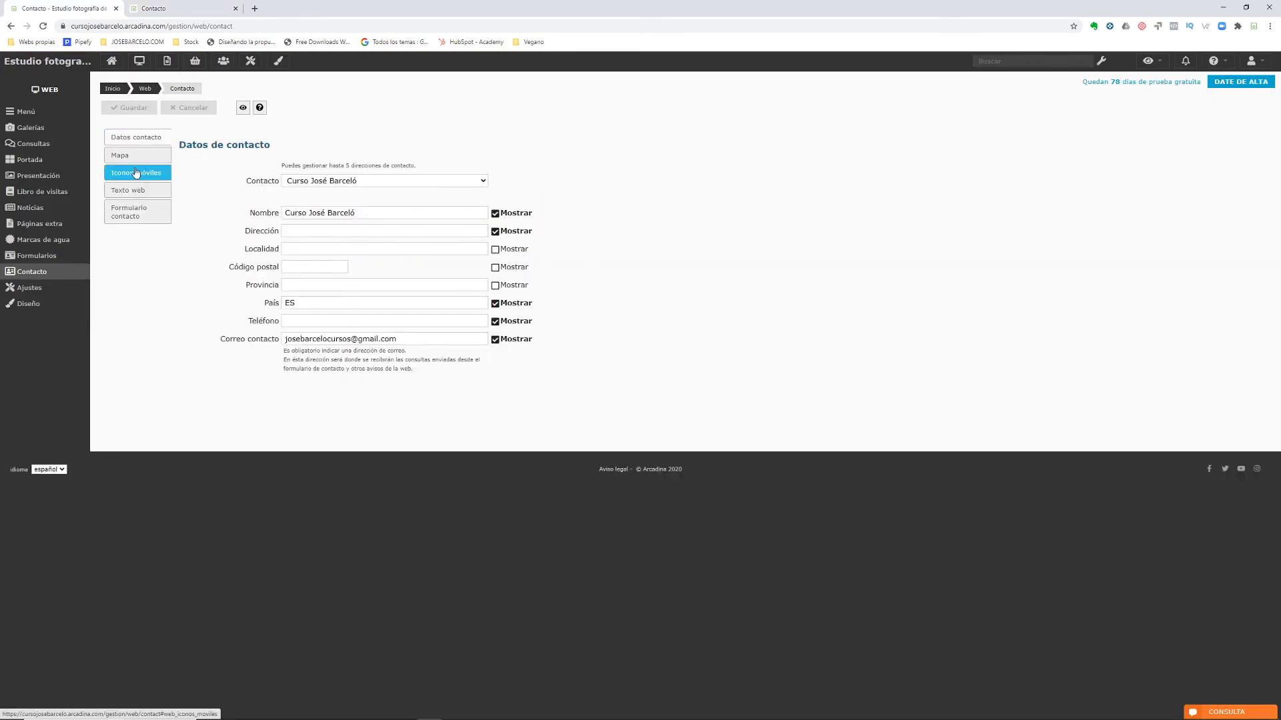
left_click(135, 173)
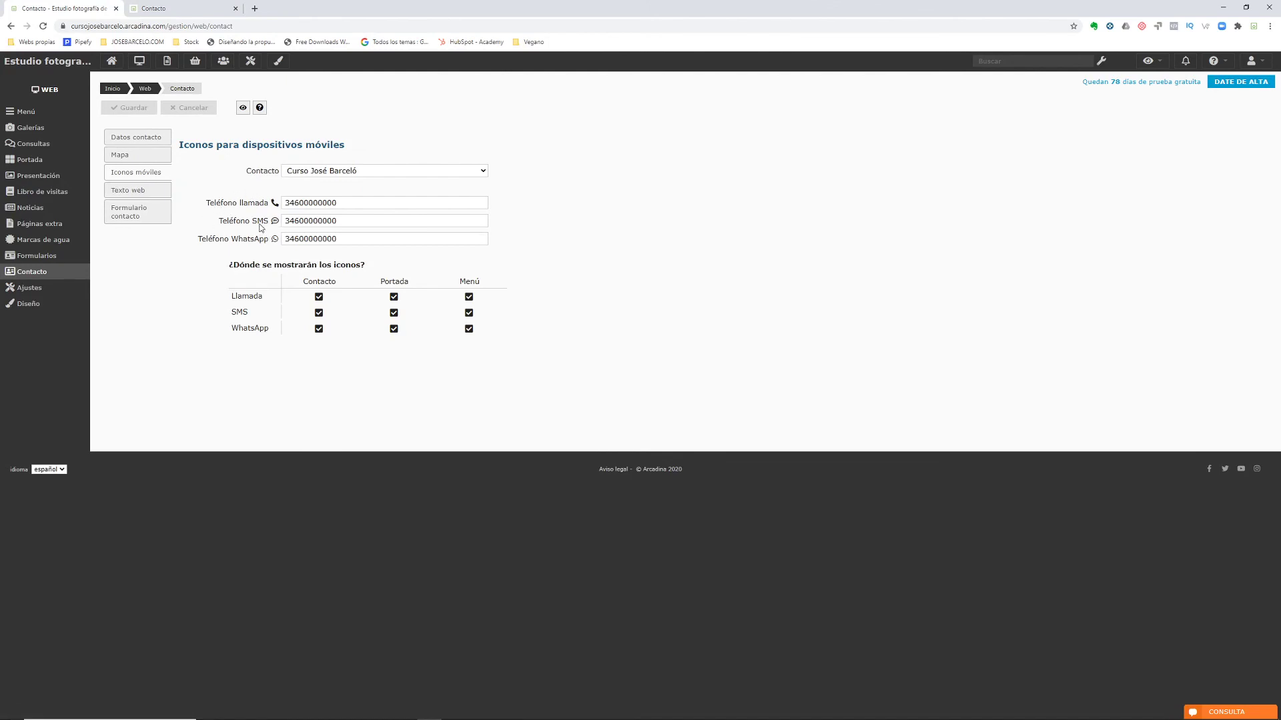
double_click(341, 199)
left_click_drag(372, 221, 277, 225)
left_click(194, 9)
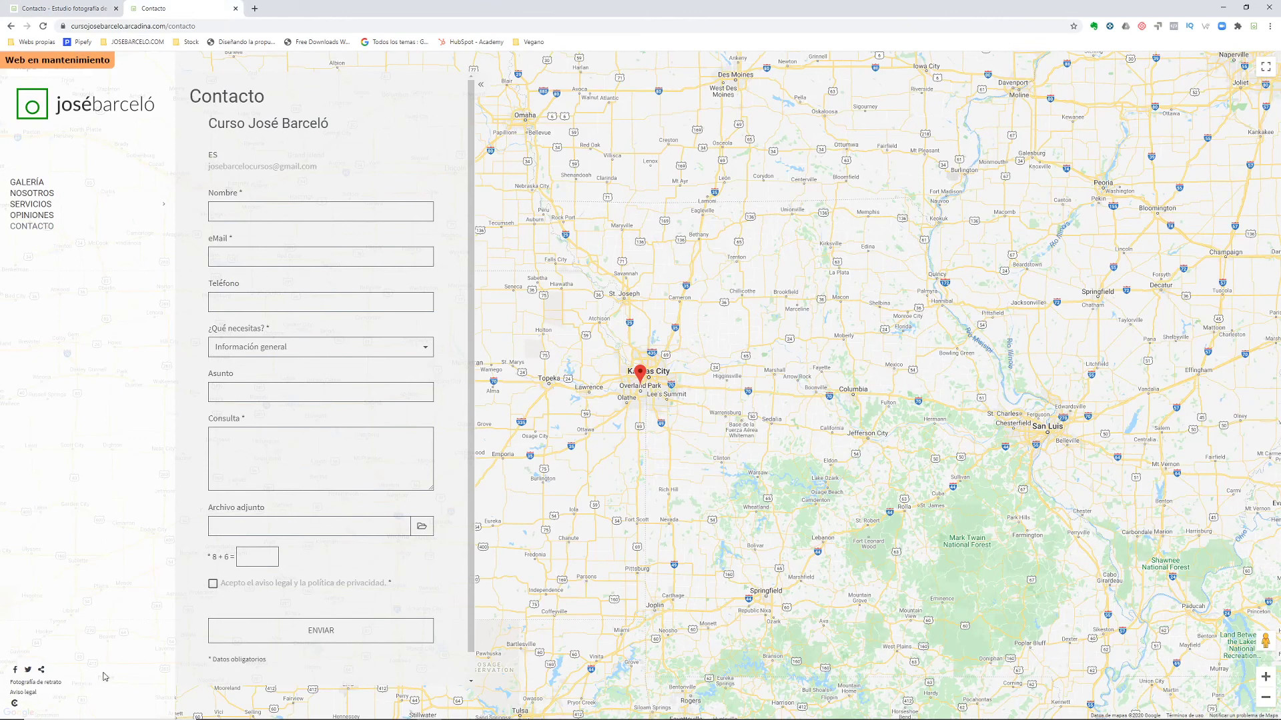
scroll(451, 500, "down", 1)
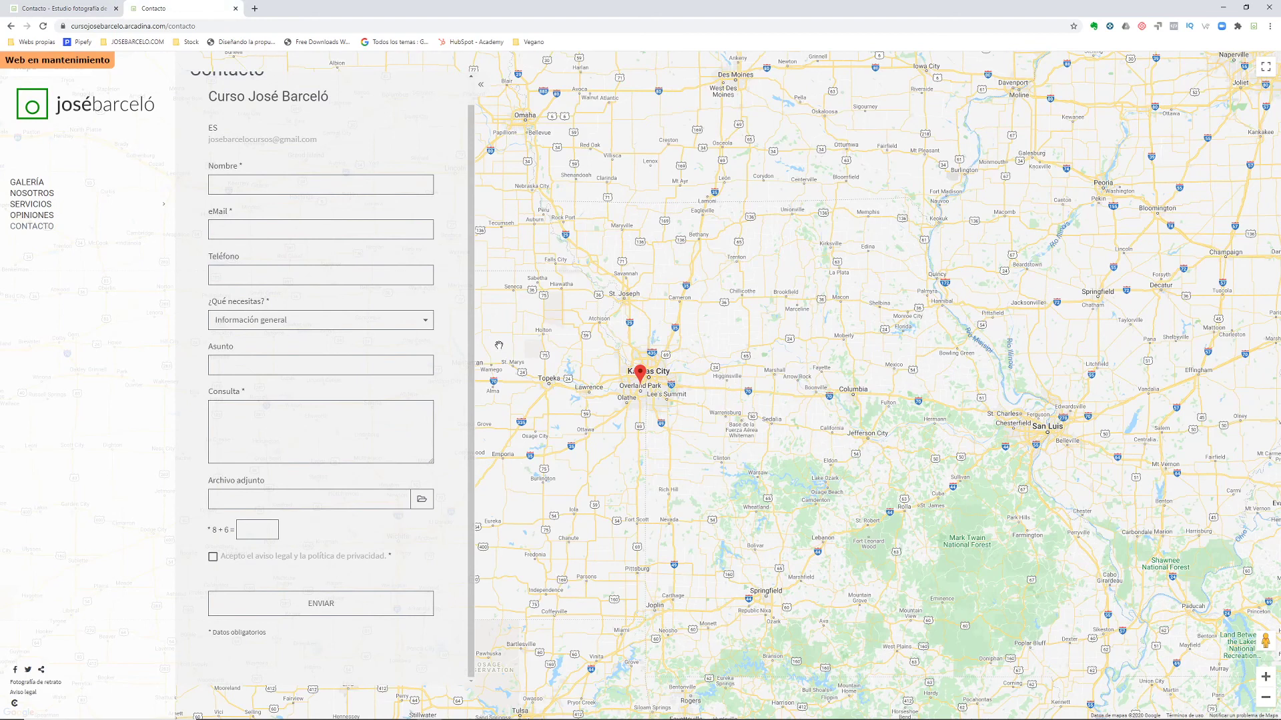
Look at the contact page's Texto web editor and Formulario contacto options, comparing them with the public Contacto page.
left_click(67, 9)
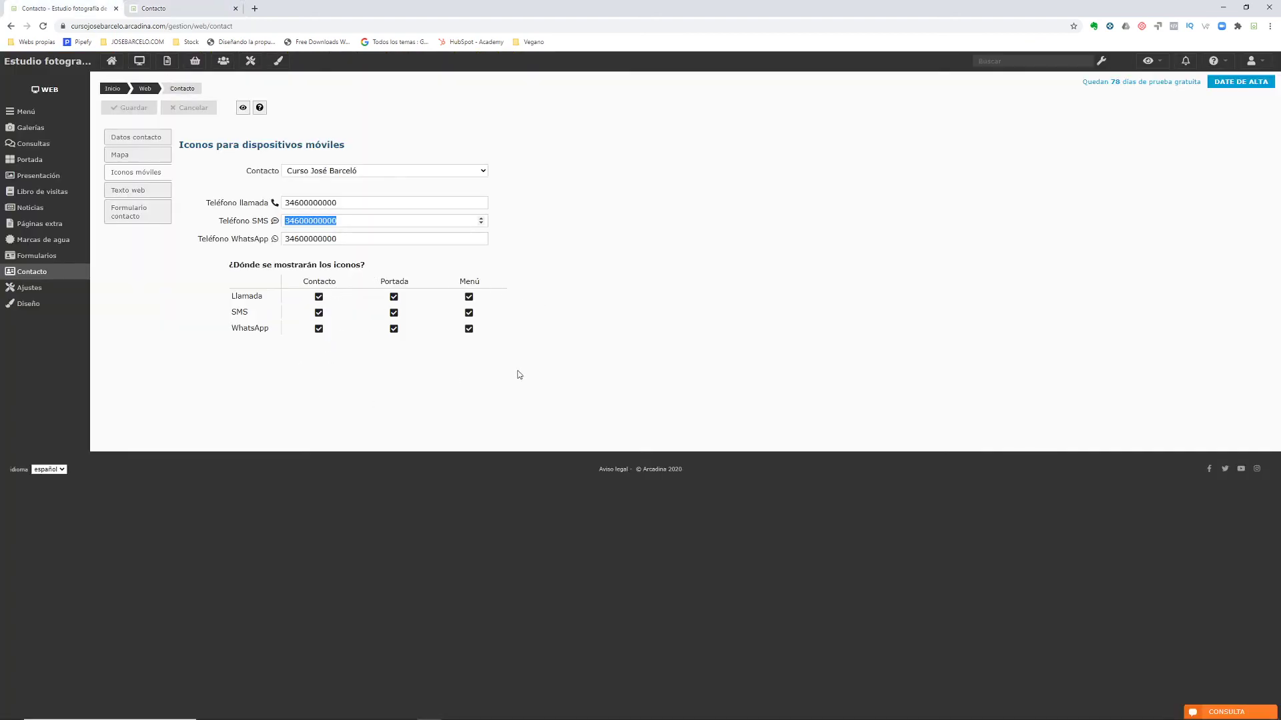
left_click(147, 189)
left_click(313, 240)
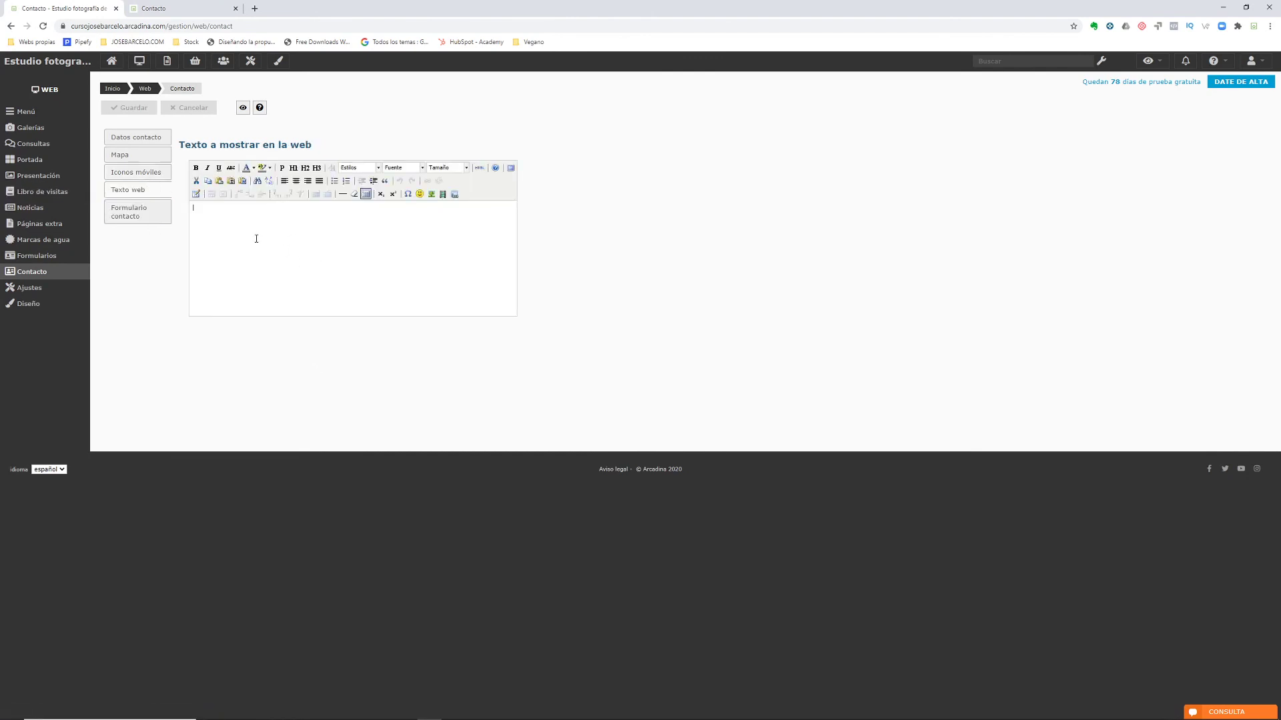
left_click(167, 8)
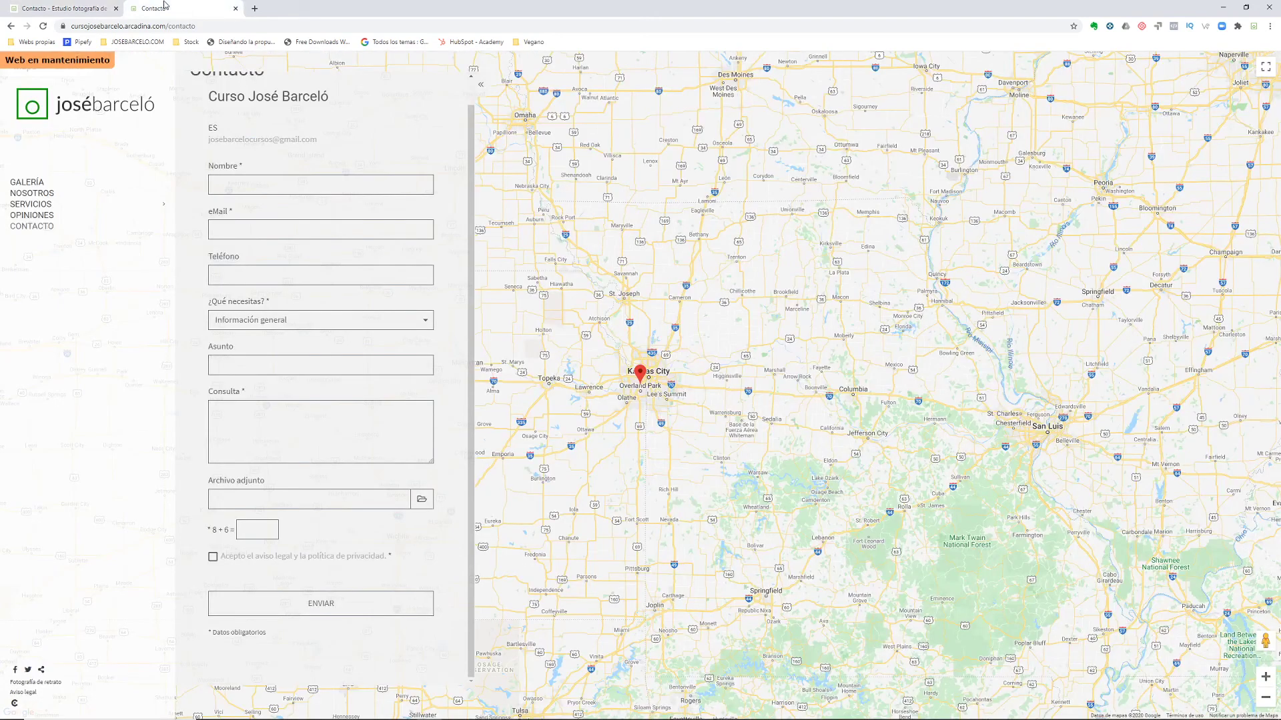
left_click(78, 11)
left_click(147, 220)
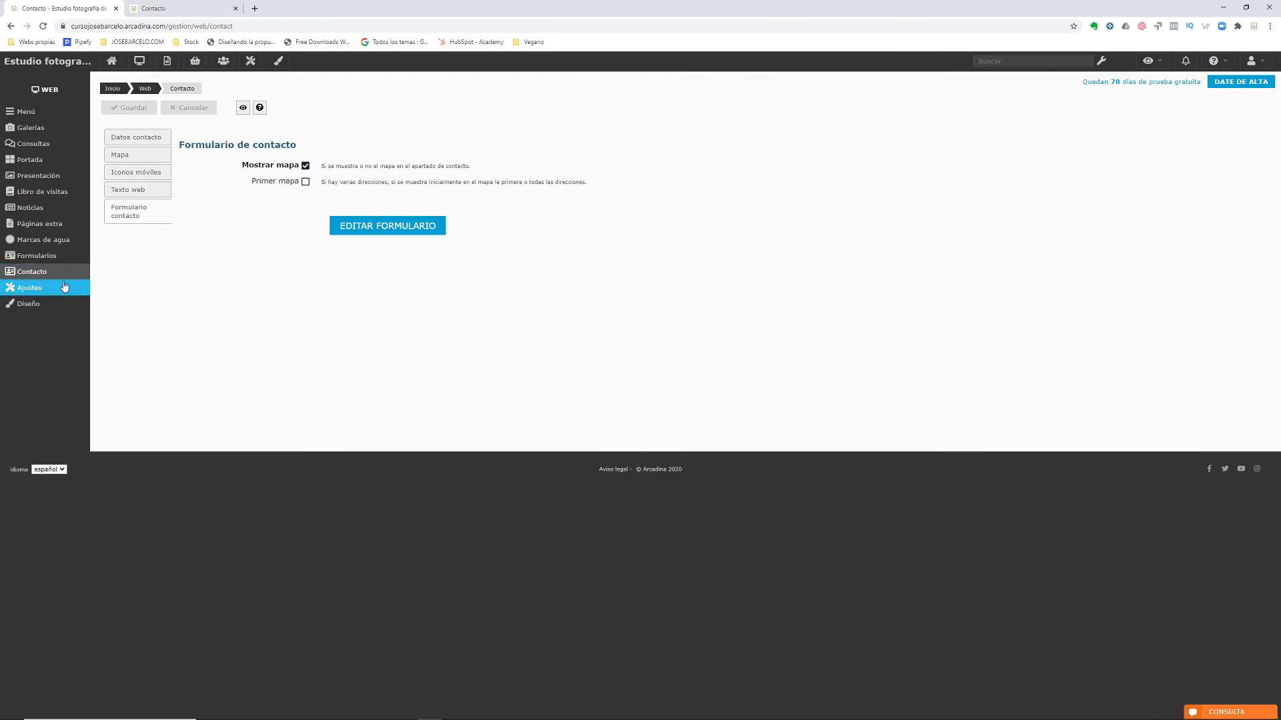
Set the menu's Formato fuente to Normal in the web settings, save it and check the menu on the public website.
left_click(29, 288)
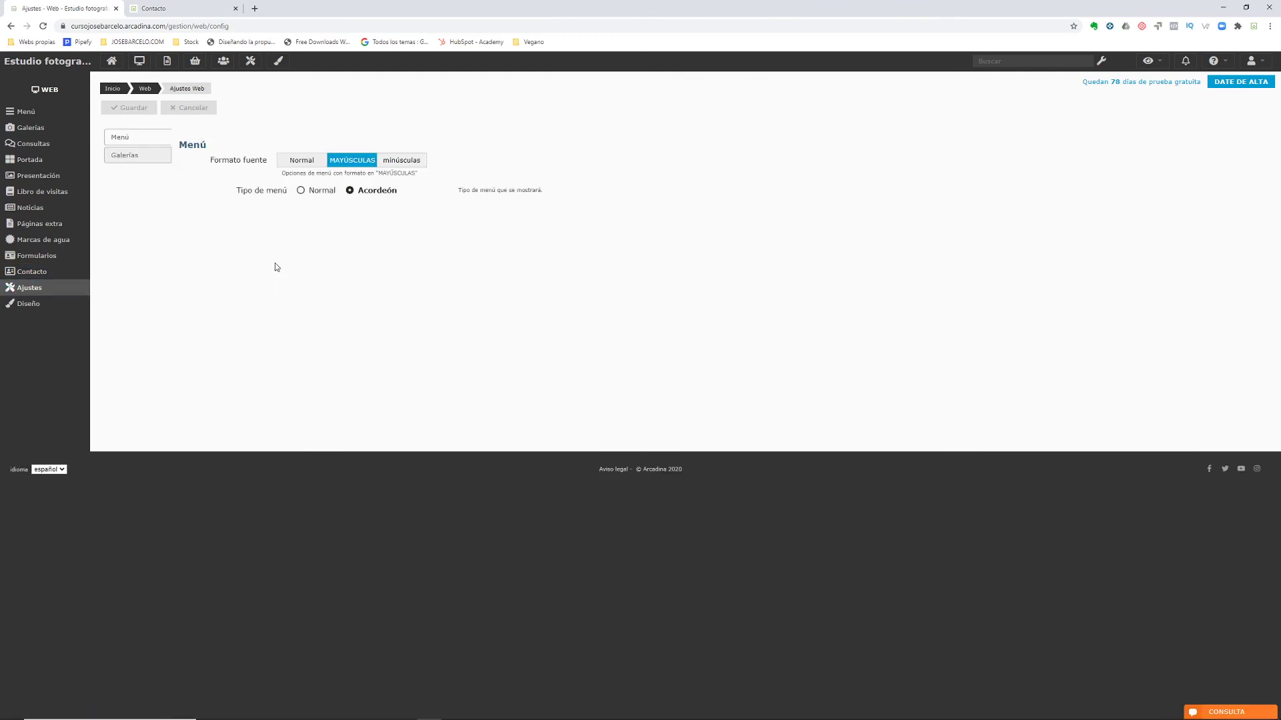
left_click(298, 167)
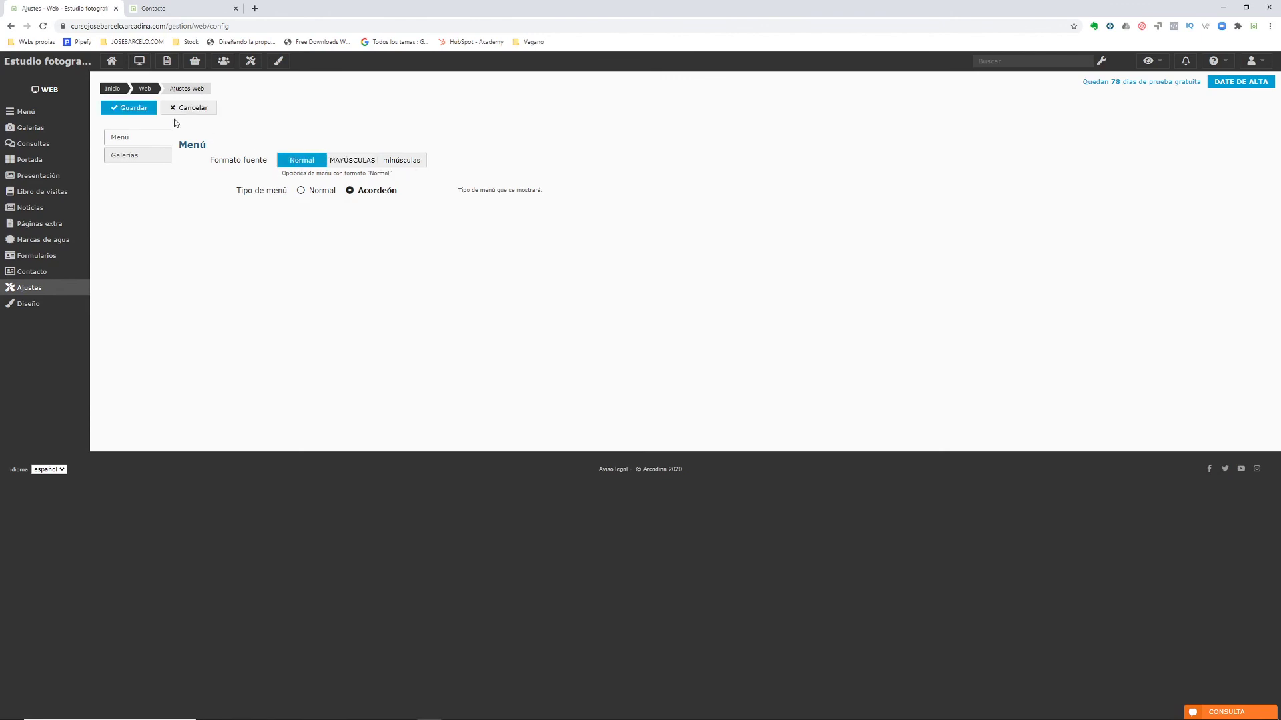
left_click(125, 107)
left_click(171, 11)
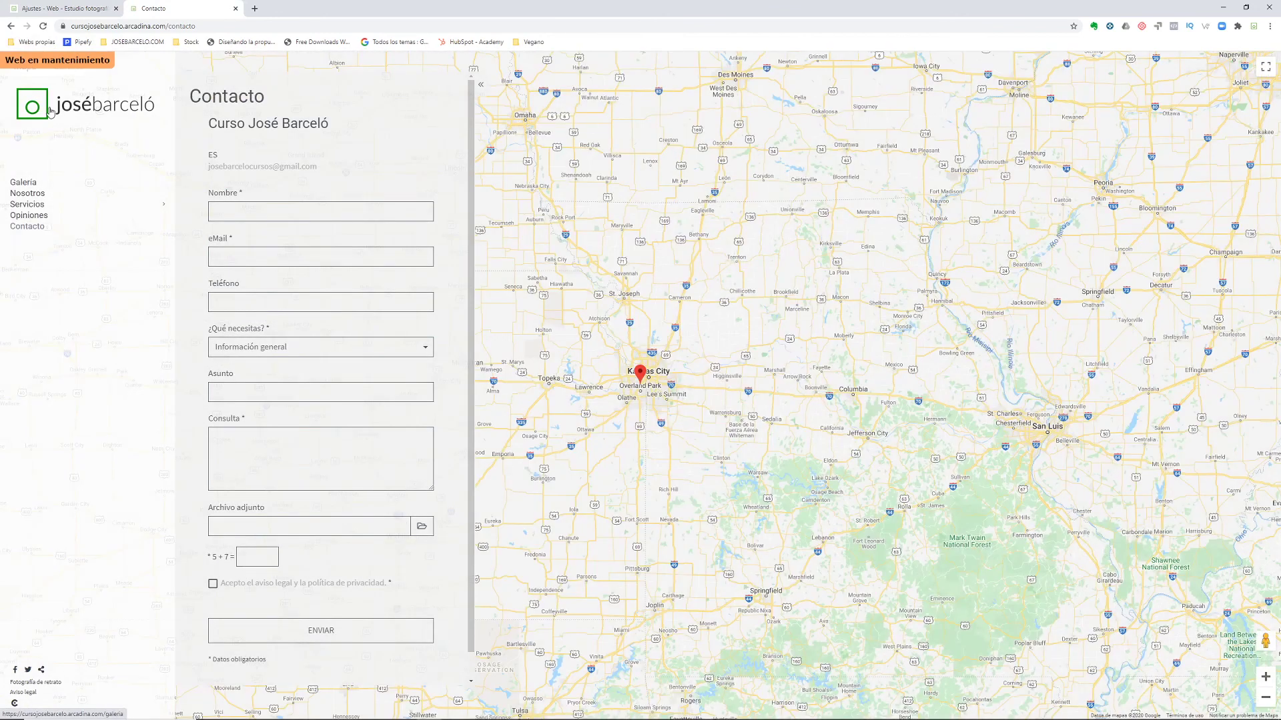
Set the menu's Formato fuente to MAYÚSCULAS in the web settings, save it and check the menu on the reloaded public website.
left_click(63, 8)
left_click(402, 160)
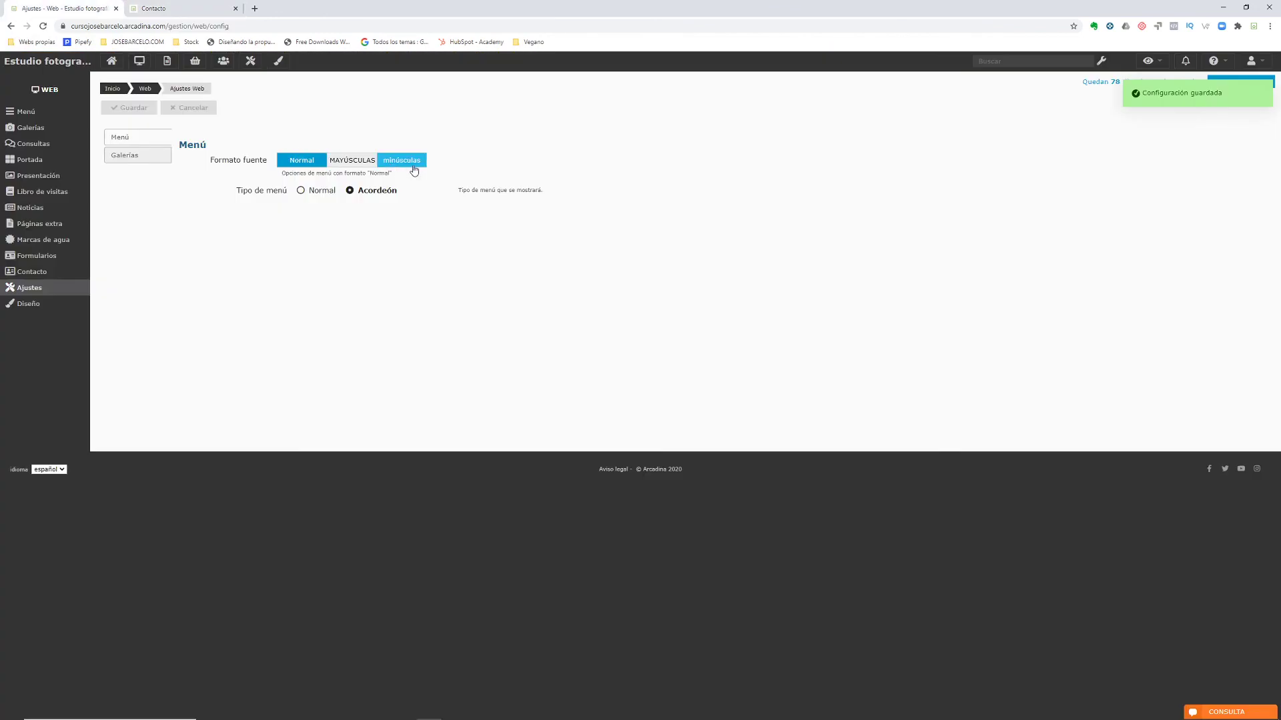
left_click(351, 160)
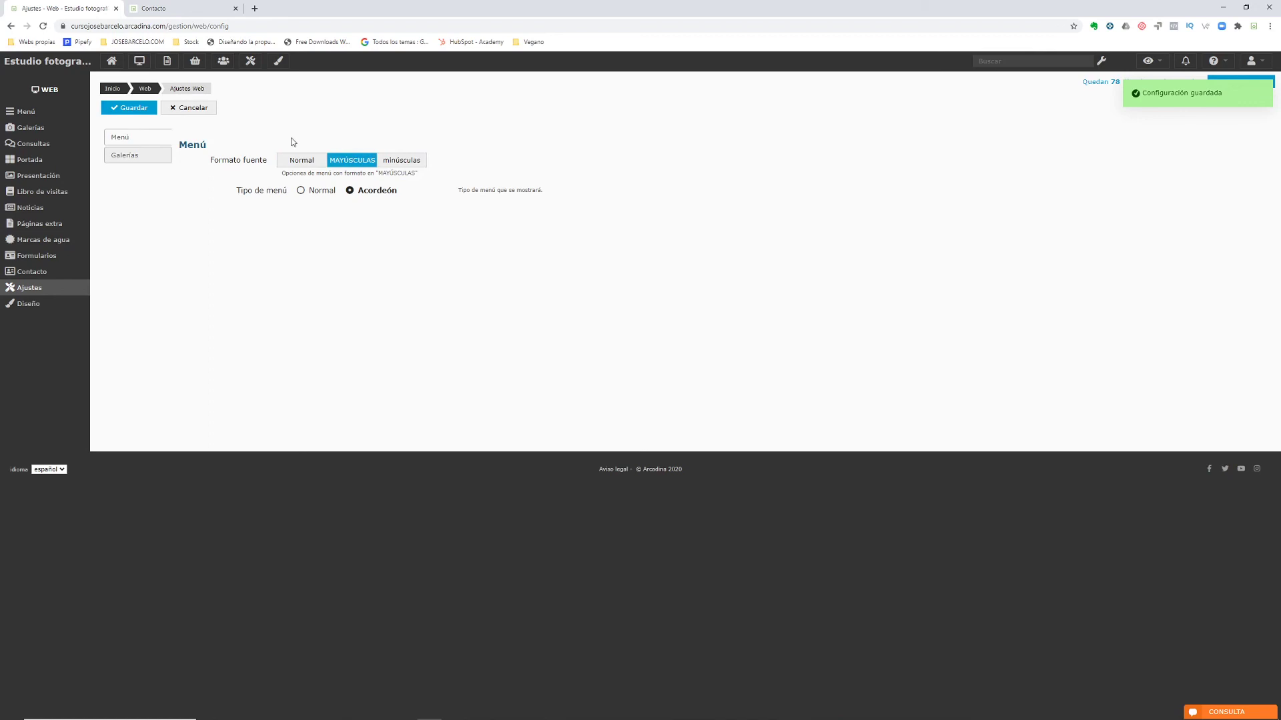
left_click(128, 113)
left_click(177, 8)
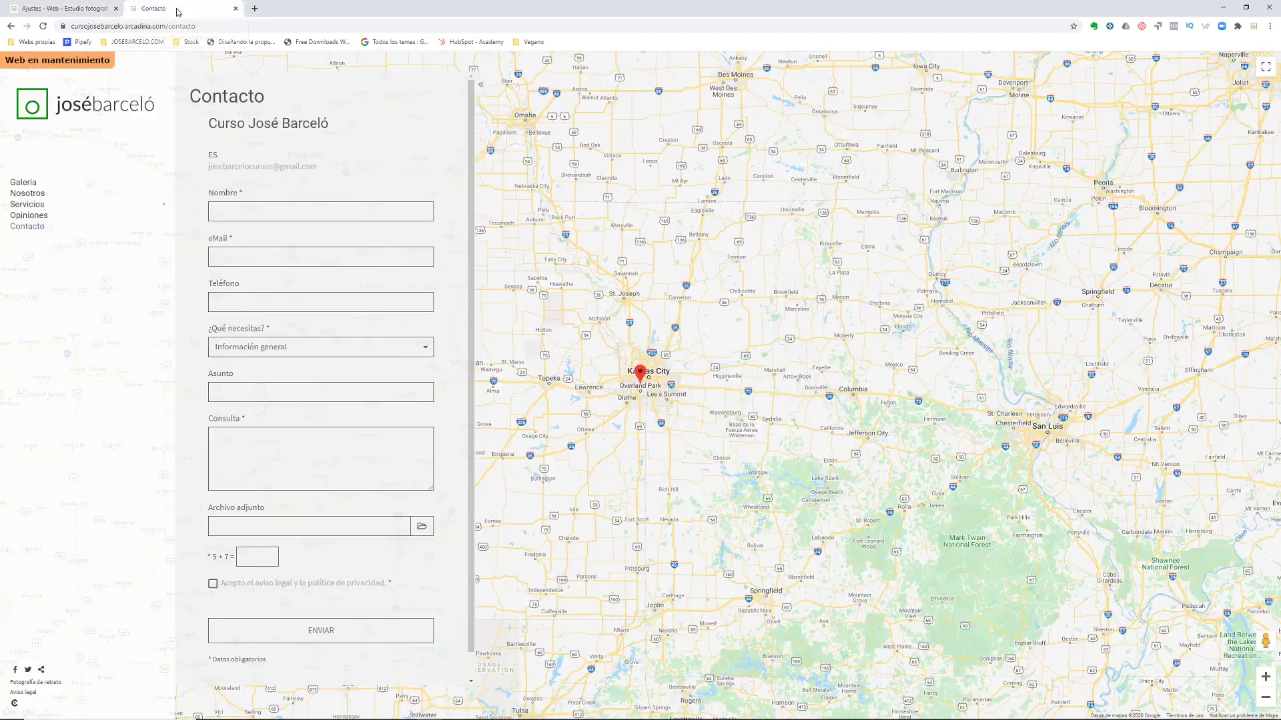
left_click(43, 25)
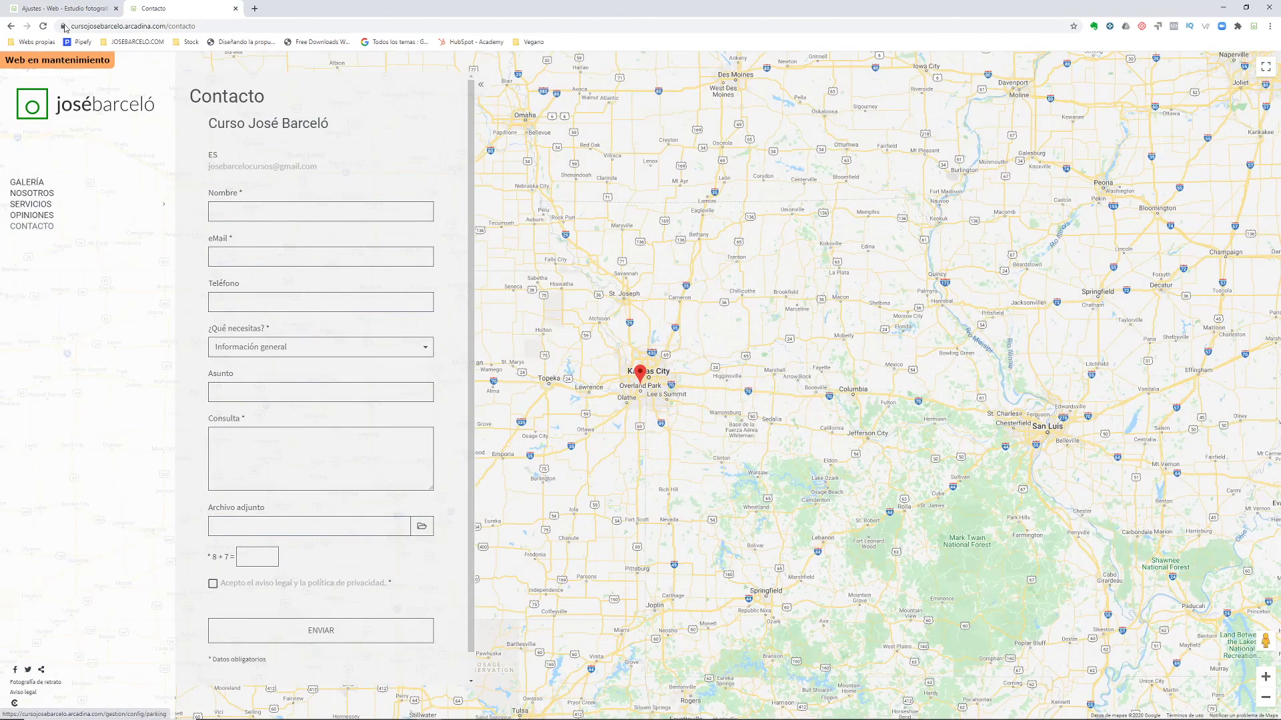
Review the Galerías options in the web settings and try Aleatorio as the Secuencia for images and videos.
left_click(65, 10)
left_click(139, 156)
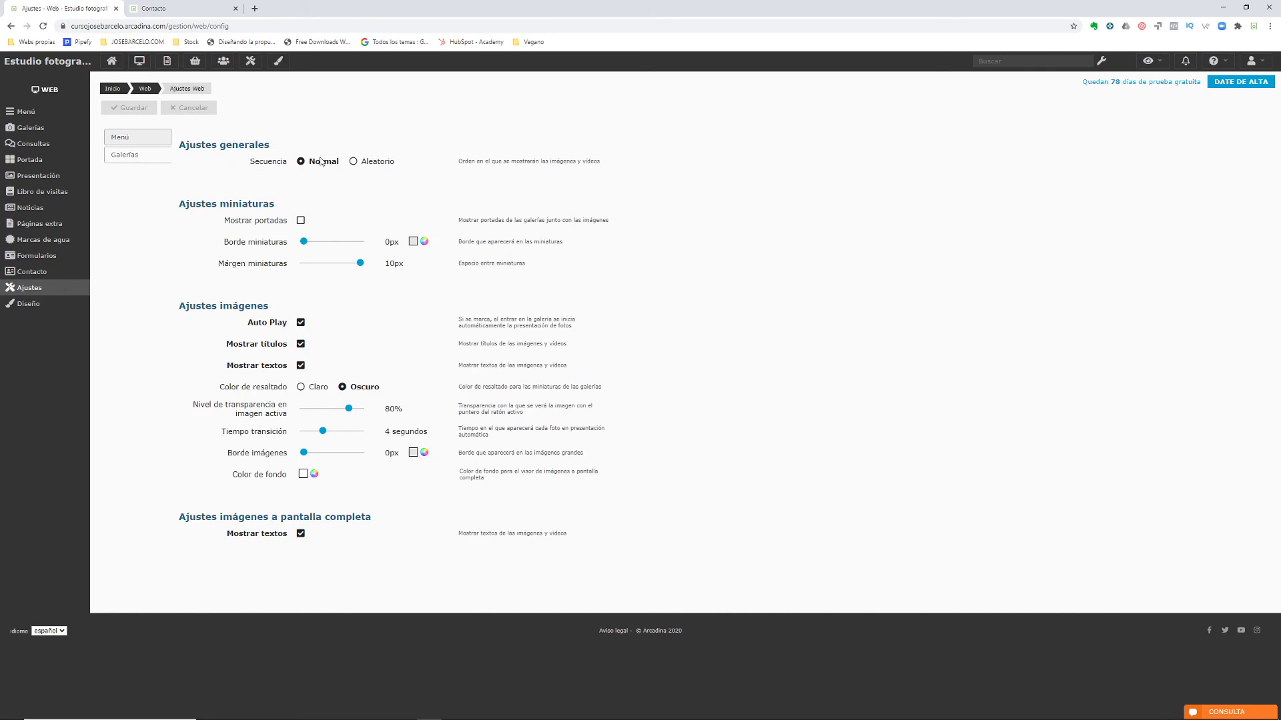
left_click(366, 165)
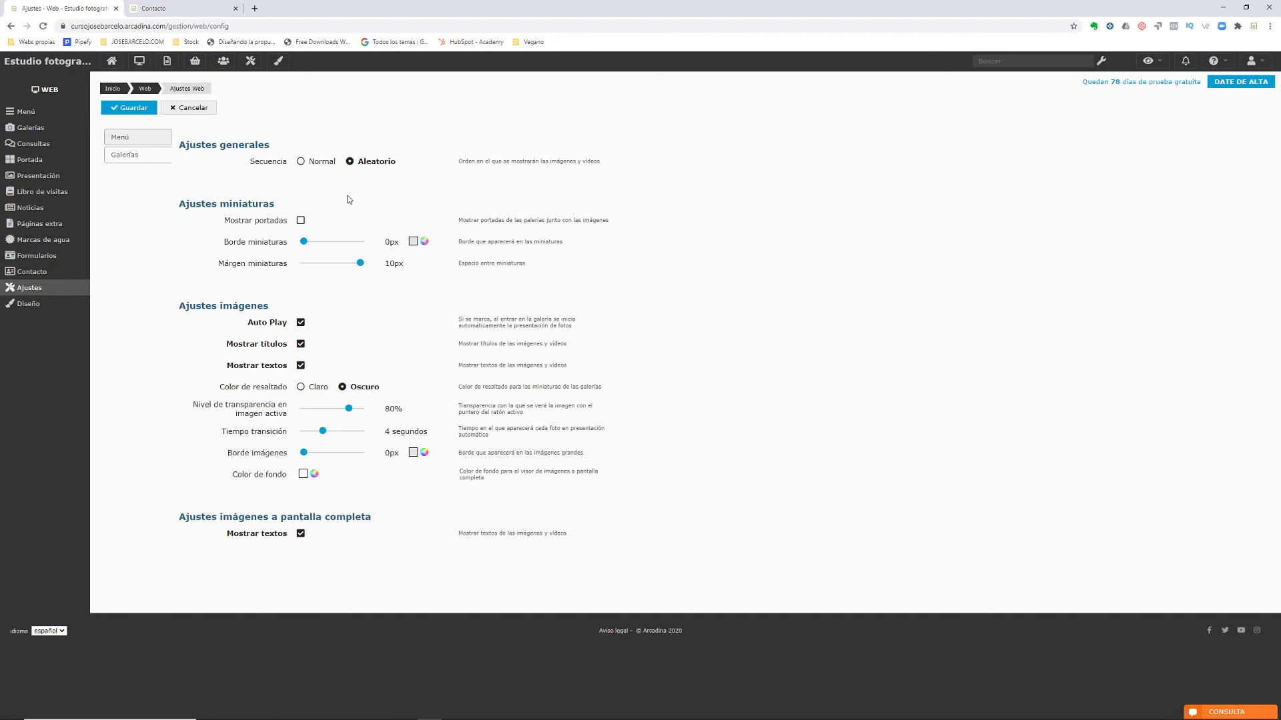
Leave the gallery settings without saving, look at the web's Diseño page and return to the Web overview.
left_click(29, 304)
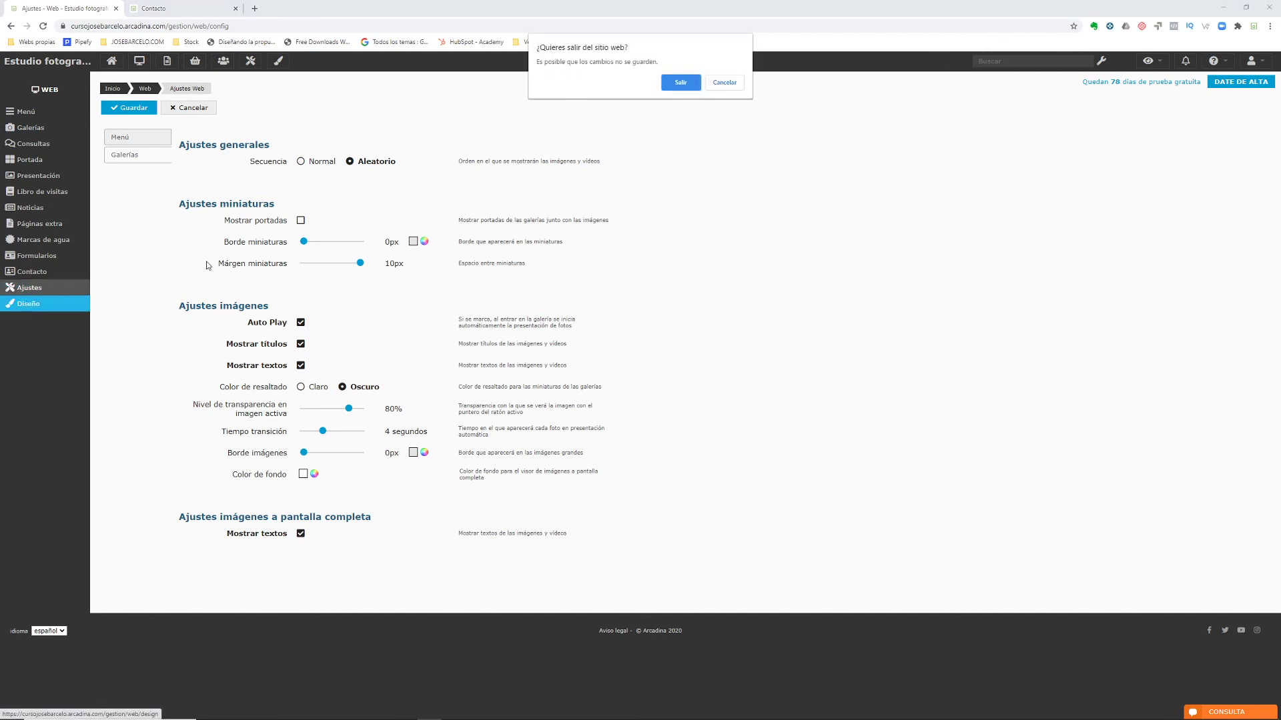
left_click(678, 81)
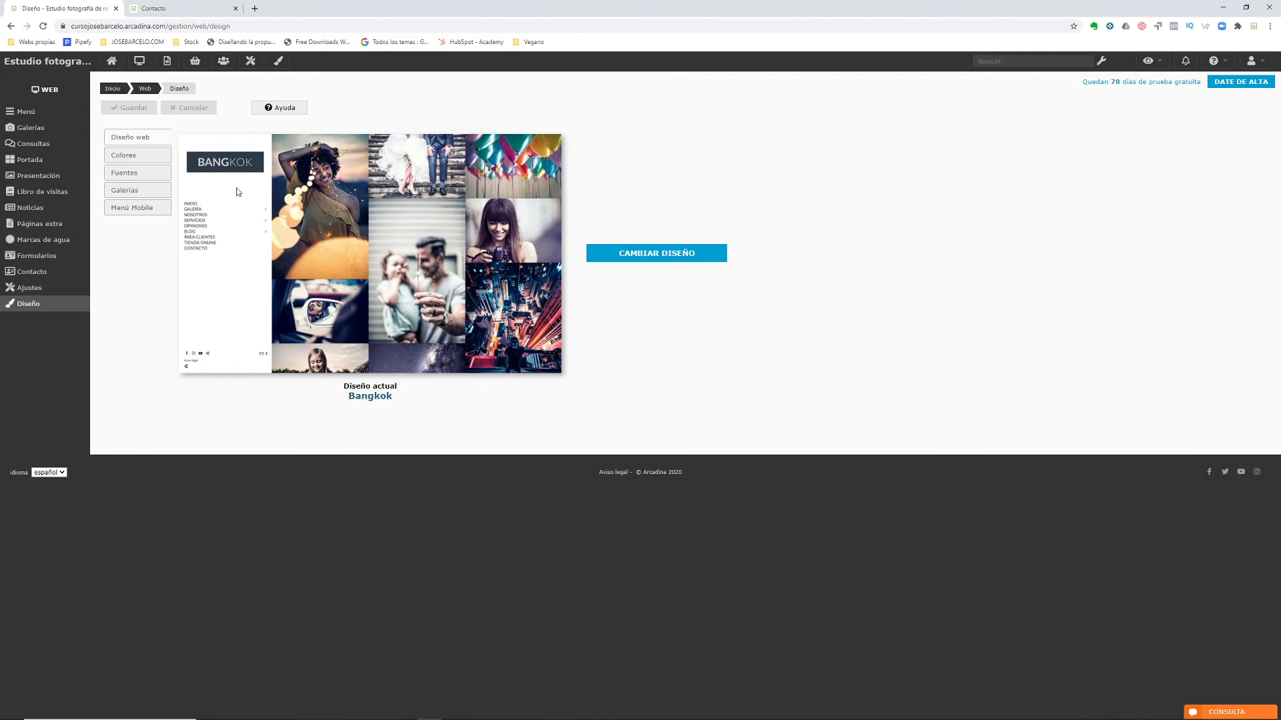
left_click(53, 88)
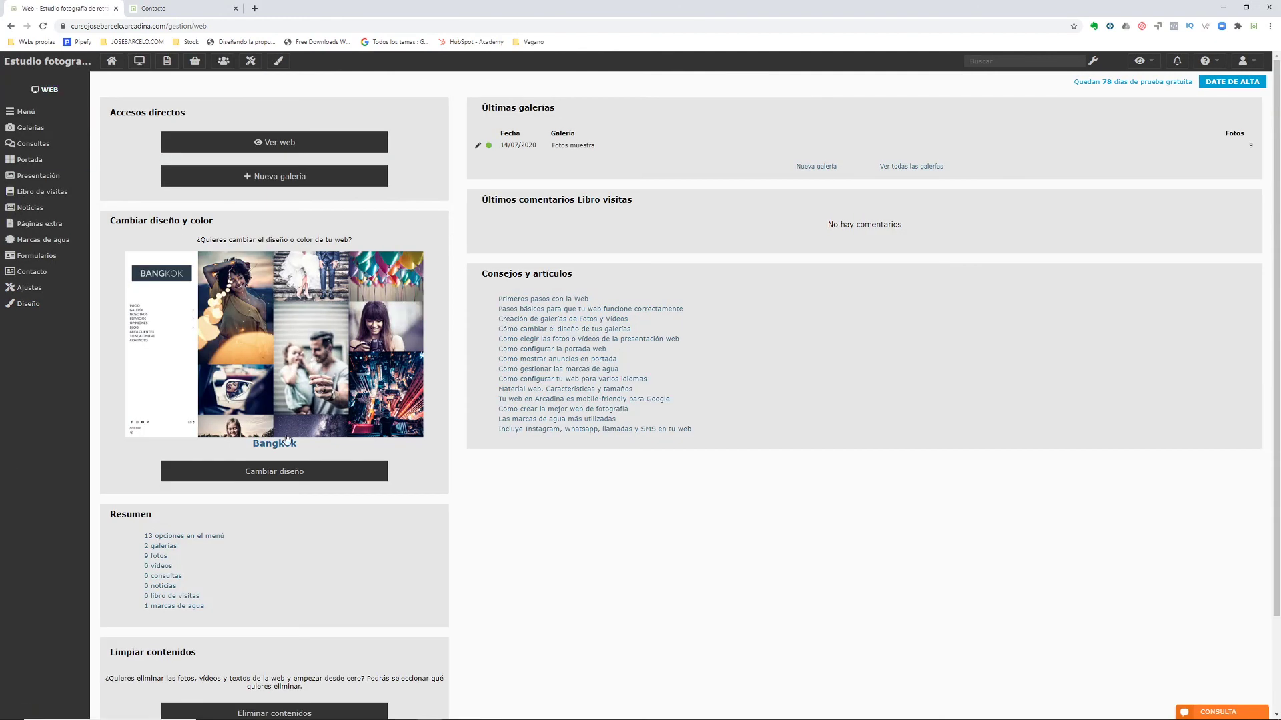